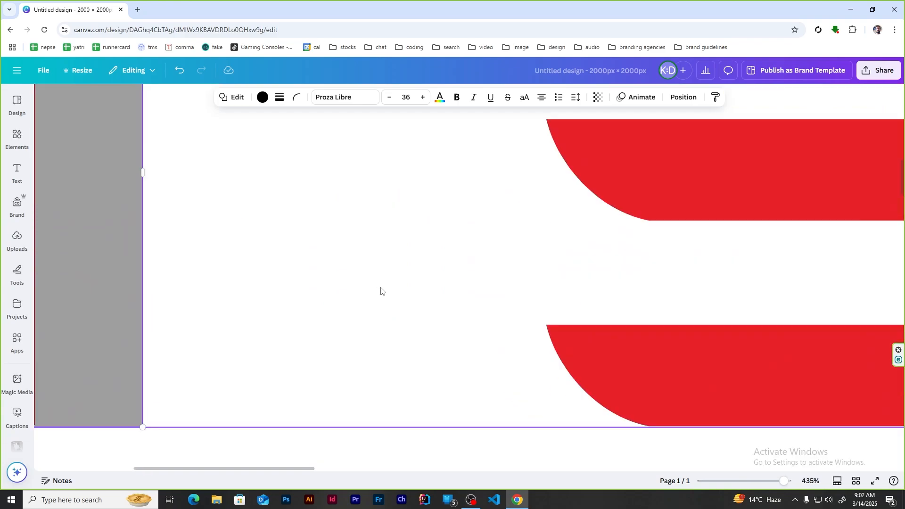
# - Resize the semi-transparent rectangle to cover the T's vertical stem from its upper edge to the baseline
pyautogui.moveTo(282, 469); pyautogui.dragTo(114, 453)
pyautogui.moveTo(455, 399); pyautogui.dragTo(459, 439)
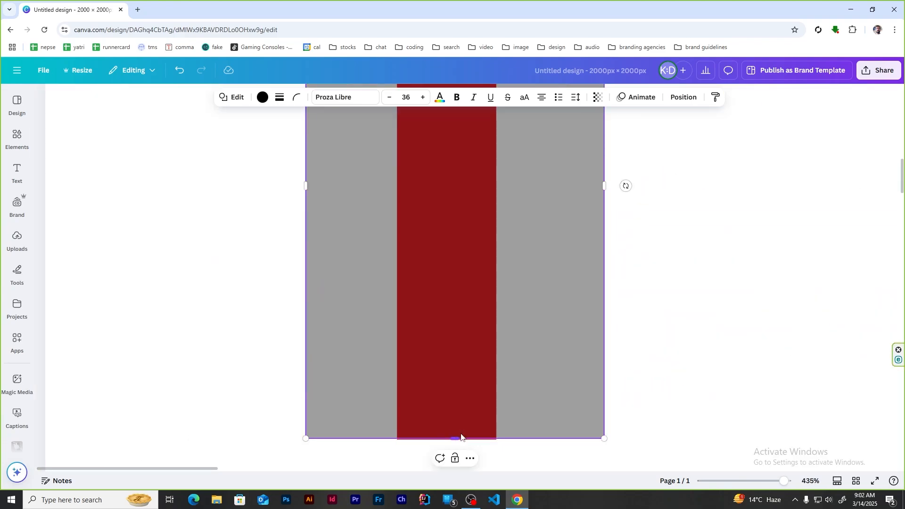
pyautogui.scroll(7, 469, 357)
pyautogui.moveTo(452, 264); pyautogui.dragTo(462, 262)
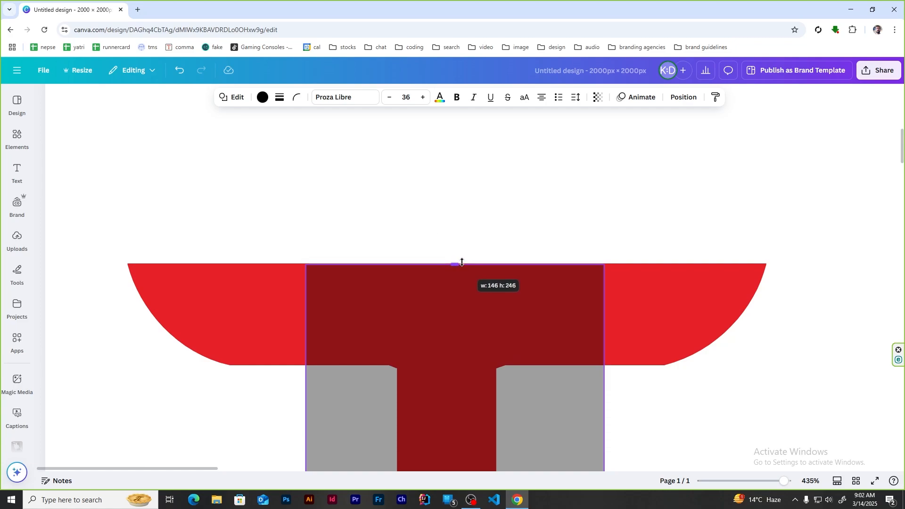
pyautogui.scroll(-5, 485, 348)
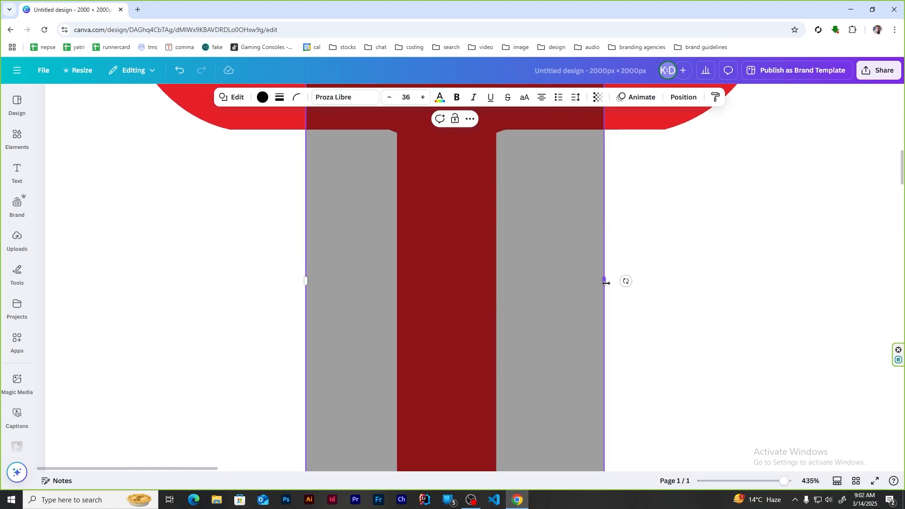
pyautogui.moveTo(607, 283); pyautogui.dragTo(497, 281)
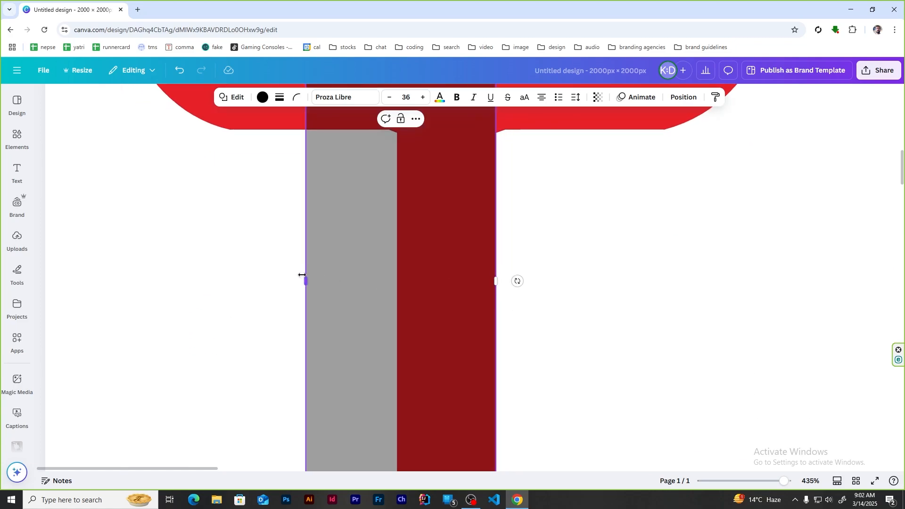
pyautogui.moveTo(302, 280); pyautogui.dragTo(393, 278)
# - Duplicate the T's stem bar onto the left and right sides of the S
pyautogui.scroll(-5, 383, 283)
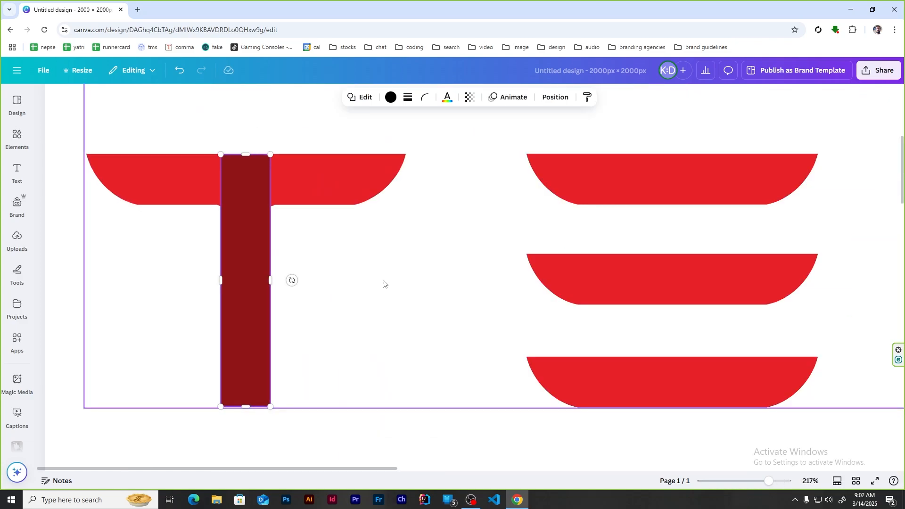
pyautogui.scroll(-3, 282, 310)
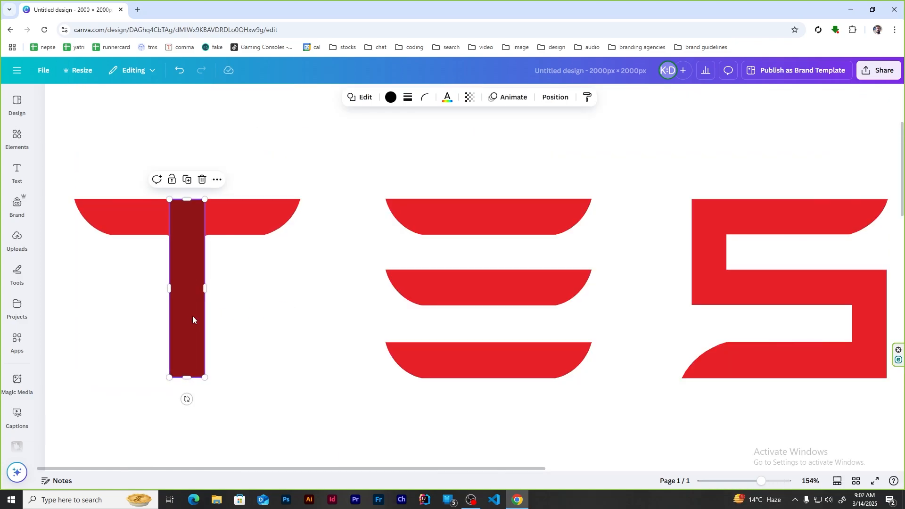
pyautogui.moveTo(192, 317); pyautogui.dragTo(706, 293)
pyautogui.scroll(3, 707, 292)
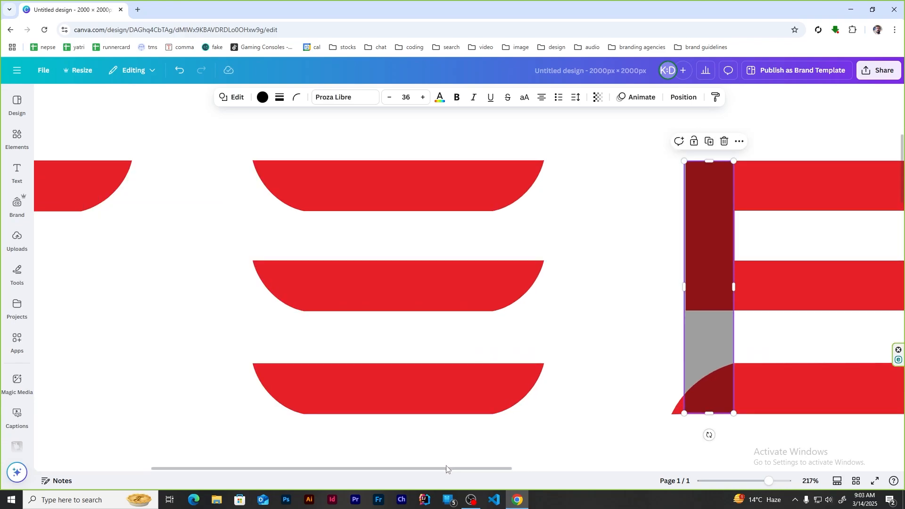
pyautogui.moveTo(446, 468); pyautogui.dragTo(601, 460)
pyautogui.moveTo(332, 313); pyautogui.dragTo(558, 307)
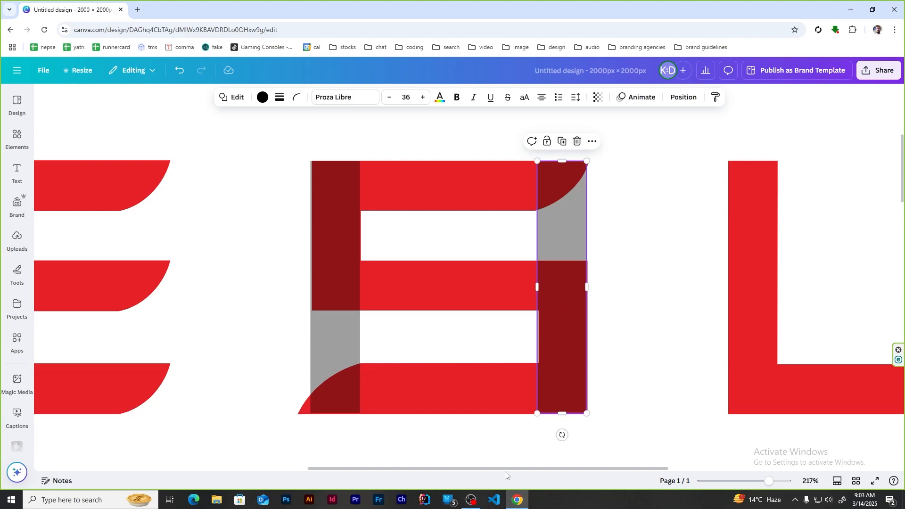
# - Duplicate the vertical bar onto the L's stem and onto both legs of the A
pyautogui.moveTo(505, 475); pyautogui.dragTo(710, 472)
pyautogui.moveTo(70, 227); pyautogui.dragTo(634, 232)
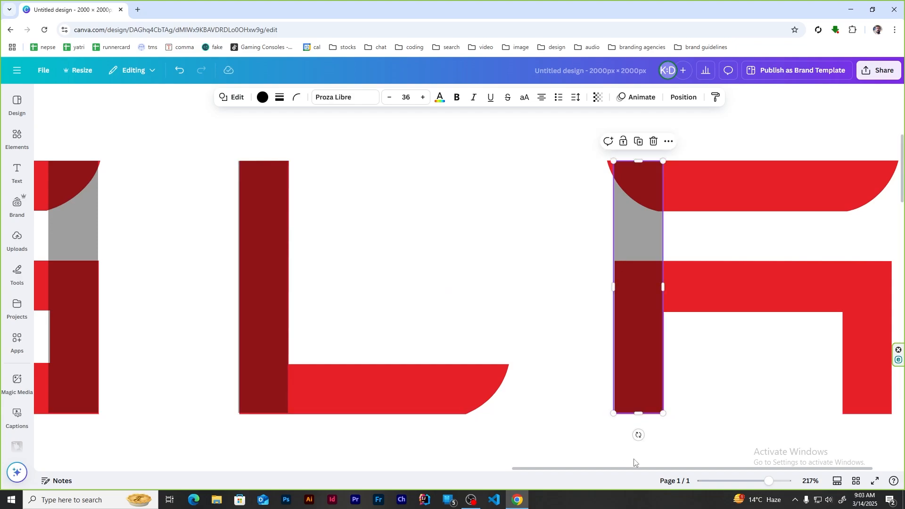
pyautogui.hscroll(2, 587, 301)
pyautogui.moveTo(586, 301); pyautogui.dragTo(799, 270)
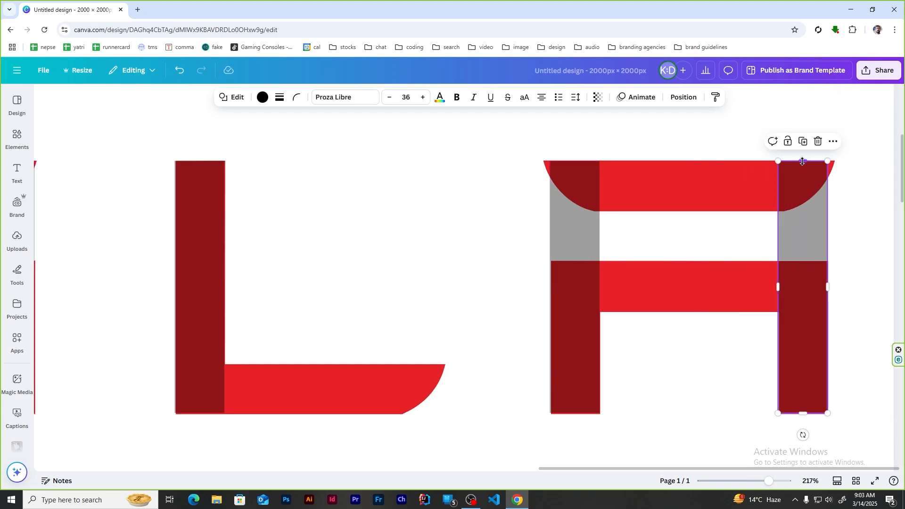
# - Shorten both leg bars of the A so their upper ends meet the crossbar's upper edge
pyautogui.moveTo(803, 161); pyautogui.dragTo(804, 261)
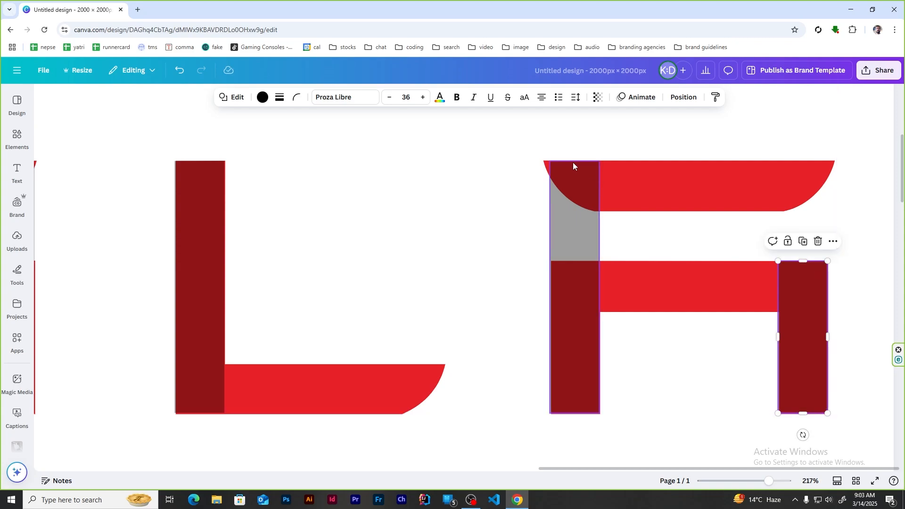
pyautogui.click(573, 162)
pyautogui.moveTo(576, 162); pyautogui.dragTo(581, 261)
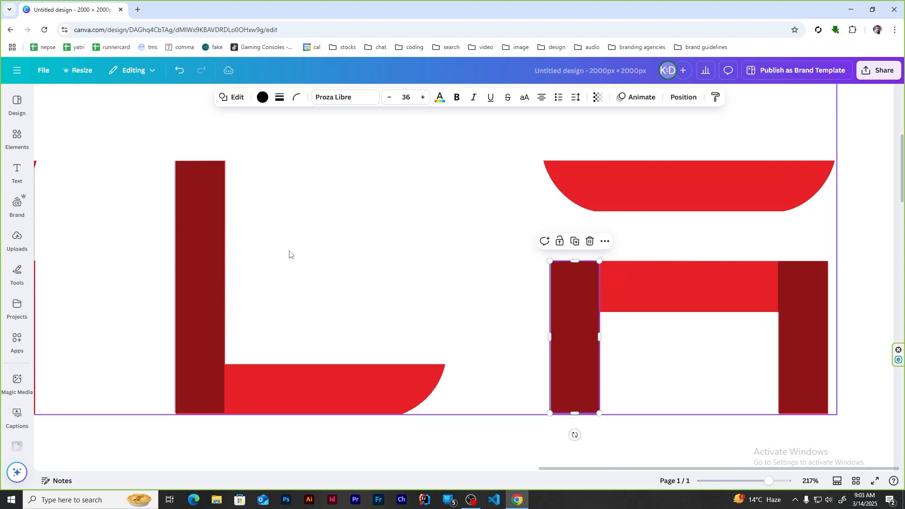
# - Duplicate the L's stem bar, rotate the copy horizontal and place it over the A's crossbar
pyautogui.moveTo(202, 247); pyautogui.dragTo(375, 258)
pyautogui.moveTo(376, 445); pyautogui.dragTo(573, 301)
pyautogui.moveTo(335, 283); pyautogui.dragTo(632, 274)
# - Duplicate the S's left bar, rotate the copy horizontal and place it over the S's middle stroke
pyautogui.scroll(-4, 578, 279)
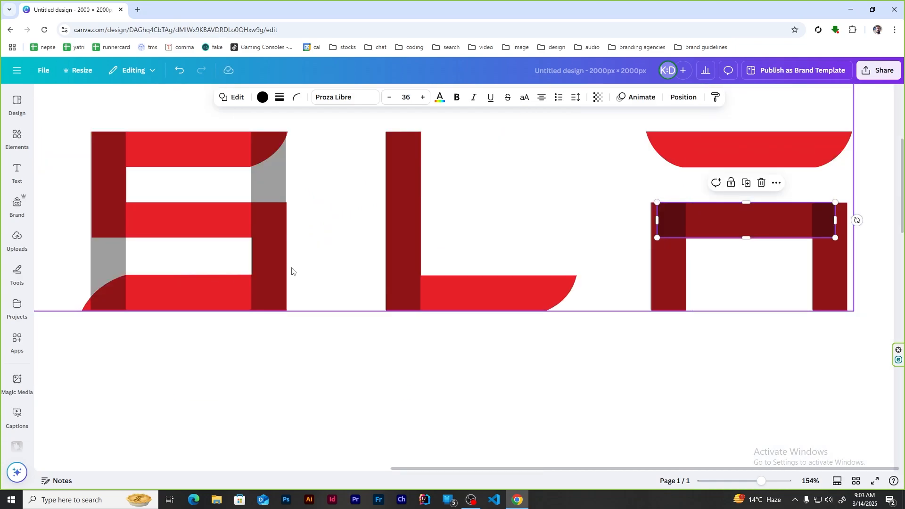
pyautogui.scroll(-3, 487, 283)
pyautogui.scroll(5, 350, 242)
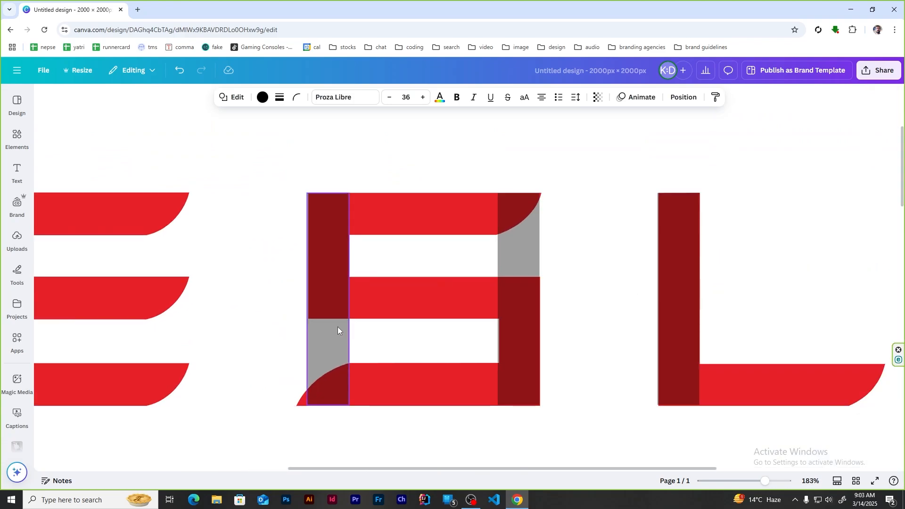
pyautogui.moveTo(337, 327); pyautogui.dragTo(432, 334)
pyautogui.moveTo(427, 427); pyautogui.dragTo(622, 303)
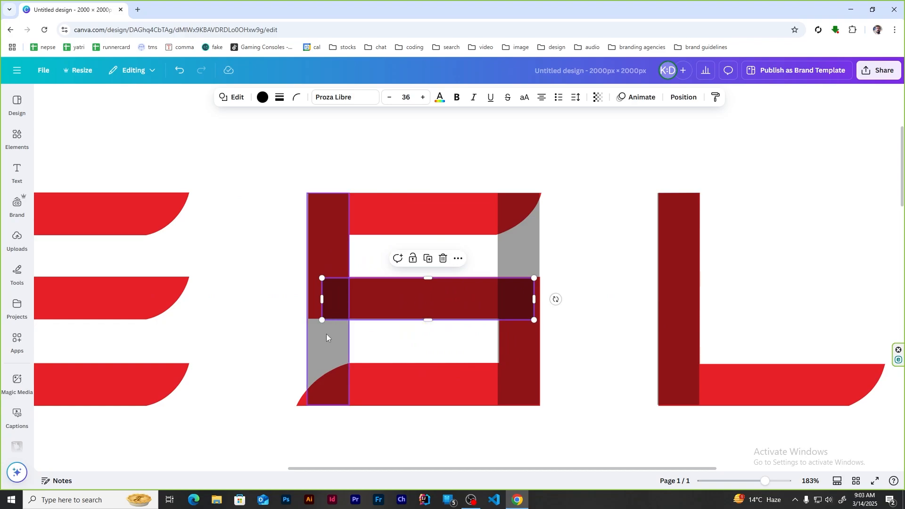
pyautogui.scroll(2, 326, 333)
pyautogui.moveTo(474, 286); pyautogui.dragTo(468, 284)
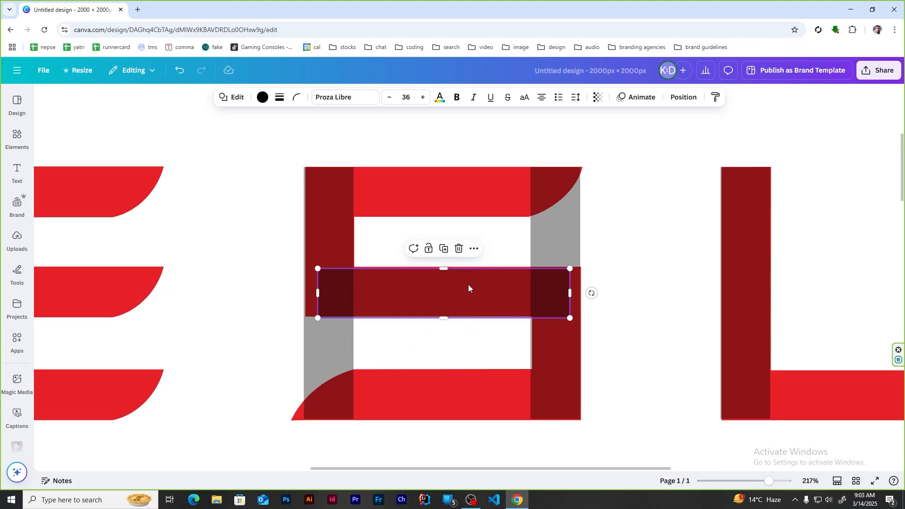
# - Shorten the S's left bar to end at the middle stroke's lower edge and its right bar to start at the stroke's upper edge
pyautogui.click(317, 374)
pyautogui.moveTo(351, 420); pyautogui.dragTo(351, 316)
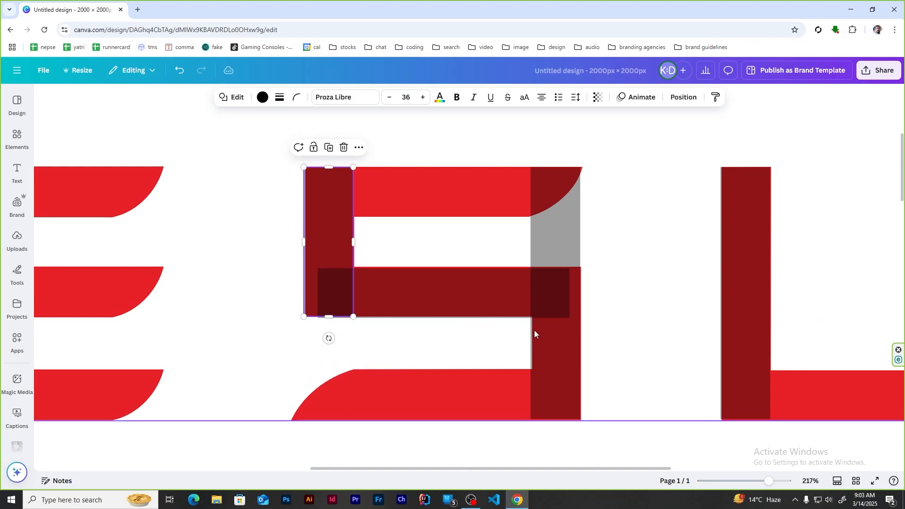
pyautogui.click(563, 377)
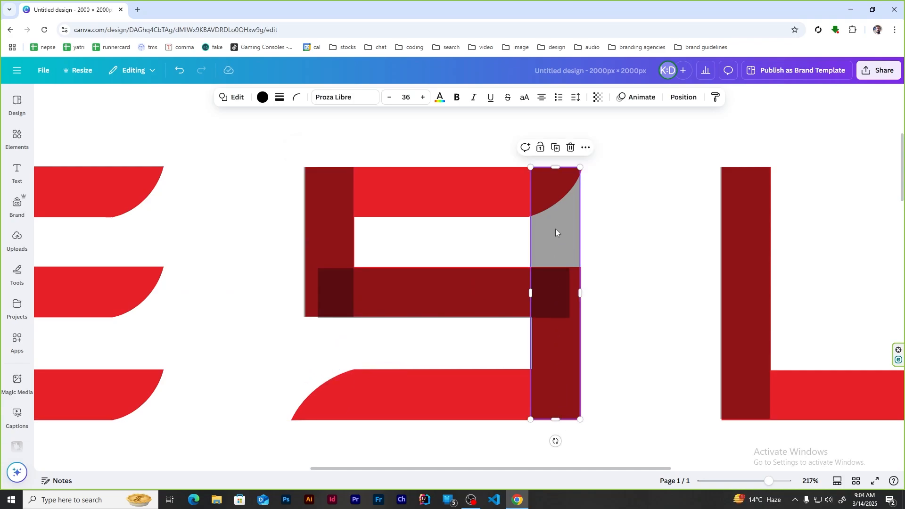
pyautogui.moveTo(561, 168); pyautogui.dragTo(558, 267)
# - Select all the tracing bars on the T, S, L and A together and make them fully opaque
pyautogui.scroll(-5, 510, 313)
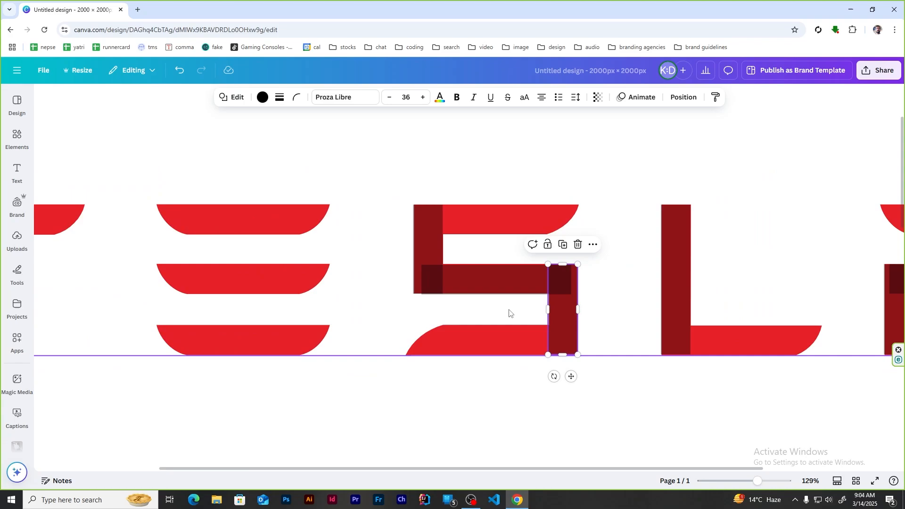
pyautogui.scroll(2, 230, 250)
pyautogui.click(228, 257)
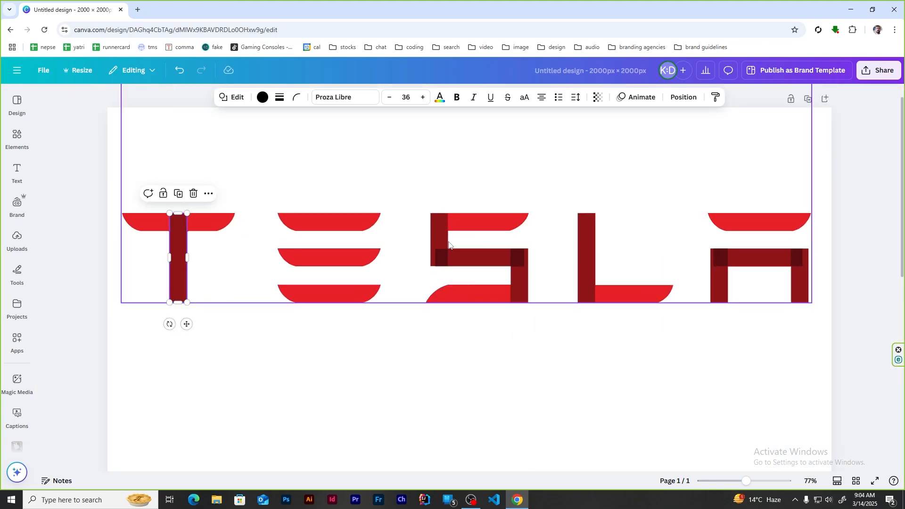
pyautogui.keyDown('shift'); pyautogui.click(445, 240); pyautogui.keyUp('shift')
pyautogui.keyDown('shift'); pyautogui.click(476, 257); pyautogui.keyUp('shift')
pyautogui.keyDown('shift'); pyautogui.click(519, 283); pyautogui.keyUp('shift')
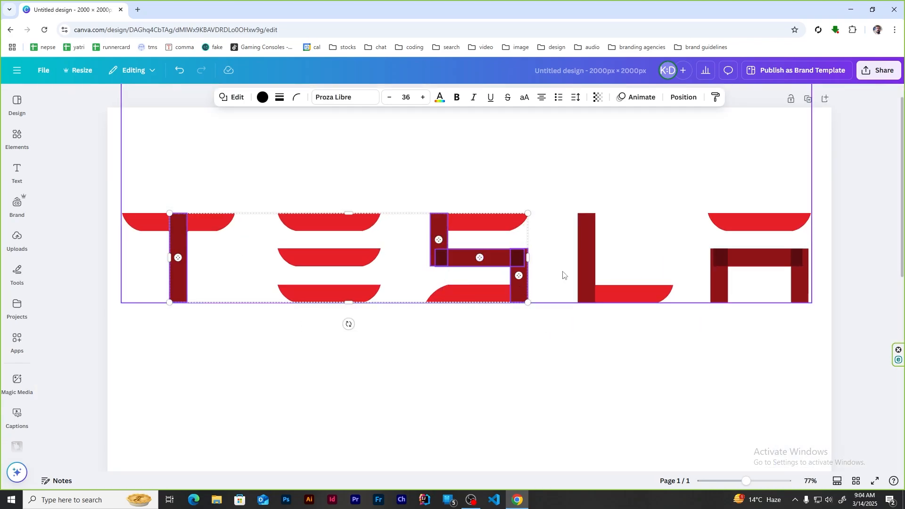
pyautogui.keyDown('shift'); pyautogui.click(587, 269); pyautogui.keyUp('shift')
pyautogui.keyDown('shift'); pyautogui.click(717, 289); pyautogui.keyUp('shift')
pyautogui.keyDown('shift'); pyautogui.click(756, 261); pyautogui.keyUp('shift')
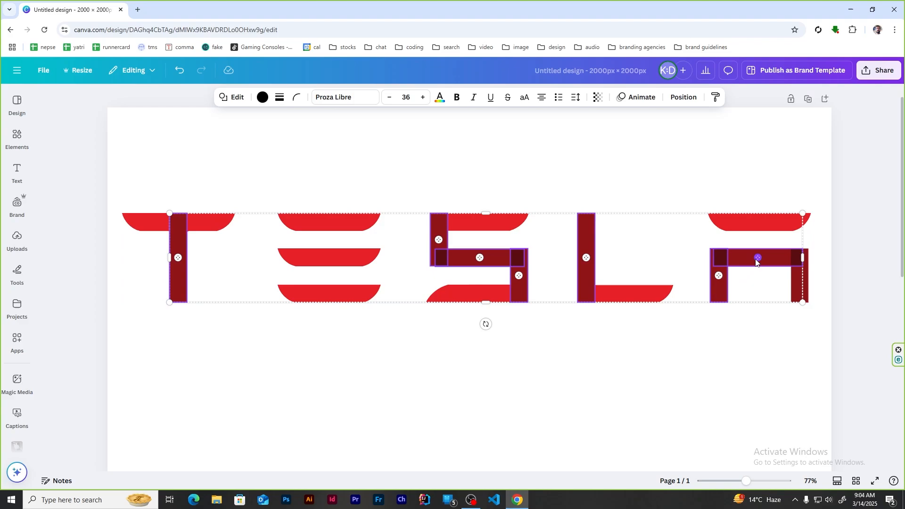
pyautogui.keyDown('shift'); pyautogui.click(808, 290); pyautogui.keyUp('shift')
pyautogui.click(724, 373)
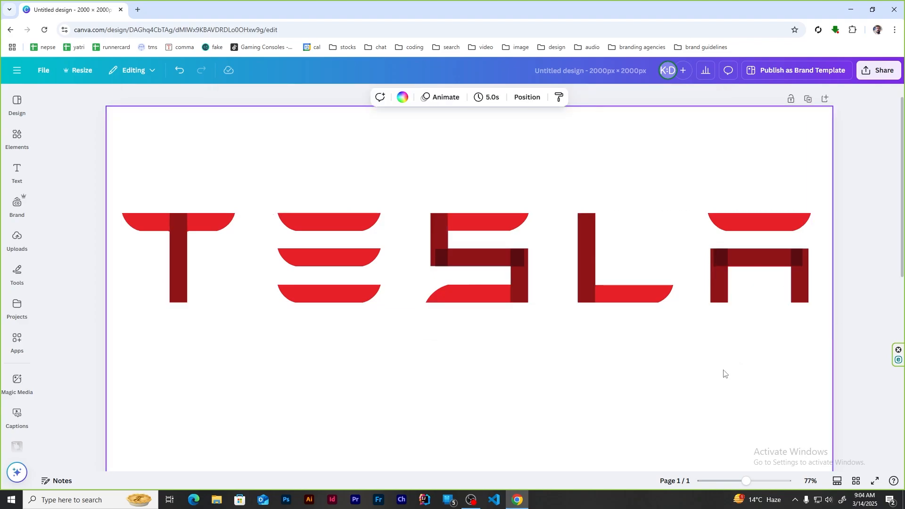
pyautogui.moveTo(86, 168); pyautogui.dragTo(703, 236)
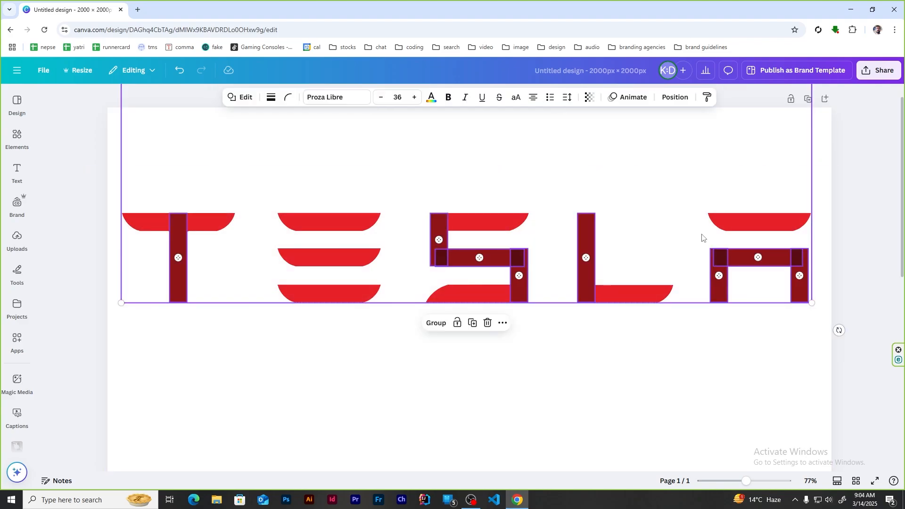
pyautogui.click(597, 97)
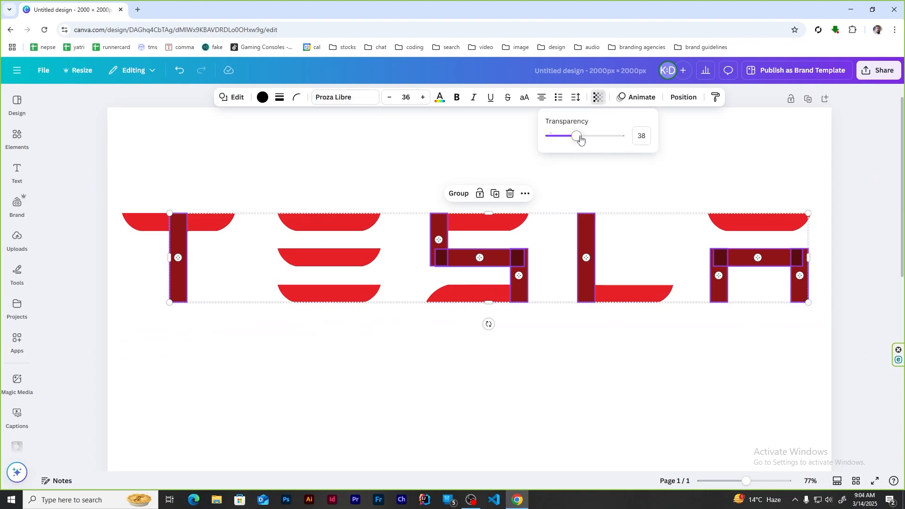
pyautogui.moveTo(579, 136); pyautogui.dragTo(769, 183)
pyautogui.click(432, 395)
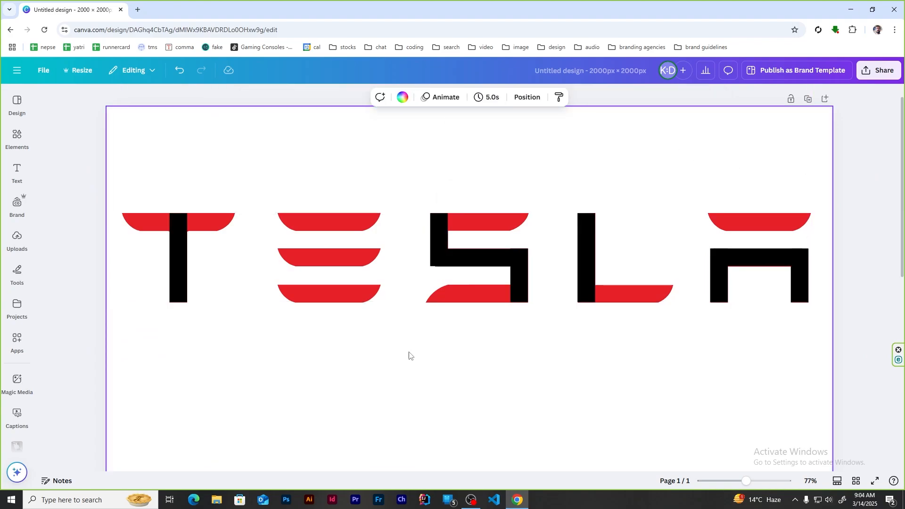
# - Align the S's left bar and middle bar by their bottom edges
pyautogui.scroll(10, 493, 250)
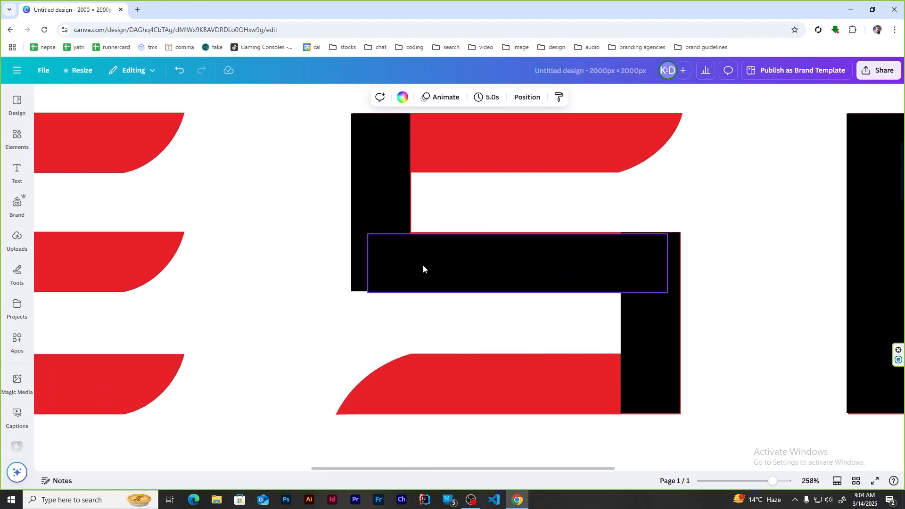
pyautogui.click(368, 178)
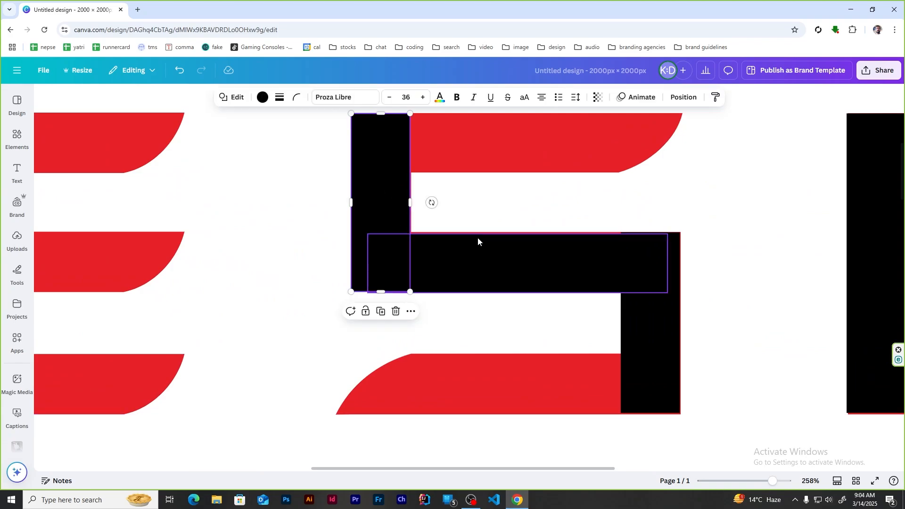
pyautogui.keyDown('shift'); pyautogui.click(499, 251); pyautogui.keyUp('shift')
pyautogui.click(696, 99)
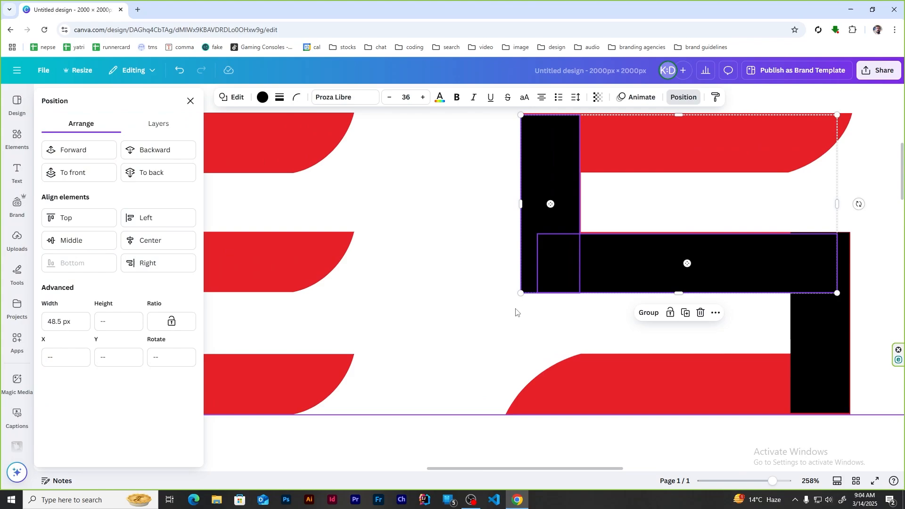
pyautogui.click(683, 264)
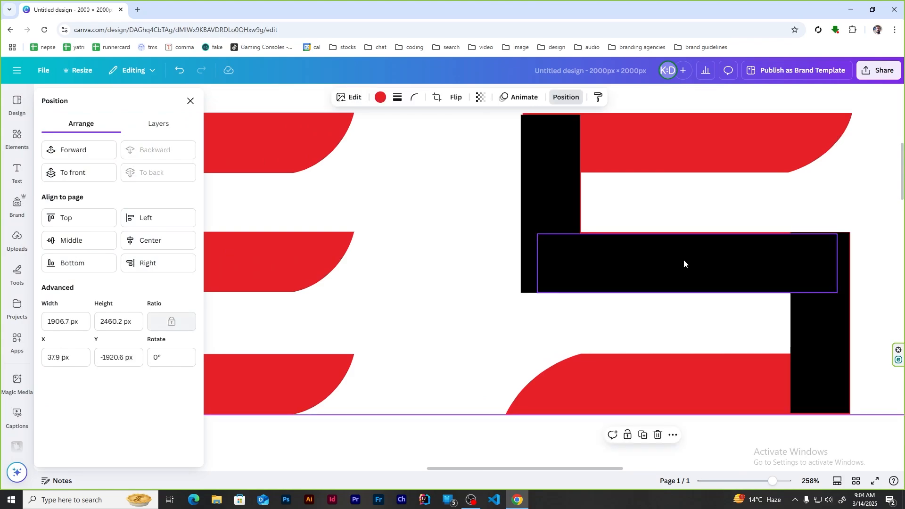
pyautogui.click(684, 263)
pyautogui.keyDown('shift'); pyautogui.click(819, 340); pyautogui.keyUp('shift')
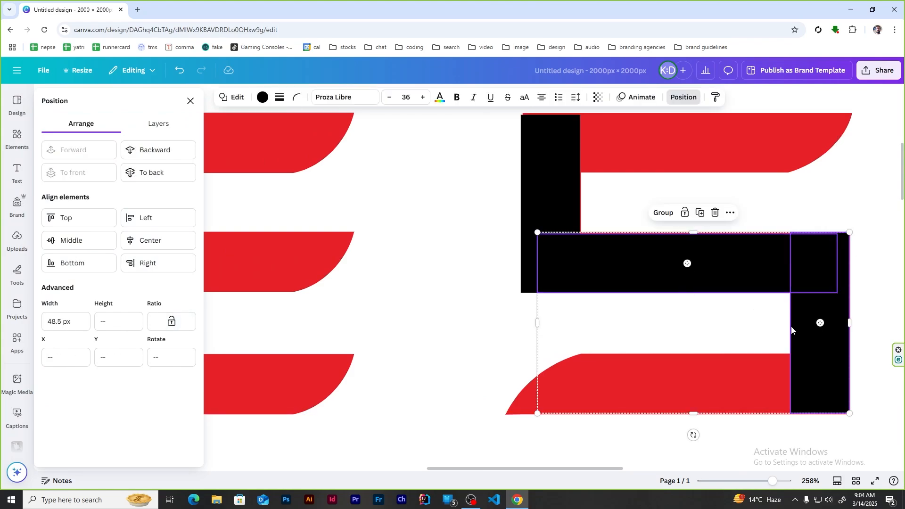
pyautogui.click(457, 234)
# - Group the S's left bar with its middle bar
pyautogui.click(544, 185)
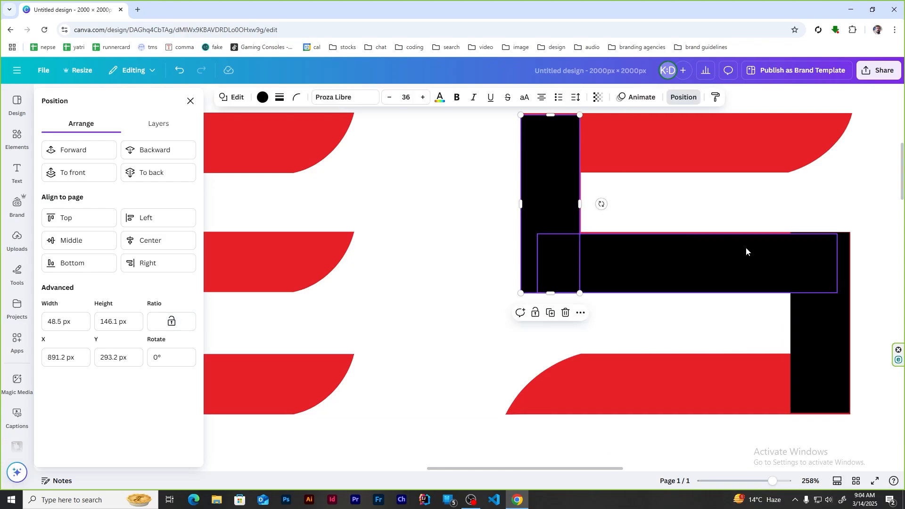
pyautogui.keyDown('shift'); pyautogui.click(662, 258); pyautogui.keyUp('shift')
pyautogui.hotkey('ctrl', 'g')
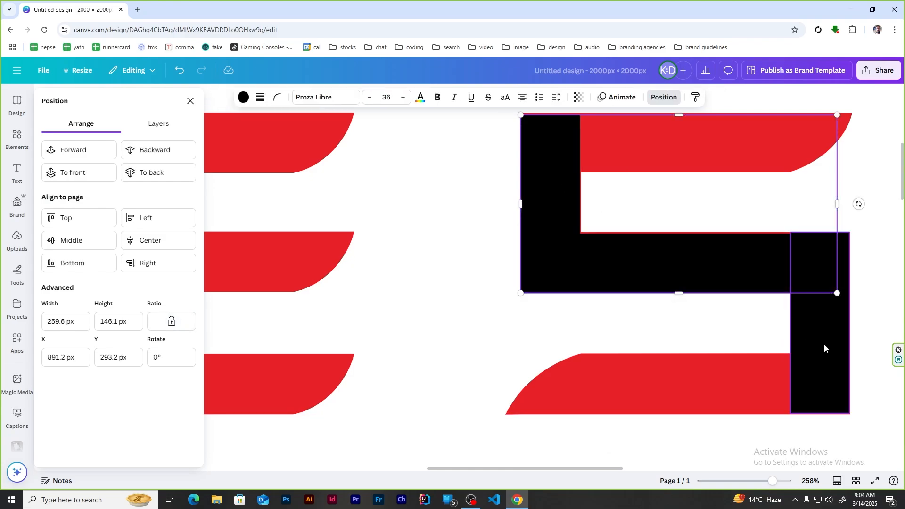
# - Try aligning the S's grouped bars and its right bar by their top edges, and undo the alignment
pyautogui.keyDown('shift'); pyautogui.click(824, 344); pyautogui.keyUp('shift')
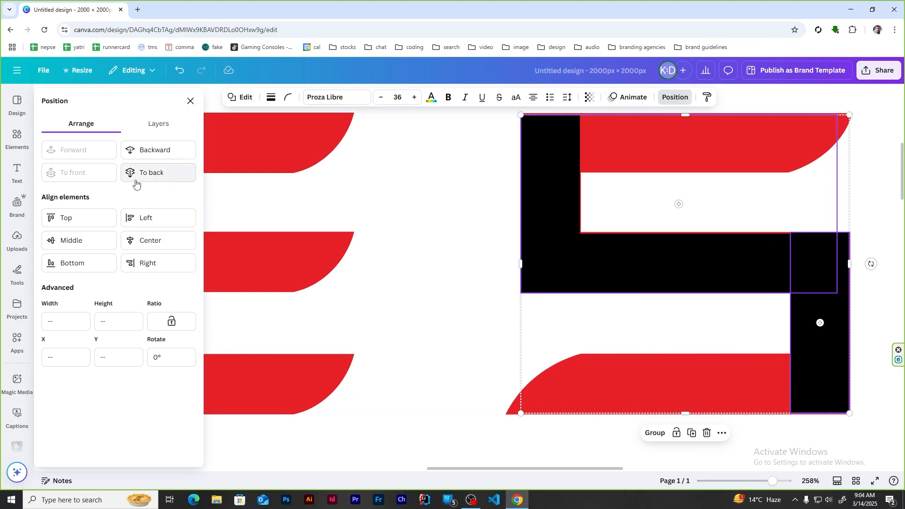
pyautogui.click(66, 218)
pyautogui.hotkey('ctrl', 'z')
pyautogui.click(435, 234)
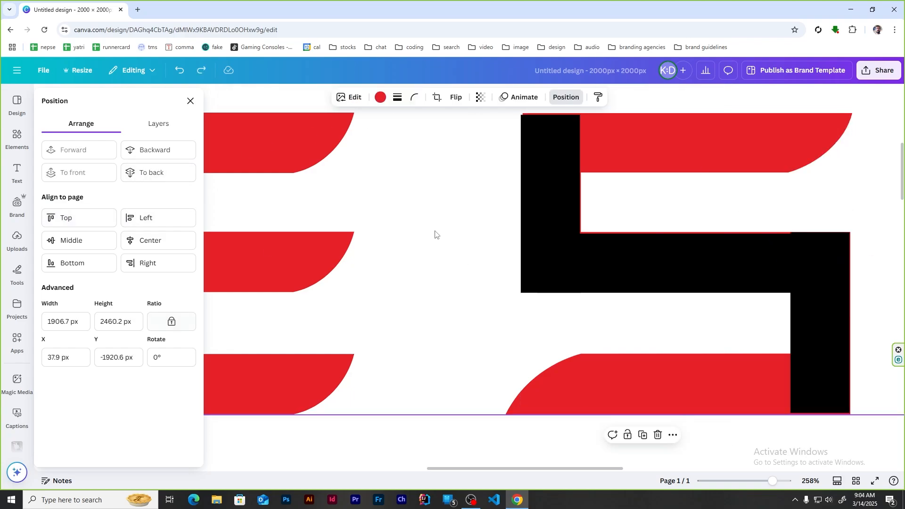
# - Shift the S's right bar so that its top and bottom edges line up with the rest of the letter
pyautogui.click(848, 251)
pyautogui.click(826, 265)
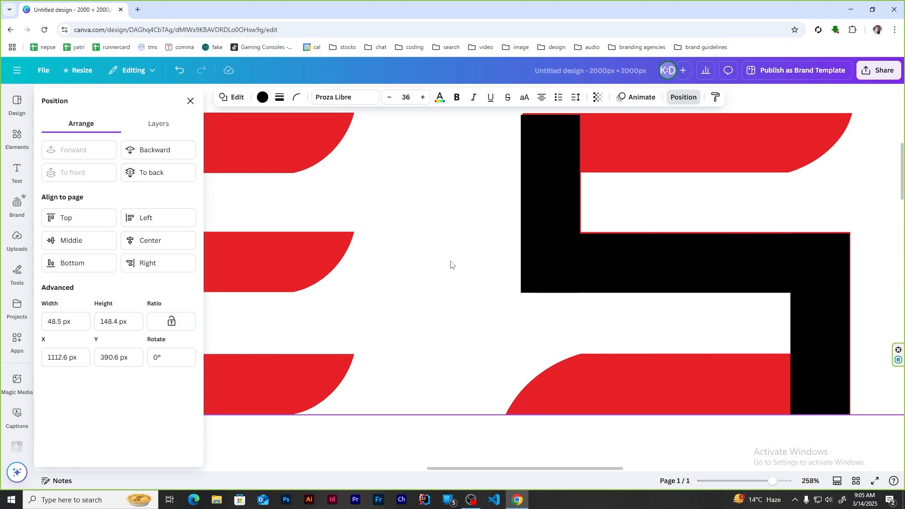
pyautogui.scroll(-5, 447, 265)
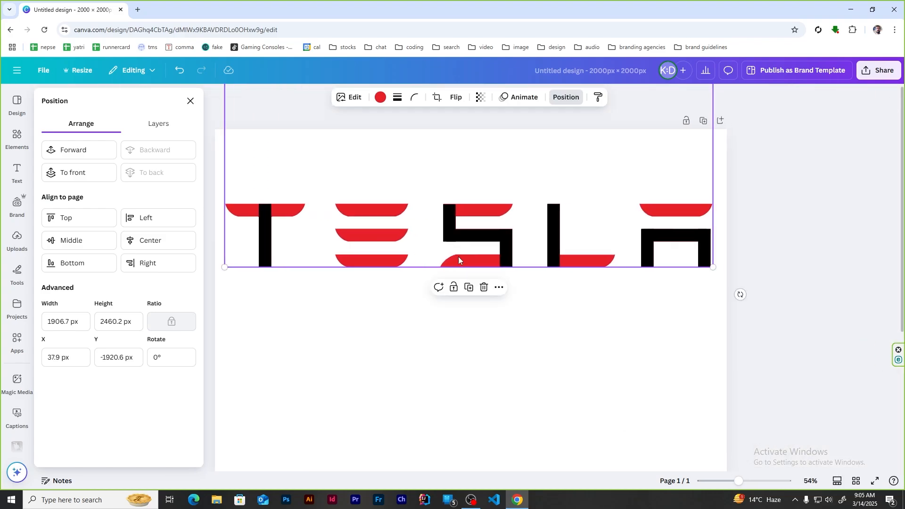
# - Move the red reference logo up to inspect the black bars on their own, and undo the move
pyautogui.moveTo(510, 163); pyautogui.dragTo(510, 56)
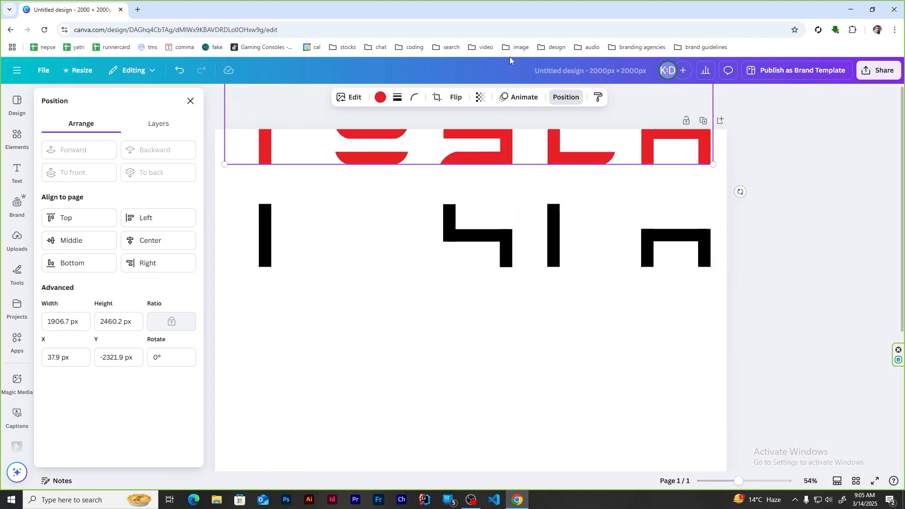
pyautogui.keyDown('ctrl'); pyautogui.scroll(3, 474, 230); pyautogui.keyUp('ctrl')
pyautogui.keyDown('ctrl'); pyautogui.scroll(-3, 616, 276); pyautogui.keyUp('ctrl')
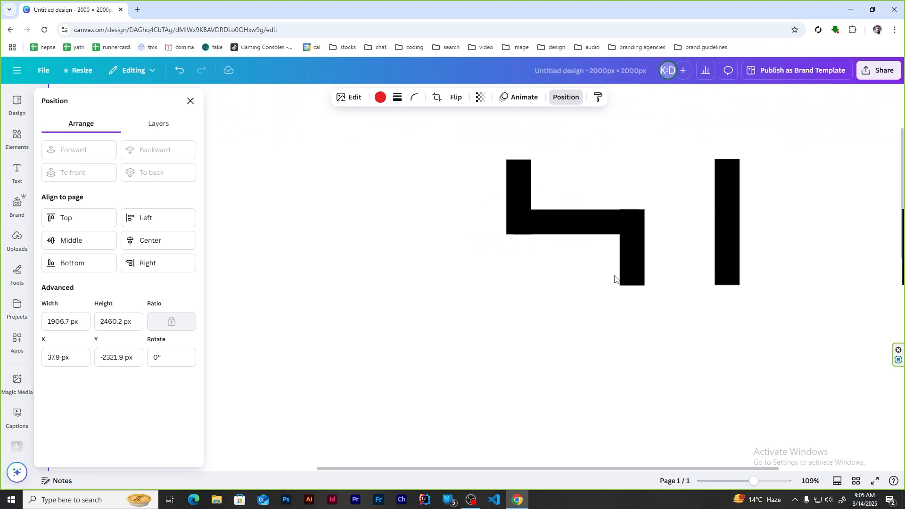
pyautogui.hotkey('ctrl', 'z')
pyautogui.click(474, 376)
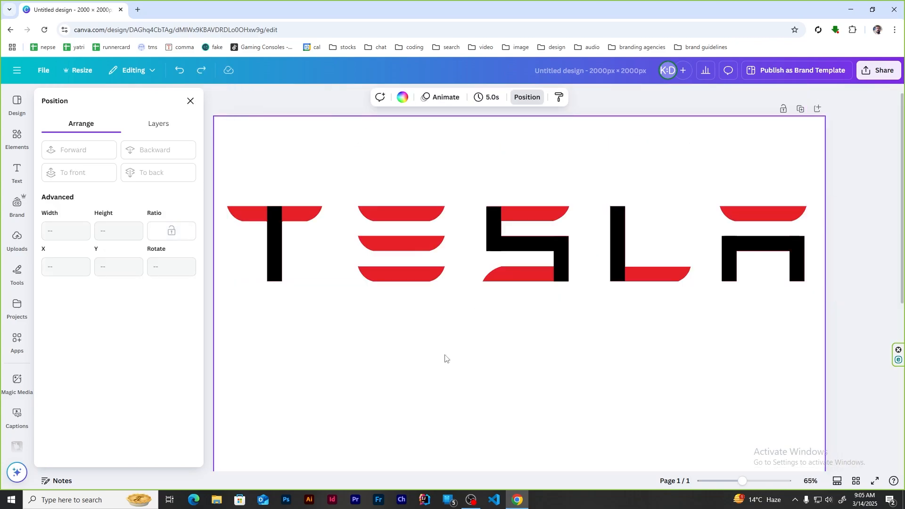
# - Add a rounded square below the logo and shorten it from the top into a wide rounded rectangle
pyautogui.click(190, 101)
pyautogui.keyDown('ctrl'); pyautogui.scroll(10, 302, 322); pyautogui.keyUp('ctrl')
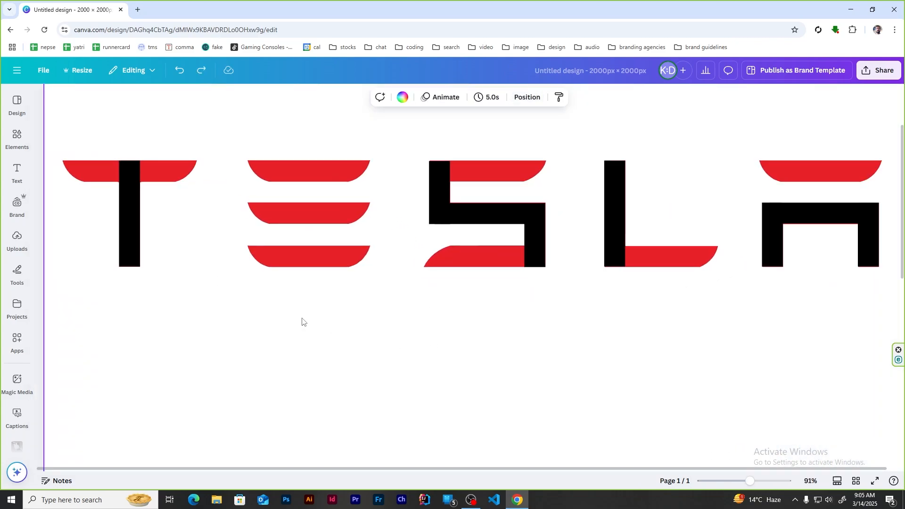
pyautogui.click(16, 136)
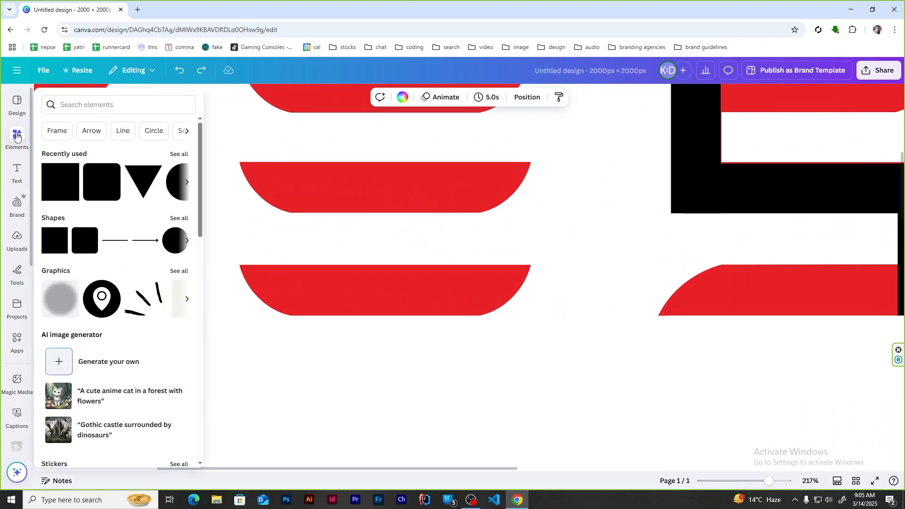
pyautogui.click(106, 188)
pyautogui.keyDown('ctrl'); pyautogui.scroll(-7, 489, 301); pyautogui.keyUp('ctrl')
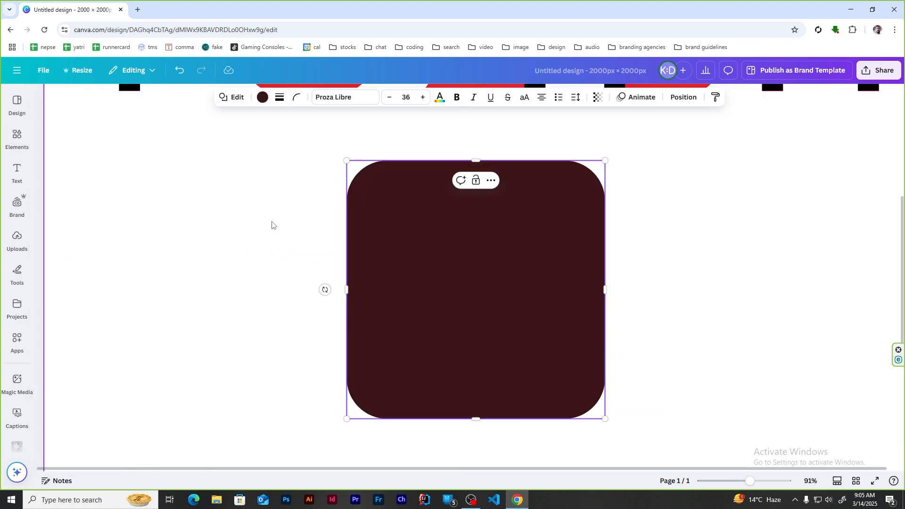
pyautogui.moveTo(487, 200); pyautogui.dragTo(354, 196)
pyautogui.moveTo(344, 155); pyautogui.dragTo(348, 297)
# - Make the rounded rectangle semi-transparent and move it over the E's bottom bar
pyautogui.click(599, 99)
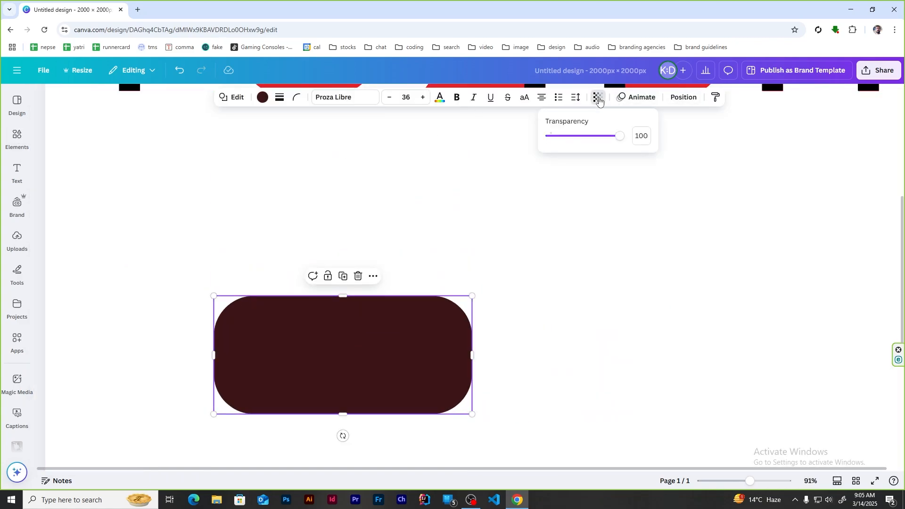
pyautogui.moveTo(620, 136); pyautogui.dragTo(582, 137)
pyautogui.scroll(3, 337, 259)
pyautogui.scroll(-1, 270, 433)
pyautogui.moveTo(270, 432); pyautogui.dragTo(245, 179)
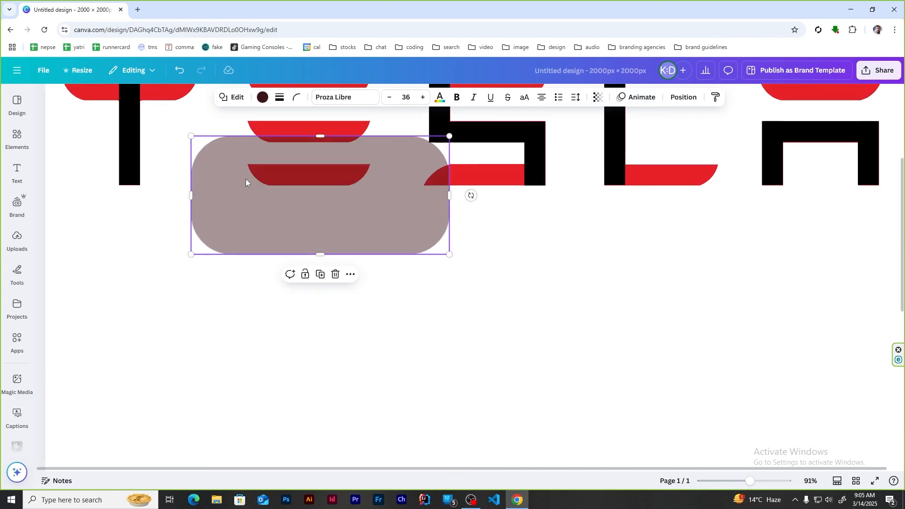
# - Fit the rounded shape to the height of the E's bottom bar and bring its right side to the bar's right end
pyautogui.keyDown('ctrl'); pyautogui.scroll(5, 246, 179); pyautogui.keyUp('ctrl')
pyautogui.scroll(1, 426, 193)
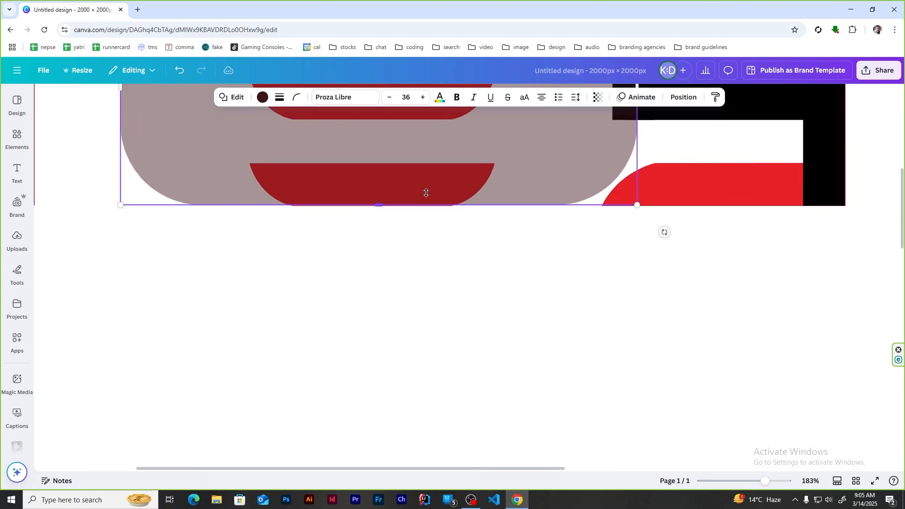
pyautogui.scroll(5, 426, 193)
pyautogui.moveTo(425, 193); pyautogui.dragTo(426, 386)
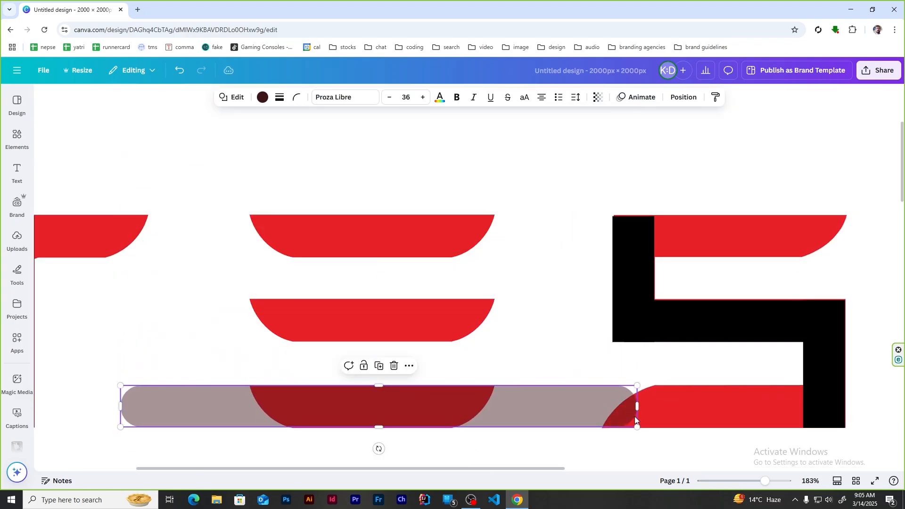
pyautogui.moveTo(635, 419); pyautogui.dragTo(497, 411)
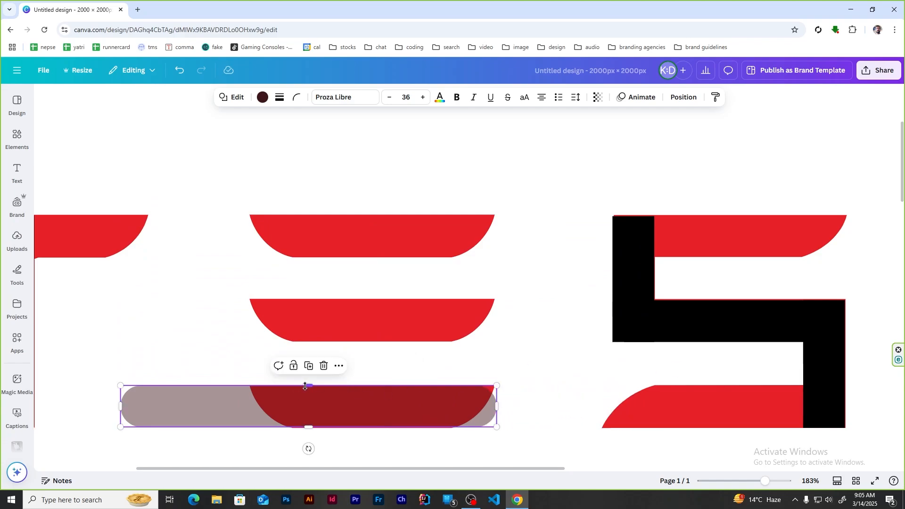
# - Extend the rounded shape upward and match both its sides to the width of the E's bottom bar
pyautogui.moveTo(305, 386); pyautogui.dragTo(307, 321)
pyautogui.moveTo(496, 377); pyautogui.dragTo(494, 378)
pyautogui.moveTo(121, 374); pyautogui.dragTo(250, 380)
# - Nudge the rounded shape down and fine-tune its right side so its curved corners follow the E's bottom bar
pyautogui.scroll(5, 321, 382)
pyautogui.scroll(-1, 322, 383)
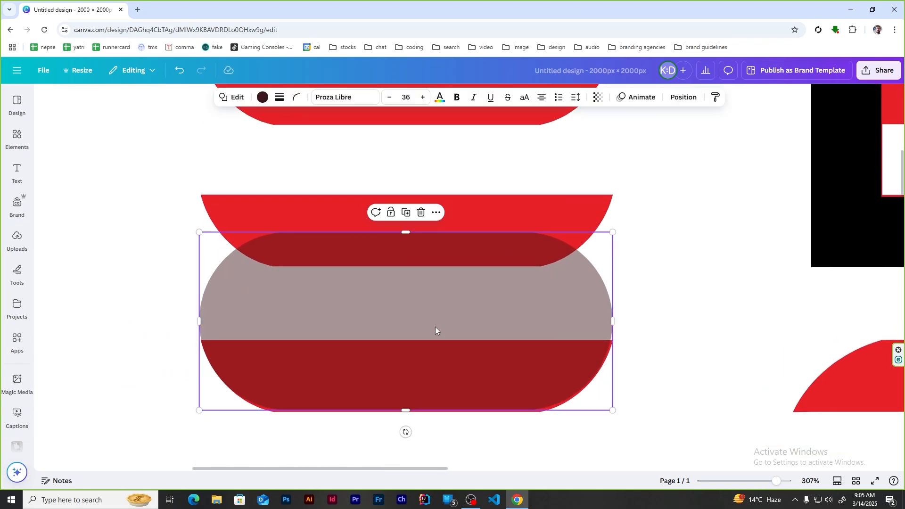
pyautogui.moveTo(435, 325); pyautogui.dragTo(434, 328)
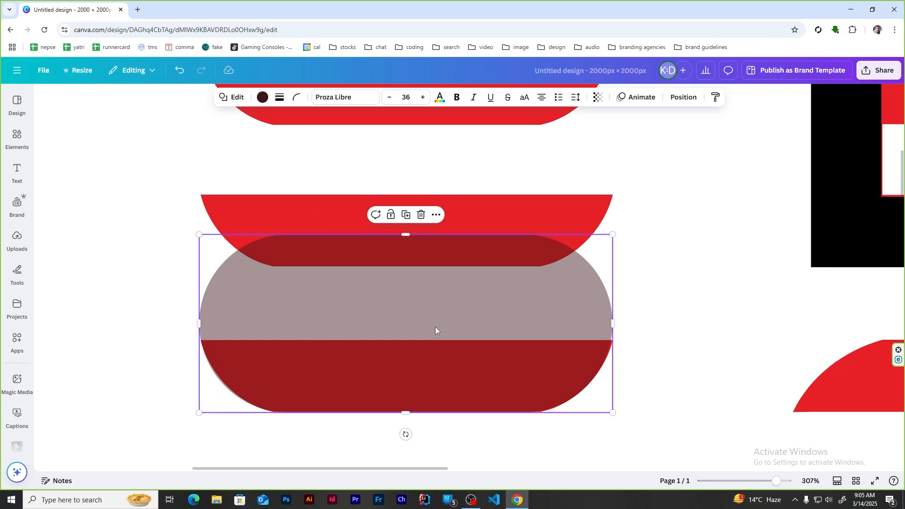
pyautogui.moveTo(616, 328); pyautogui.dragTo(617, 323)
pyautogui.click(435, 447)
# - Add a square below the logo and shorten it from the top into a rectangle
pyautogui.scroll(-2, 435, 447)
pyautogui.scroll(-4, 435, 447)
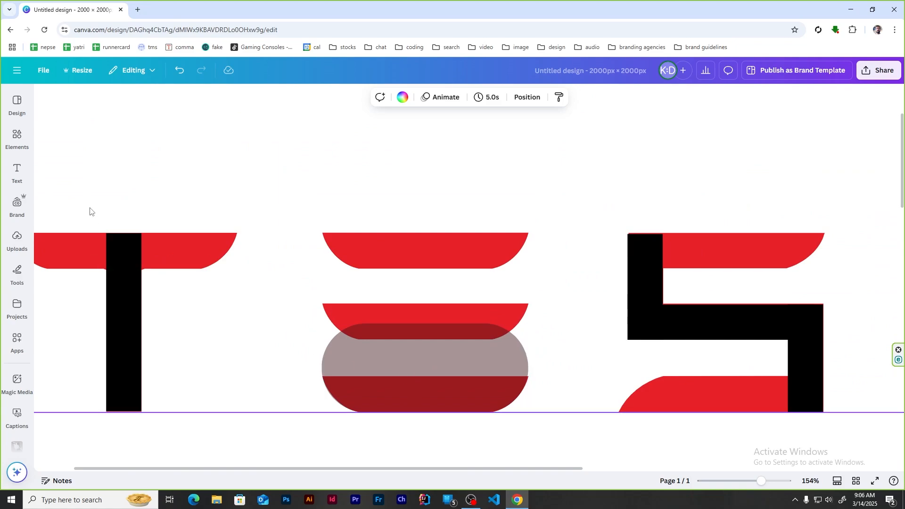
pyautogui.click(14, 140)
pyautogui.click(59, 172)
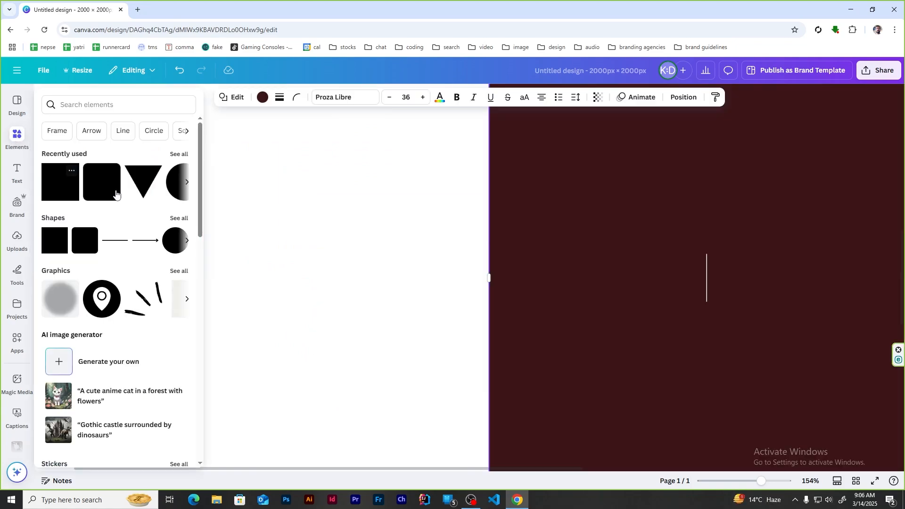
pyautogui.scroll(-5, 323, 282)
pyautogui.click(310, 262)
pyautogui.click(462, 200)
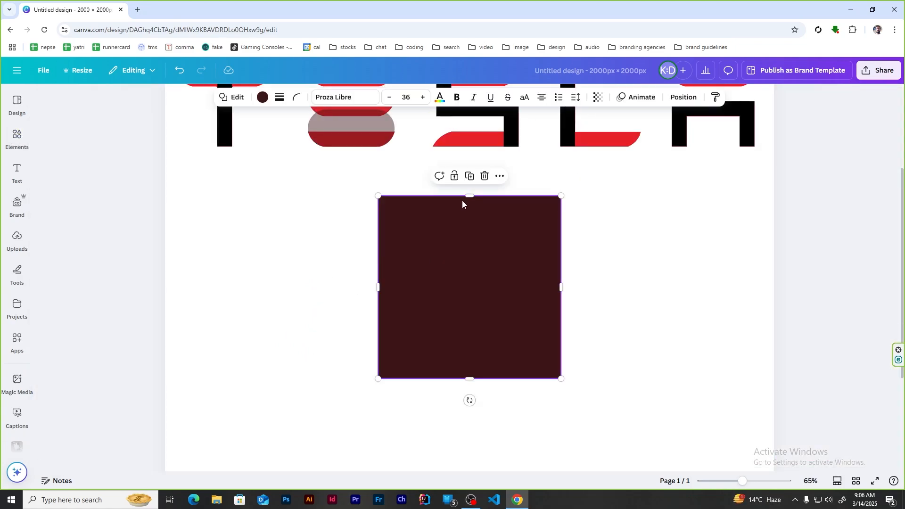
pyautogui.moveTo(463, 200); pyautogui.dragTo(463, 307)
# - Fill the new rectangle with white and narrow it from its left side
pyautogui.click(263, 97)
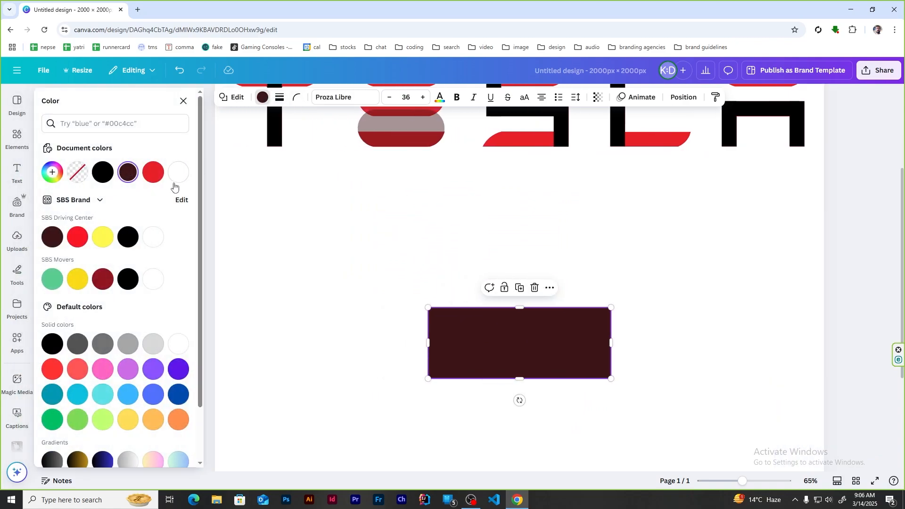
pyautogui.click(177, 176)
pyautogui.moveTo(428, 343); pyautogui.dragTo(471, 344)
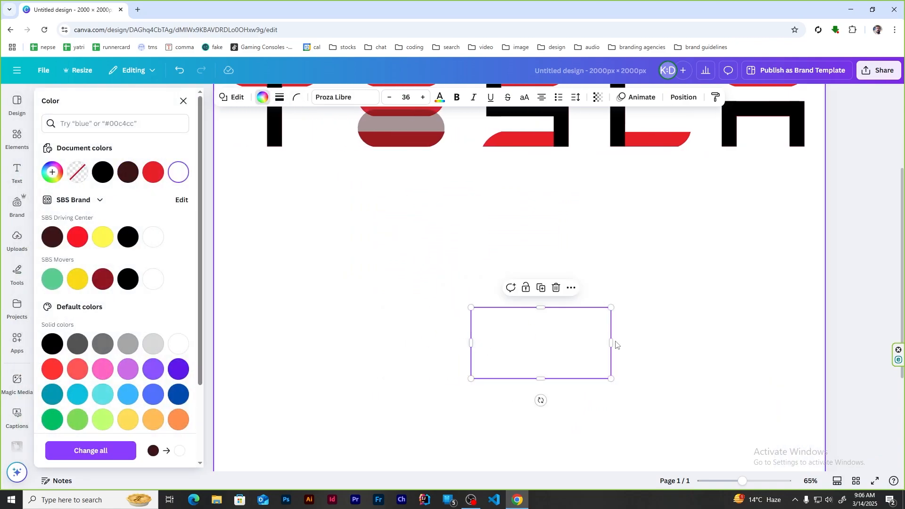
# - Place the white rectangle over the E so its bottom edge meets the bottom bar's top edge, hiding the rounded shape's upper part
pyautogui.moveTo(612, 344); pyautogui.dragTo(421, 116)
pyautogui.scroll(5, 386, 174)
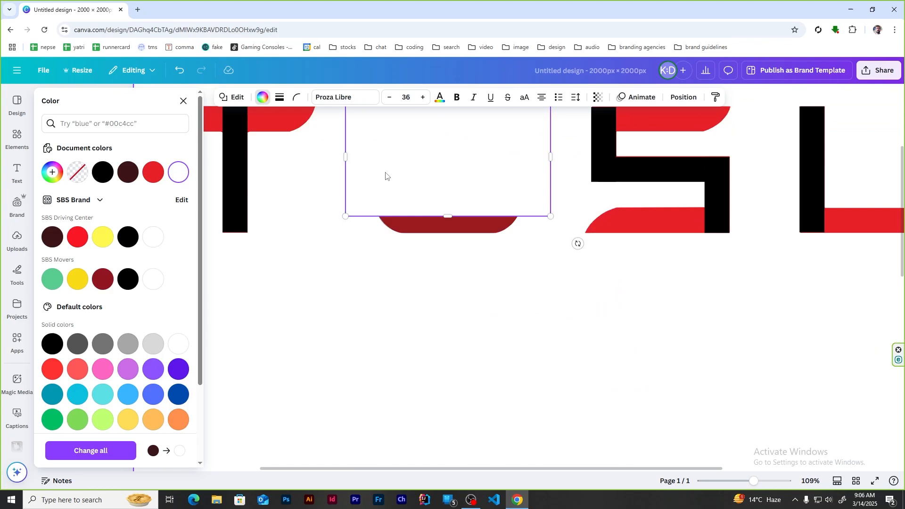
pyautogui.moveTo(426, 347)
pyautogui.mouseDown()
pyautogui.moveTo(422, 289)
pyautogui.moveTo(422, 331)
pyautogui.mouseUp()
pyautogui.scroll(3, 417, 360)
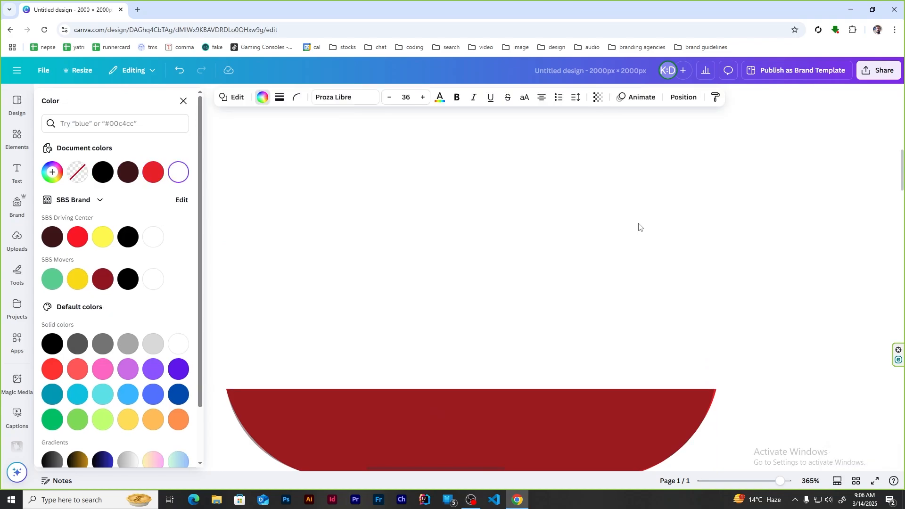
pyautogui.scroll(-4, 574, 301)
pyautogui.scroll(-4, 574, 302)
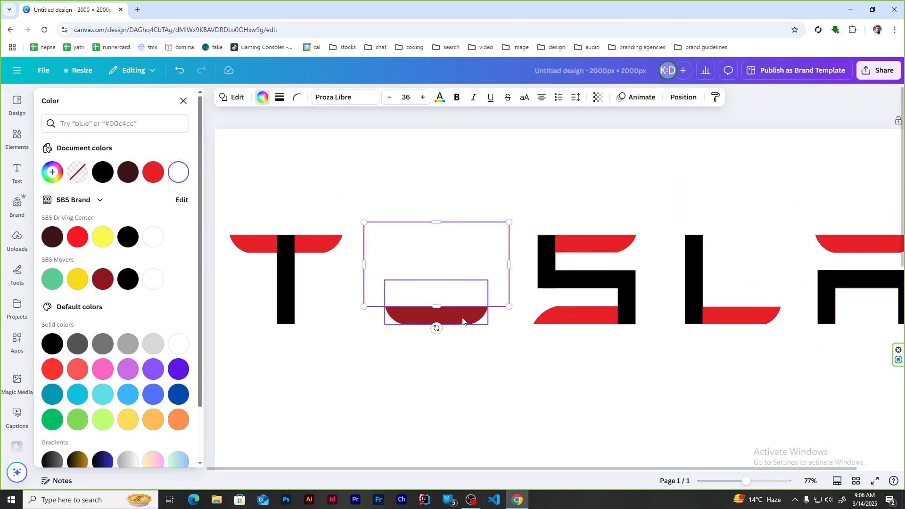
# - Select the white rectangle and the rounded shape together and move them to the empty area below the logo
pyautogui.keyDown('shift'); pyautogui.click(436, 314); pyautogui.keyUp('shift')
pyautogui.scroll(-2, 464, 162)
pyautogui.moveTo(463, 161); pyautogui.dragTo(565, 340)
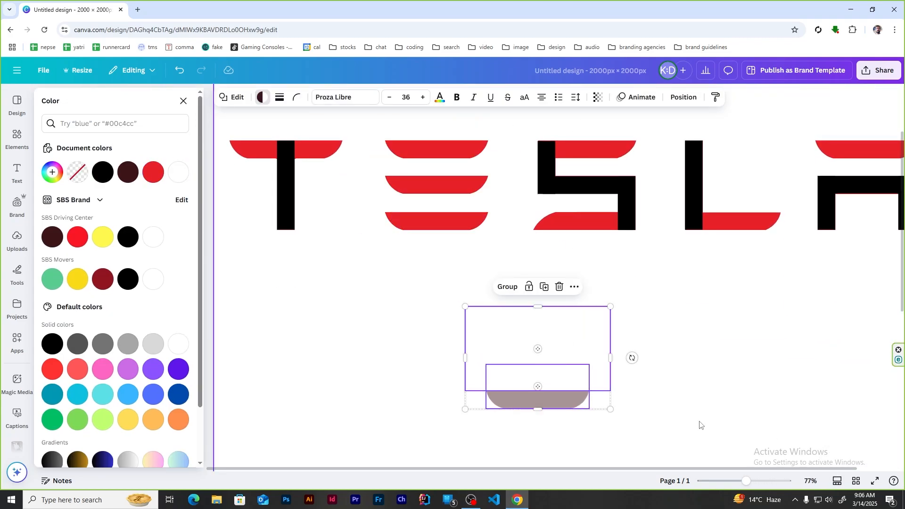
# - Set the rounded shape's transparency to 100 so it is fully opaque
pyautogui.click(576, 406)
pyautogui.click(597, 98)
pyautogui.moveTo(596, 145); pyautogui.dragTo(757, 164)
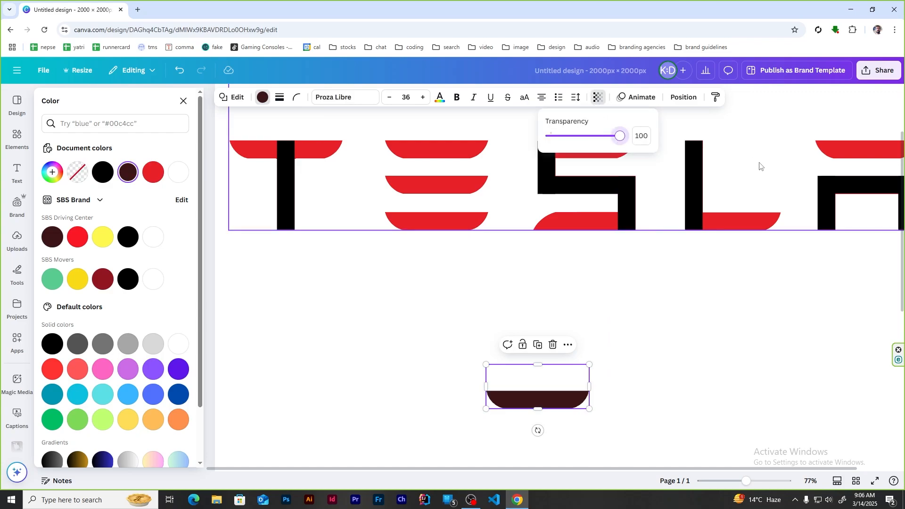
# - Add a second blank page to the design
pyautogui.click(390, 390)
pyautogui.moveTo(360, 326); pyautogui.dragTo(628, 424)
pyautogui.scroll(-5, 632, 419)
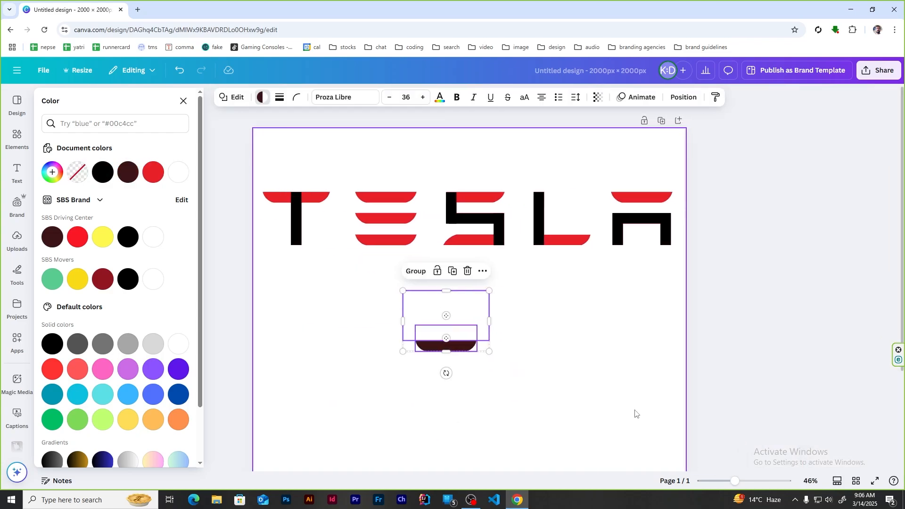
pyautogui.hotkey('ctrl', 'Return')
# - Move the white rectangle and the rounded shape together from page 1 onto page 2
pyautogui.scroll(5, 424, 297)
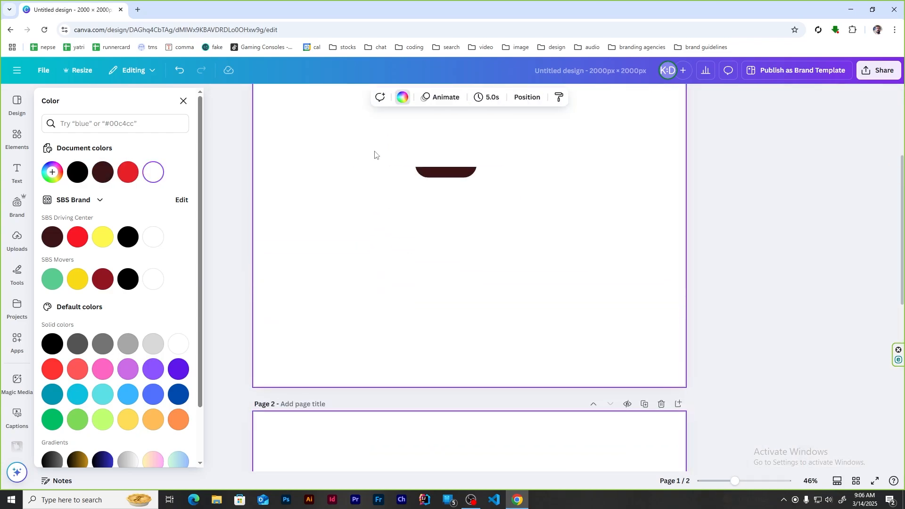
pyautogui.moveTo(372, 140); pyautogui.dragTo(493, 203)
pyautogui.moveTo(468, 142); pyautogui.dragTo(483, 441)
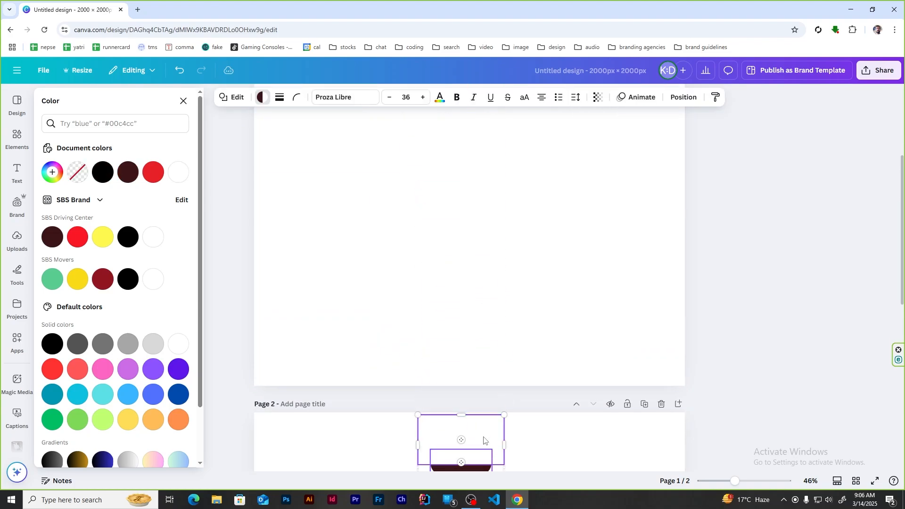
pyautogui.scroll(-4, 573, 288)
pyautogui.moveTo(487, 263); pyautogui.dragTo(480, 370)
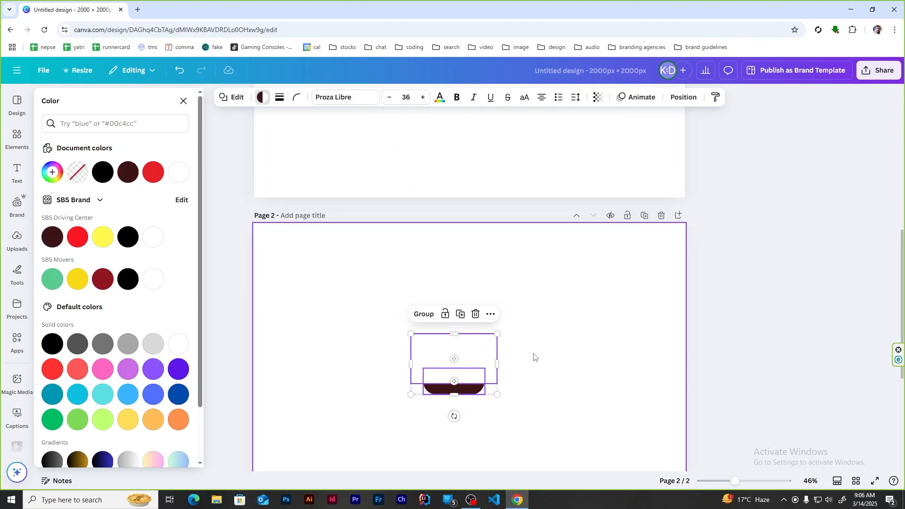
pyautogui.click(563, 367)
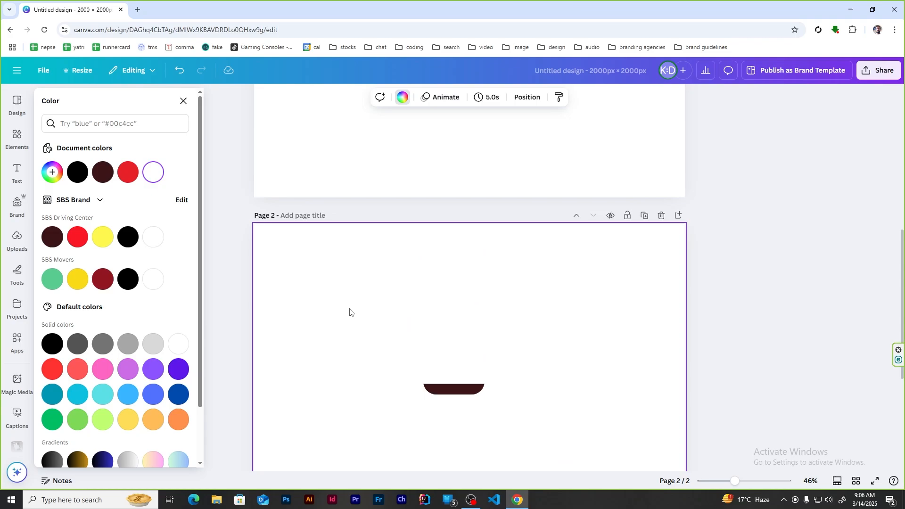
# - Download only page 2 of the design as a PNG
pyautogui.click(44, 70)
pyautogui.click(71, 282)
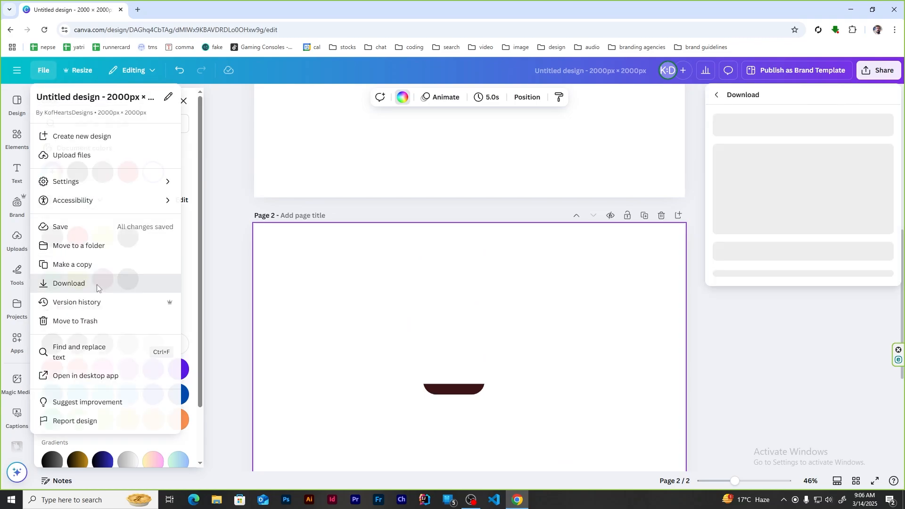
pyautogui.click(874, 267)
pyautogui.click(726, 332)
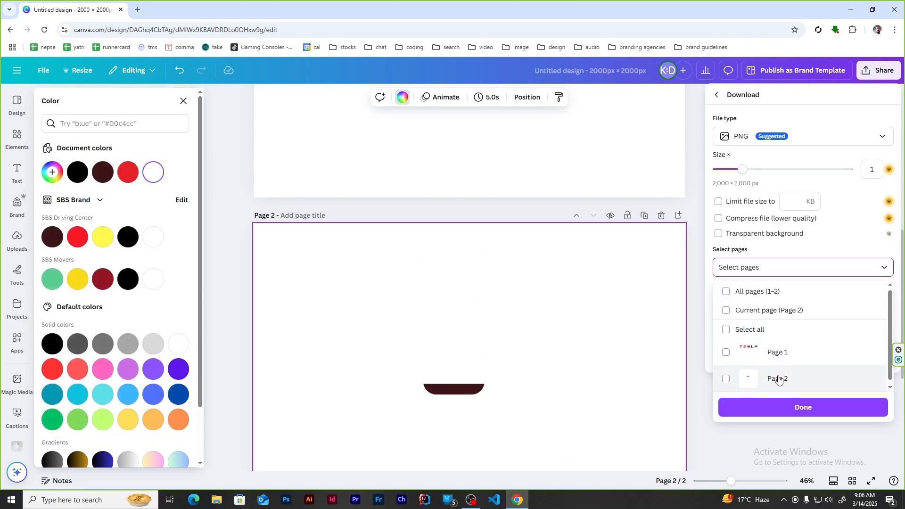
pyautogui.click(778, 380)
pyautogui.click(754, 407)
pyautogui.click(803, 320)
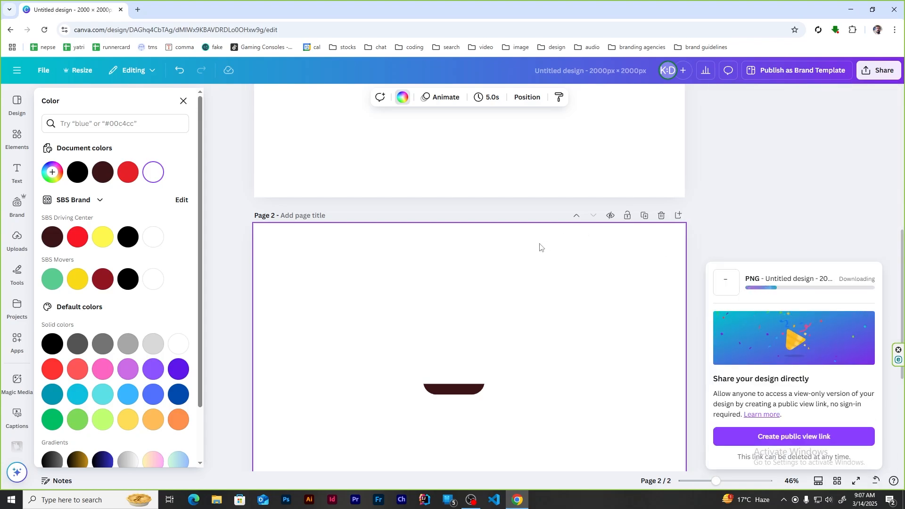
# - Upload the newly downloaded PNG of the curved bar from the Downloads folder
pyautogui.scroll(8, 521, 246)
pyautogui.click(376, 168)
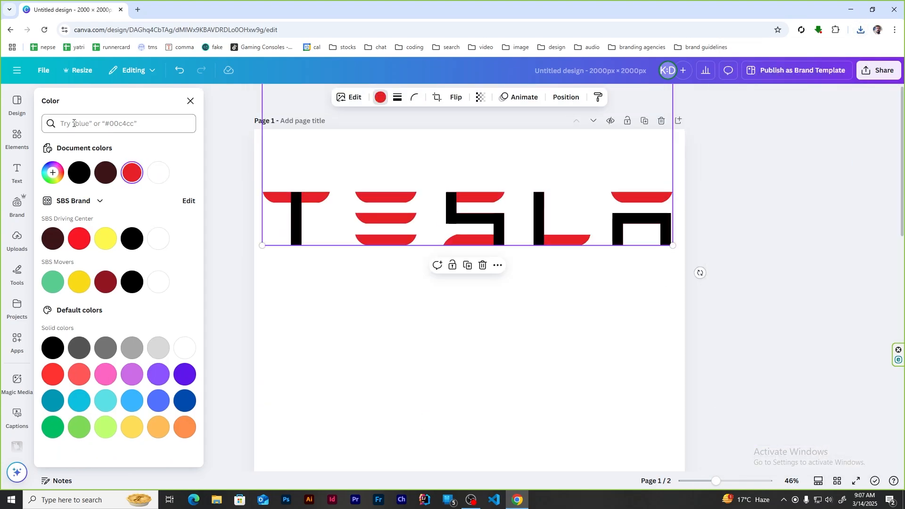
pyautogui.click(382, 326)
pyautogui.click(17, 240)
pyautogui.click(120, 126)
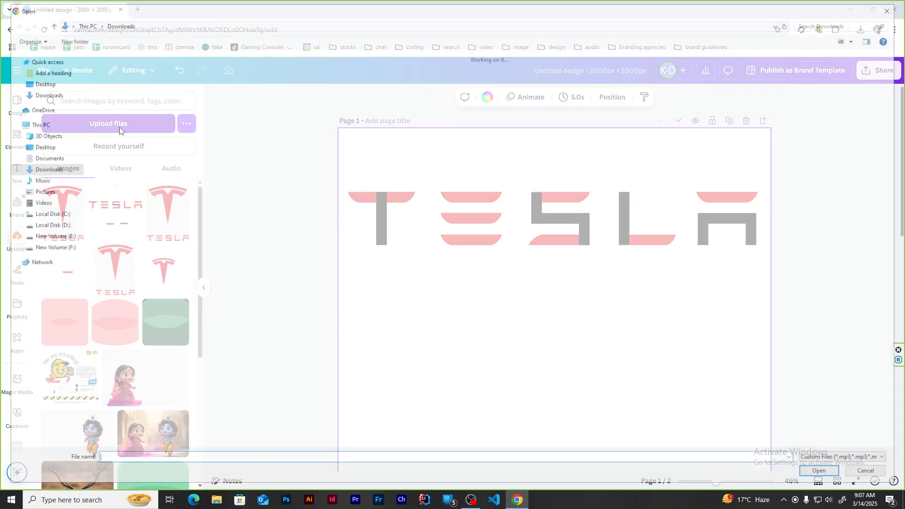
pyautogui.click(168, 128)
pyautogui.doubleClick(167, 128)
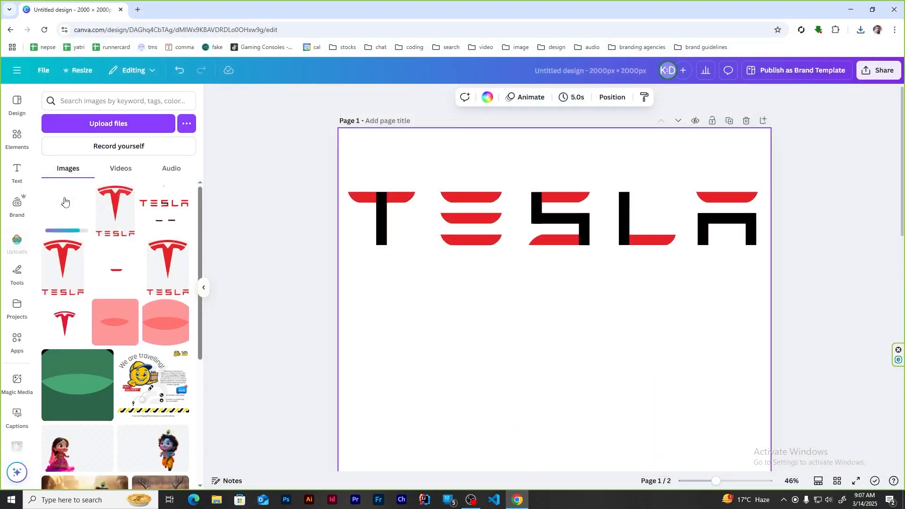
# - Place the uploaded curved-bar image on page 1 and remove its background
pyautogui.moveTo(541, 344); pyautogui.dragTo(472, 274)
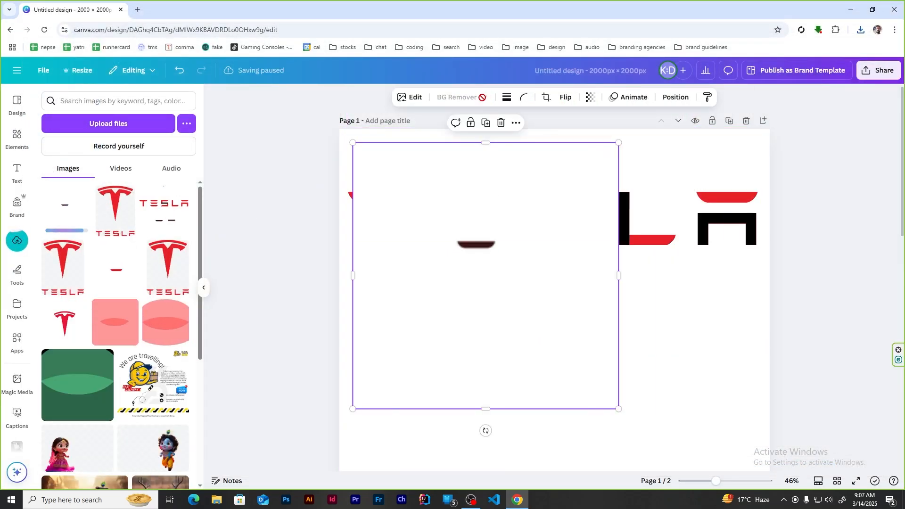
pyautogui.click(454, 98)
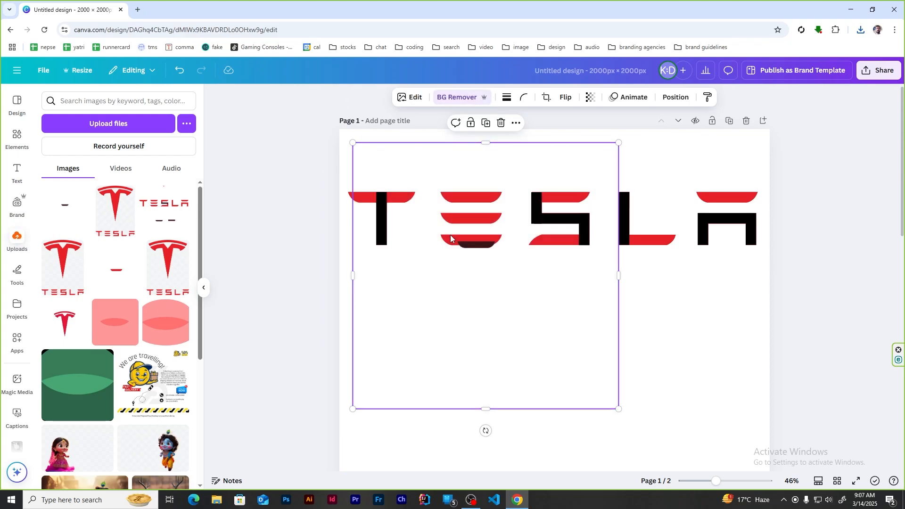
pyautogui.scroll(5, 450, 235)
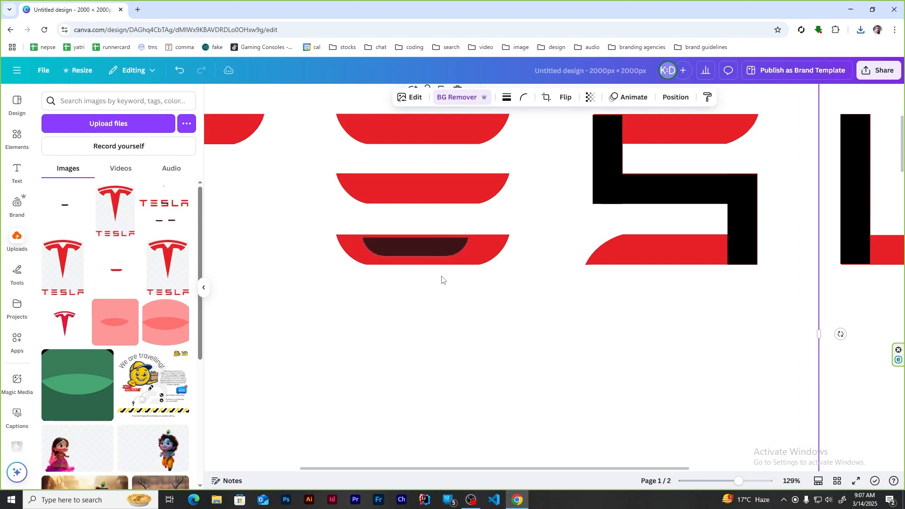
pyautogui.scroll(-5, 442, 280)
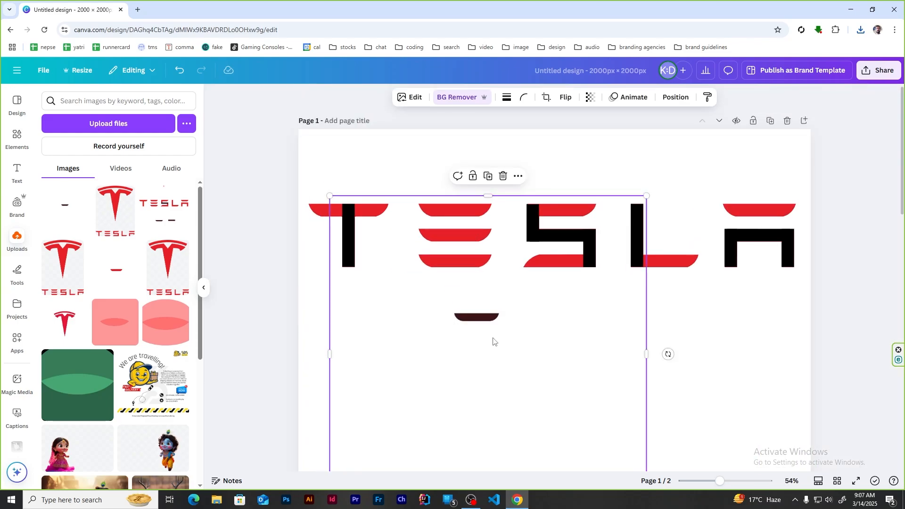
# - Enlarge the curved-bar image until the bar is nearly as wide as the E's bars, and position it below the E
pyautogui.moveTo(641, 198); pyautogui.dragTo(806, 124)
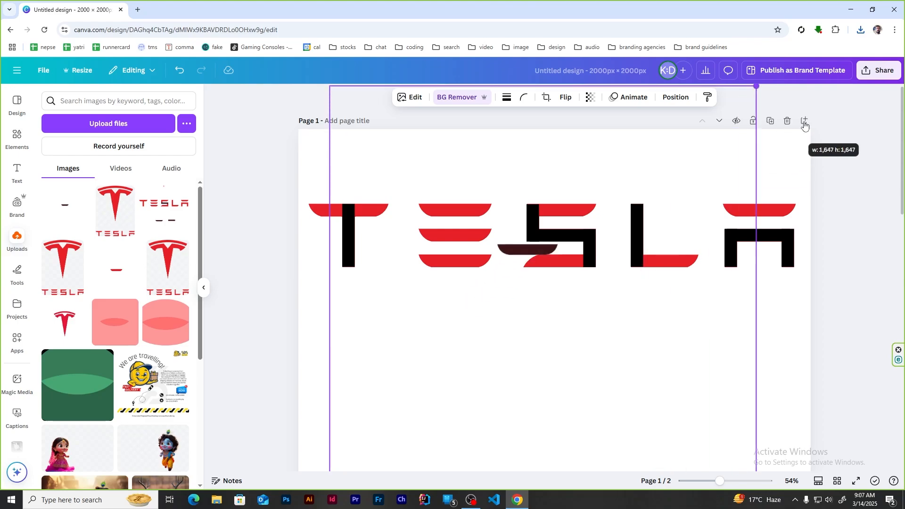
pyautogui.moveTo(661, 299); pyautogui.dragTo(639, 300)
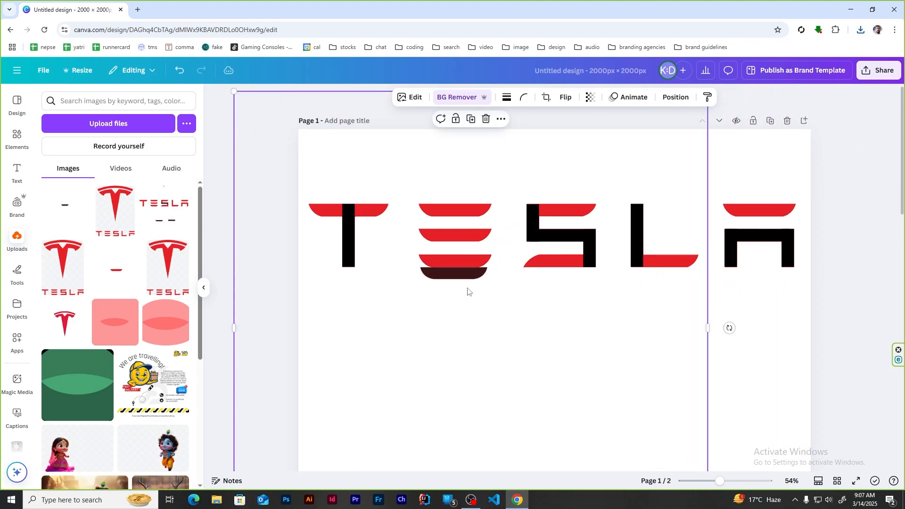
pyautogui.scroll(5, 468, 289)
pyautogui.scroll(-5, 468, 291)
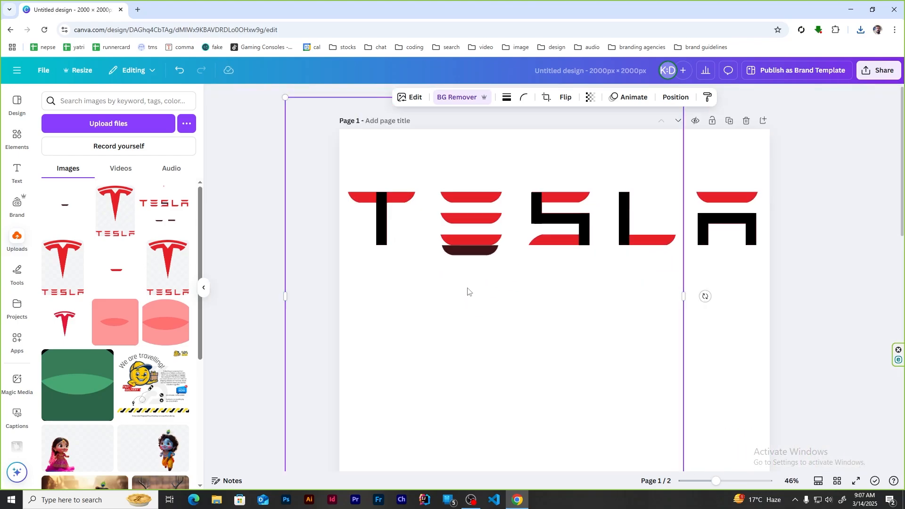
pyautogui.moveTo(532, 269); pyautogui.dragTo(526, 325)
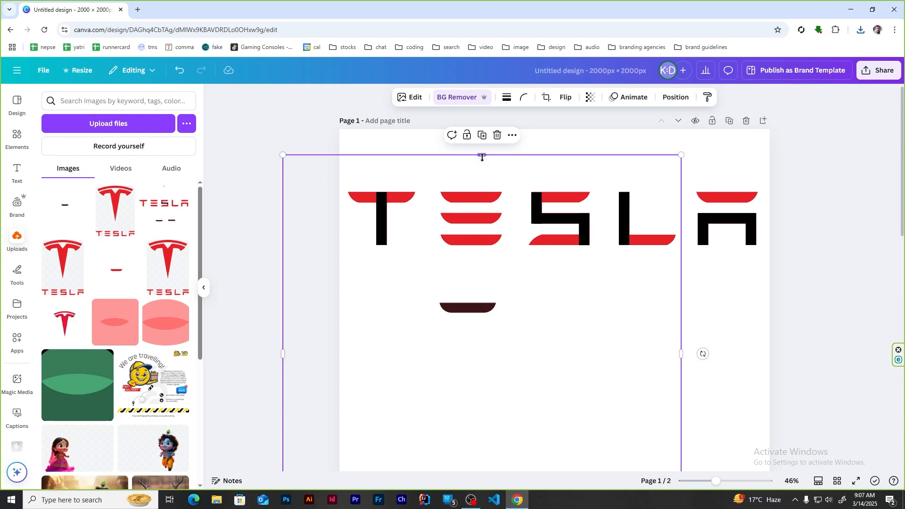
# - Crop the empty area around the curved bar on all four sides
pyautogui.moveTo(482, 158); pyautogui.dragTo(483, 285)
pyautogui.scroll(-3, 494, 363)
pyautogui.moveTo(482, 411); pyautogui.dragTo(482, 187)
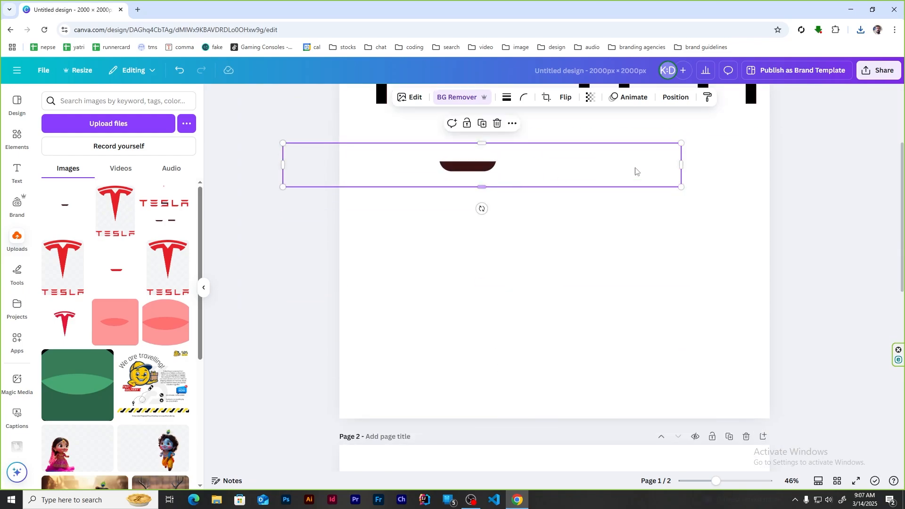
pyautogui.moveTo(681, 163); pyautogui.dragTo(523, 165)
pyautogui.moveTo(279, 167); pyautogui.dragTo(431, 168)
pyautogui.scroll(3, 412, 282)
# - Move the curved bar onto the E's lowest bar and scale it up to match the red reference's width
pyautogui.moveTo(438, 324); pyautogui.dragTo(441, 211)
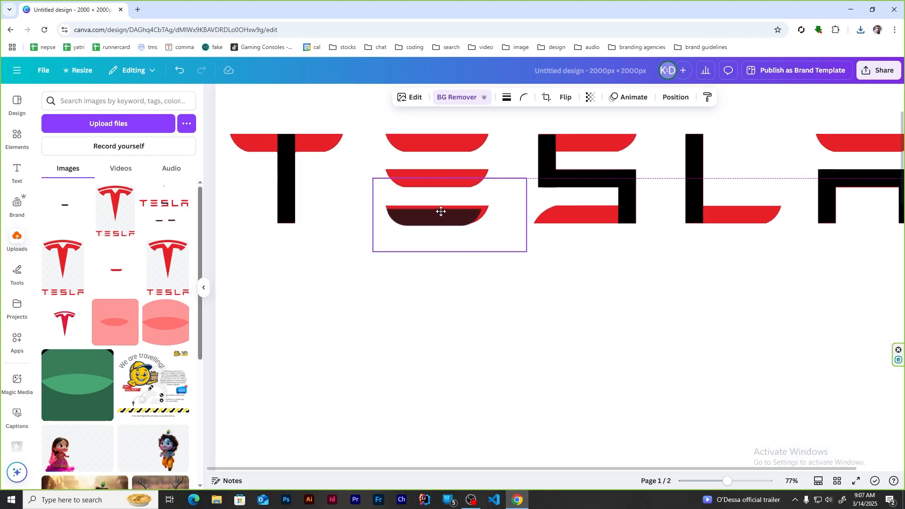
pyautogui.scroll(3, 440, 212)
pyautogui.scroll(3, 362, 219)
pyautogui.scroll(-3, 362, 219)
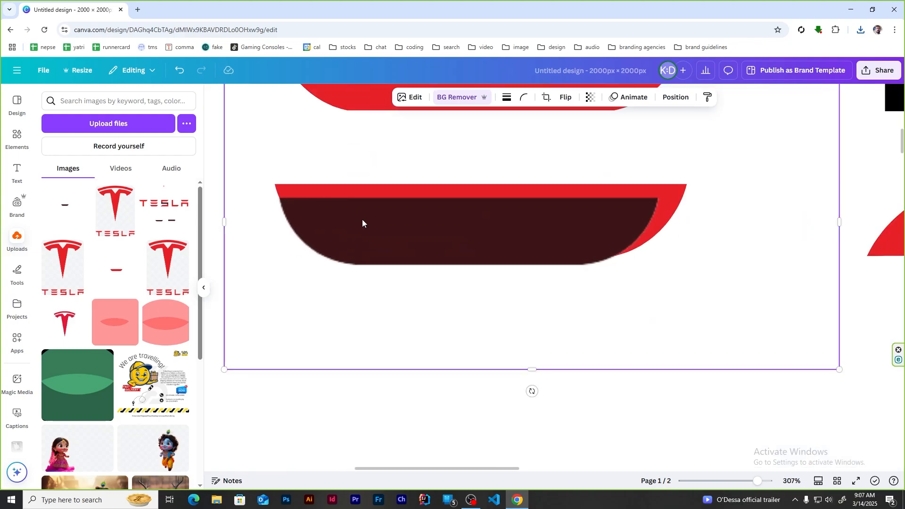
pyautogui.moveTo(456, 219); pyautogui.dragTo(441, 211)
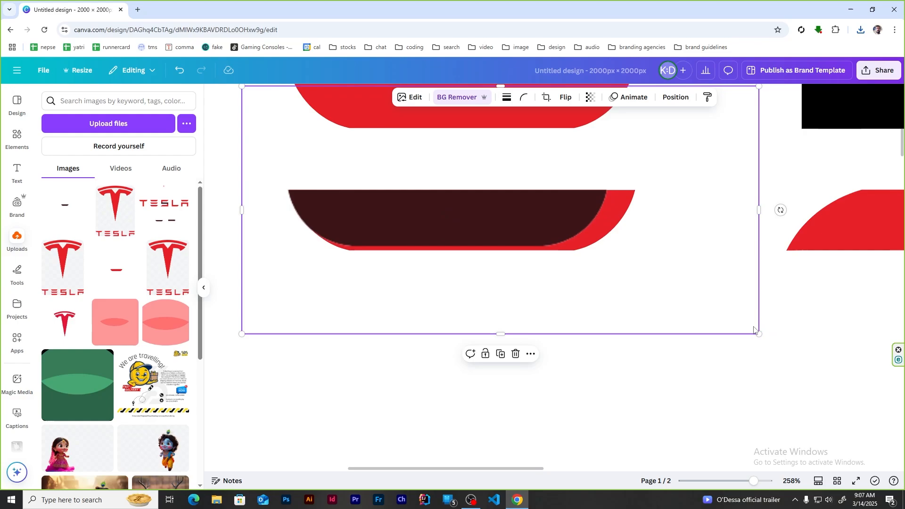
pyautogui.moveTo(757, 334); pyautogui.dragTo(801, 350)
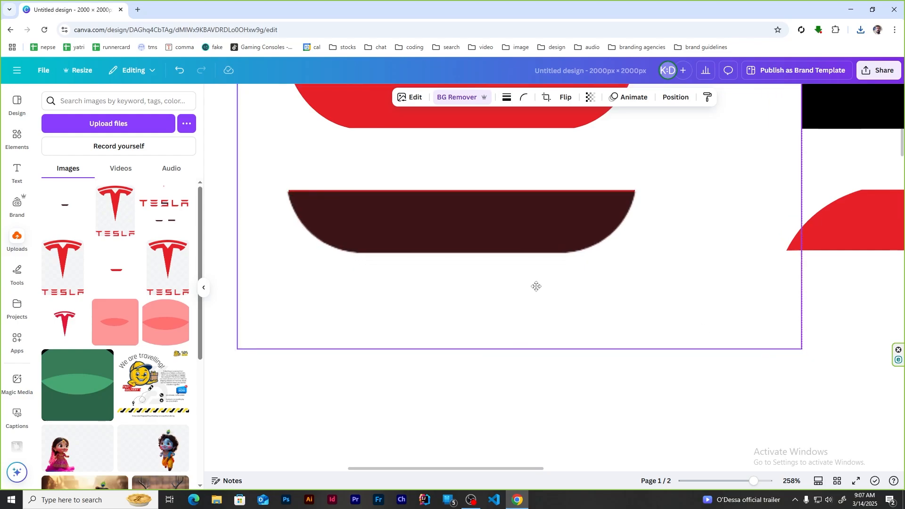
# - Fine-position the curved bar over the E's lowest bar and crop its frame close to the shape
pyautogui.scroll(5, 536, 285)
pyautogui.moveTo(522, 279)
pyautogui.mouseDown()
pyautogui.moveTo(521, 366)
pyautogui.moveTo(520, 269)
pyautogui.mouseUp()
pyautogui.scroll(-5, 522, 366)
pyautogui.moveTo(801, 223); pyautogui.dragTo(647, 222)
pyautogui.moveTo(237, 223); pyautogui.dragTo(273, 223)
pyautogui.scroll(5, 397, 231)
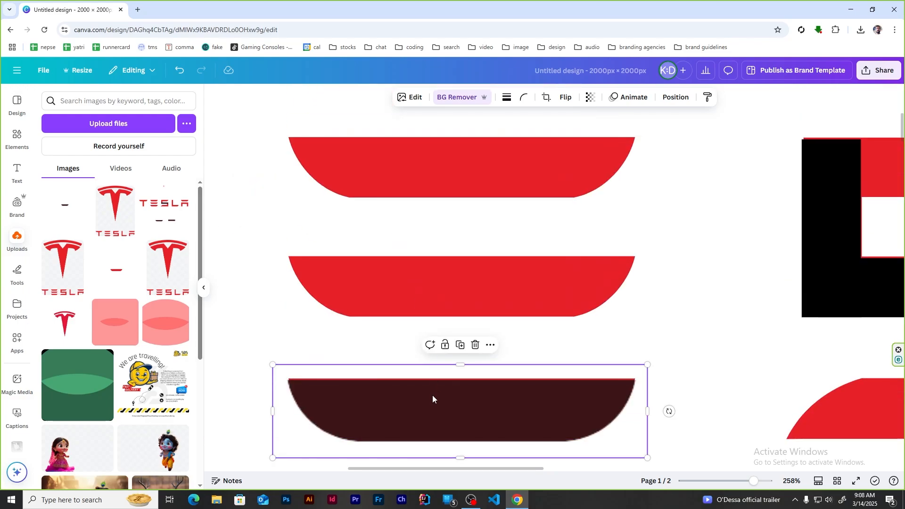
# - Duplicate the curved bar twice and align the copies with the E's middle and top bars
pyautogui.hotkey('ctrl', 'd')
pyautogui.hotkey('ctrl', 'd')
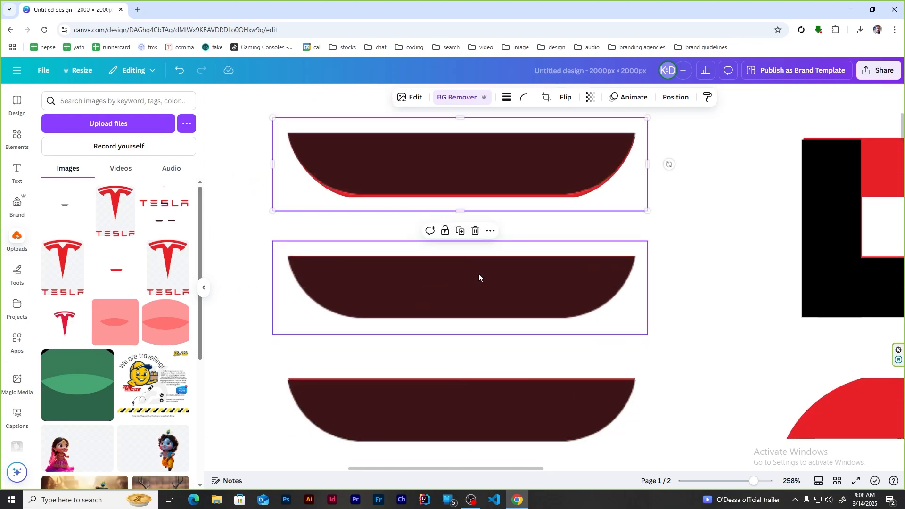
pyautogui.moveTo(483, 160); pyautogui.dragTo(482, 162)
pyautogui.scroll(-1, 425, 298)
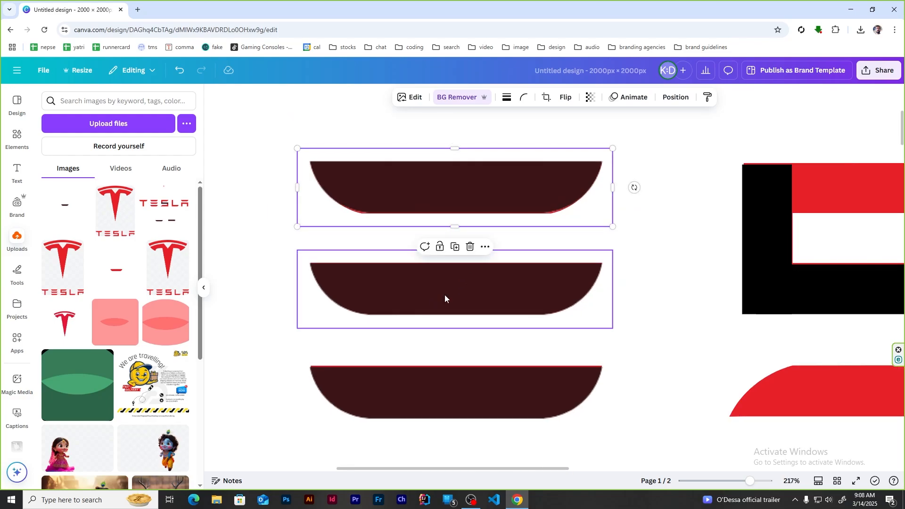
pyautogui.click(453, 294)
pyautogui.moveTo(453, 294); pyautogui.dragTo(454, 294)
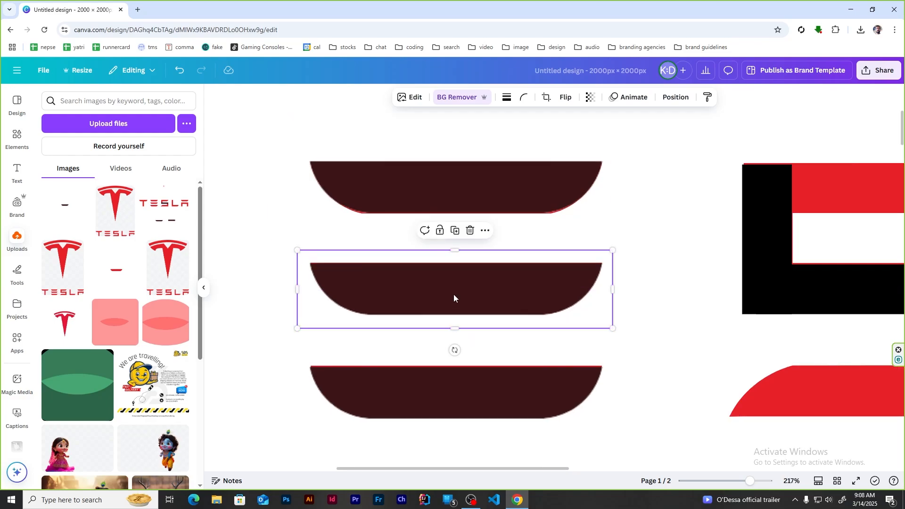
pyautogui.scroll(-6, 454, 294)
pyautogui.scroll(3, 415, 207)
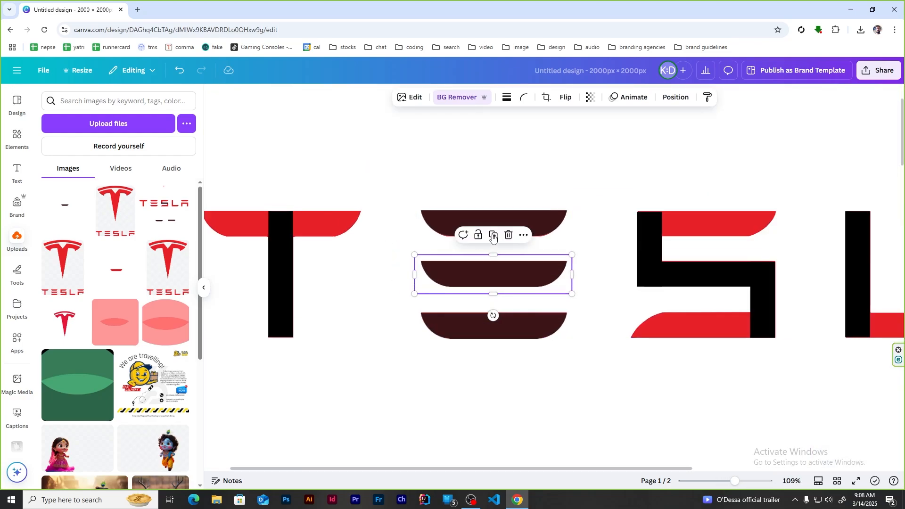
# - Copy the E's top curved bar onto the top of the T and collapse the uploads panel
pyautogui.moveTo(547, 225); pyautogui.dragTo(337, 227)
pyautogui.click(202, 287)
pyautogui.scroll(2, 207, 259)
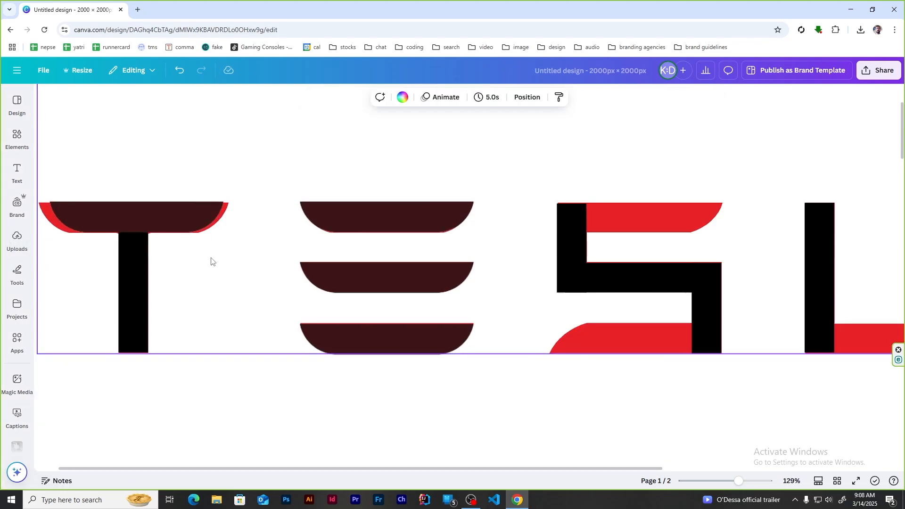
pyautogui.moveTo(430, 470); pyautogui.dragTo(409, 469)
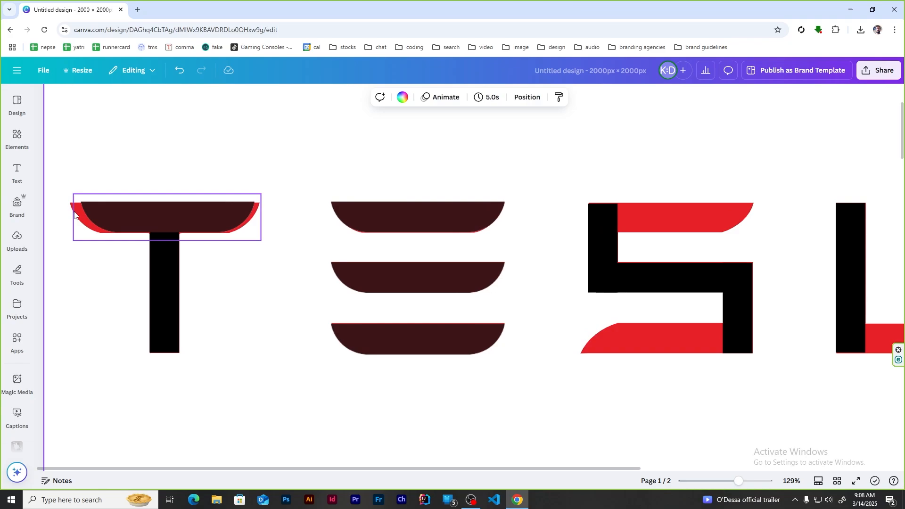
# - Align the T's curved bar with the red reference and enlarge it to span the full crossbar
pyautogui.scroll(4, 183, 209)
pyautogui.moveTo(348, 469); pyautogui.dragTo(315, 469)
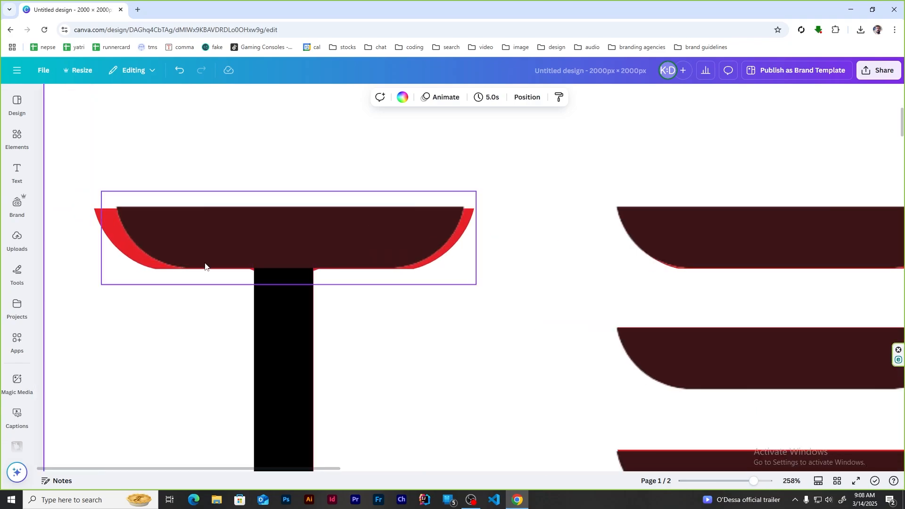
pyautogui.moveTo(281, 245); pyautogui.dragTo(263, 244)
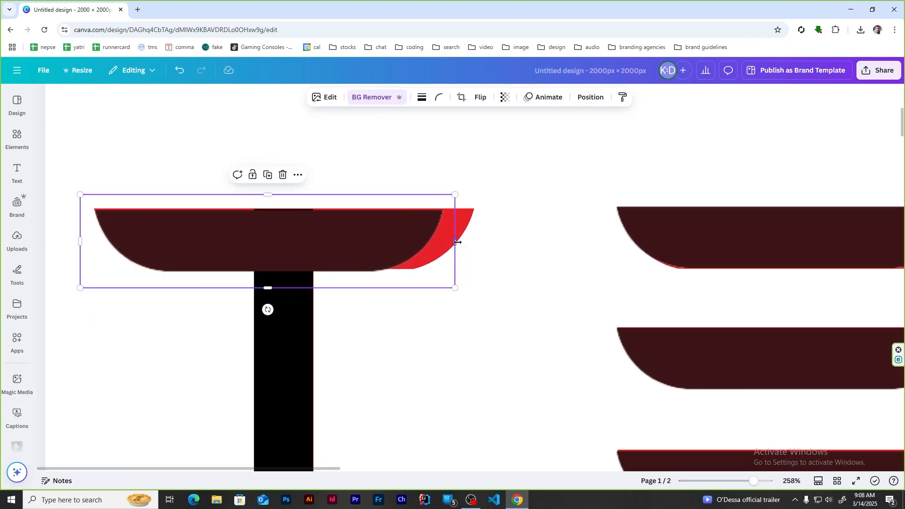
pyautogui.moveTo(458, 242); pyautogui.dragTo(481, 241)
pyautogui.moveTo(481, 288); pyautogui.dragTo(514, 292)
pyautogui.moveTo(344, 251); pyautogui.dragTo(345, 251)
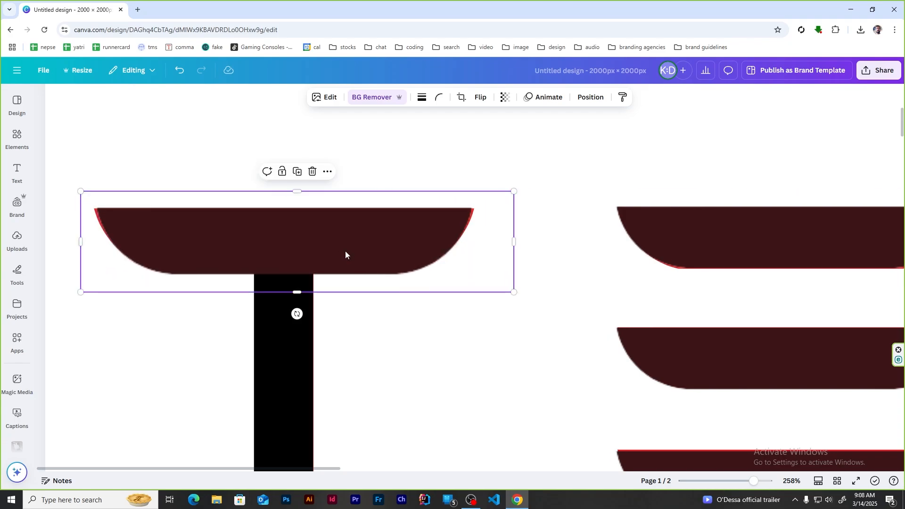
# - Copy the curved bar onto the top of the S and the foot of the L
pyautogui.scroll(-3, 345, 251)
pyautogui.click(294, 433)
pyautogui.scroll(-2, 295, 432)
pyautogui.scroll(-2, 365, 424)
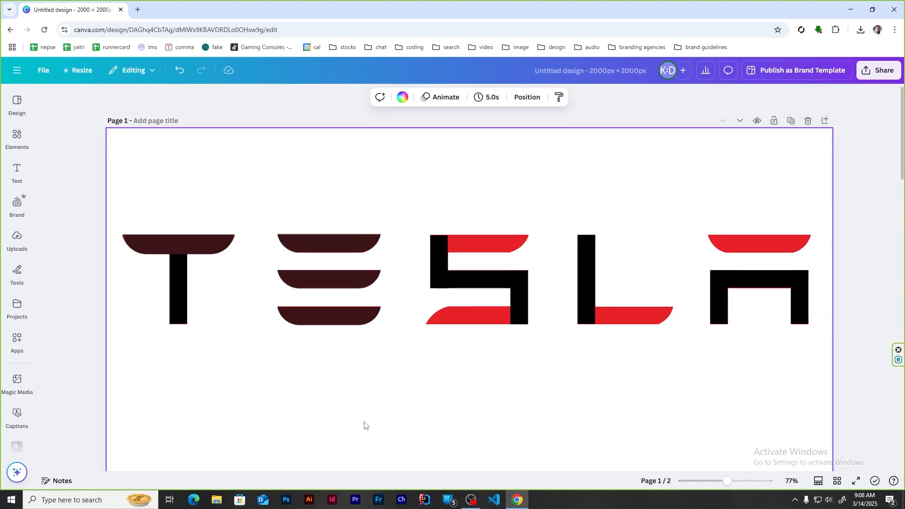
pyautogui.scroll(2, 480, 276)
pyautogui.scroll(2, 404, 264)
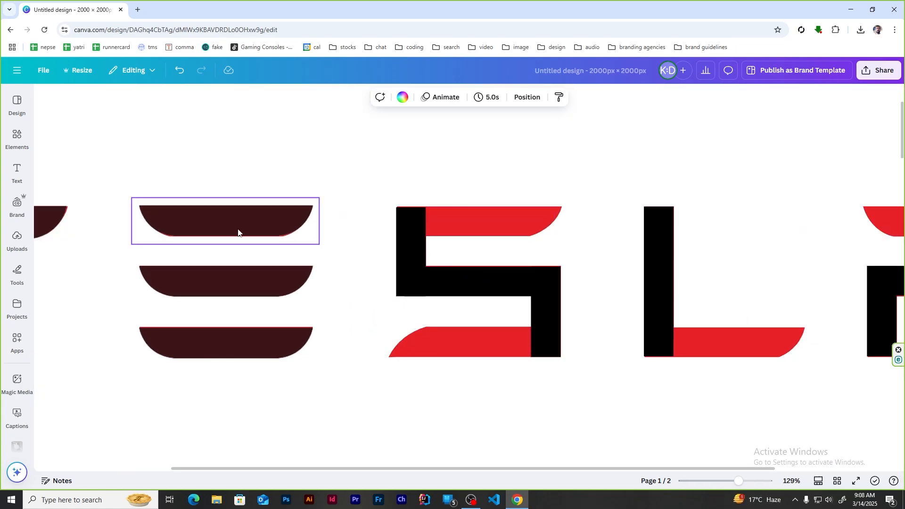
pyautogui.moveTo(239, 232); pyautogui.dragTo(714, 338)
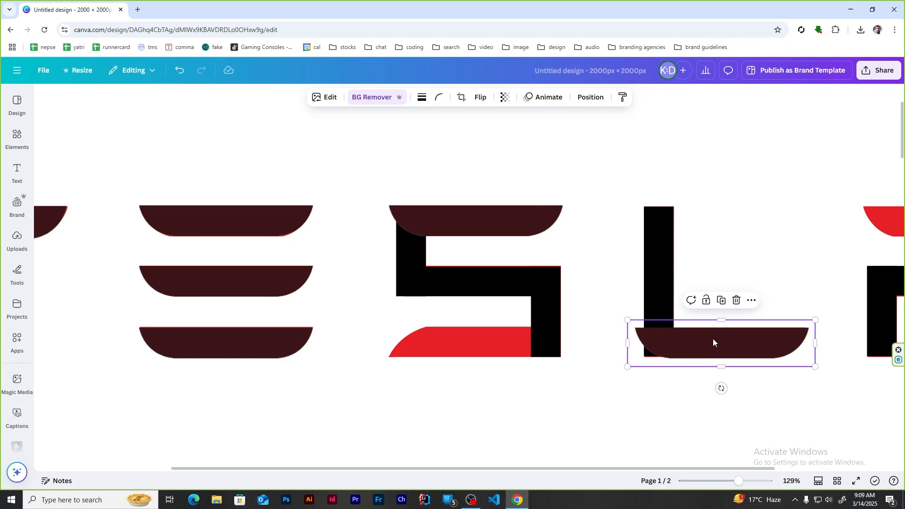
# - Copy the curved bar onto the A's top and the S's base, flipping the copy at the S's base vertically
pyautogui.scroll(-4, 713, 338)
pyautogui.scroll(-3, 616, 330)
pyautogui.scroll(3, 759, 289)
pyautogui.moveTo(674, 355); pyautogui.dragTo(495, 346)
pyautogui.press('Escape')
pyautogui.click(480, 97)
pyautogui.click(485, 140)
pyautogui.click(632, 368)
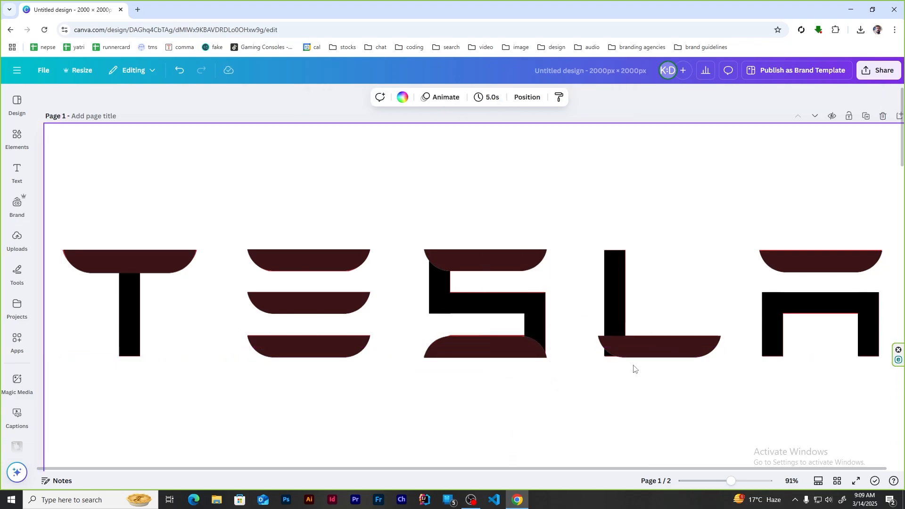
# - Fine-adjust the S's top and bottom curved bars, nudging the bottom one up to match the reference
pyautogui.keyDown('ctrl'); pyautogui.scroll(-5, 453, 307); pyautogui.keyUp('ctrl')
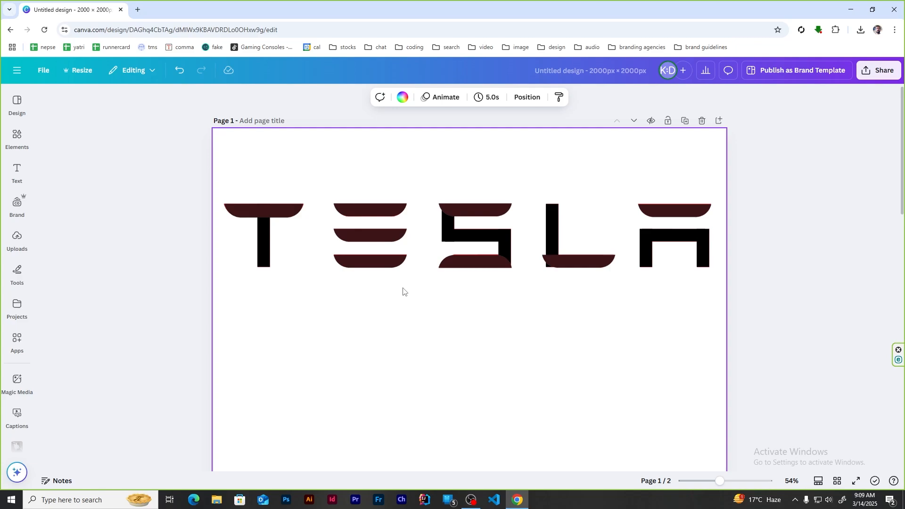
pyautogui.keyDown('ctrl'); pyautogui.scroll(10, 473, 234); pyautogui.keyUp('ctrl')
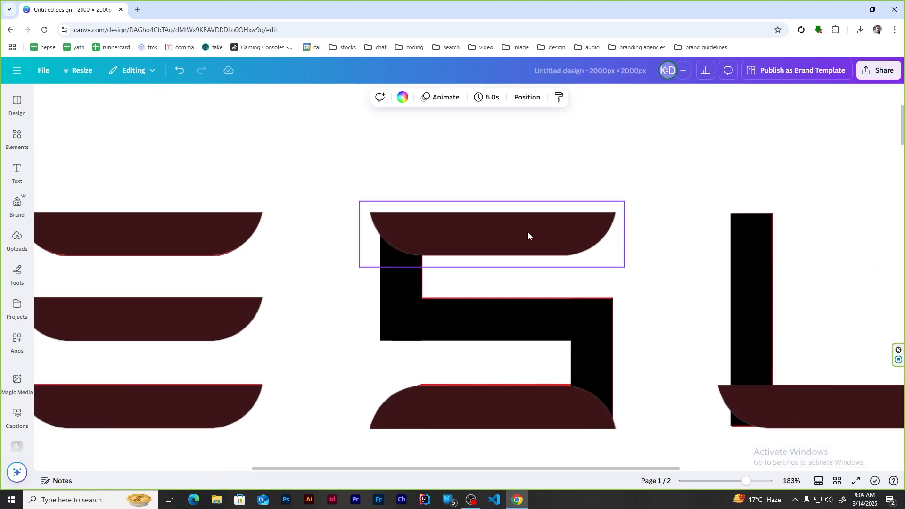
pyautogui.moveTo(527, 232); pyautogui.dragTo(527, 233)
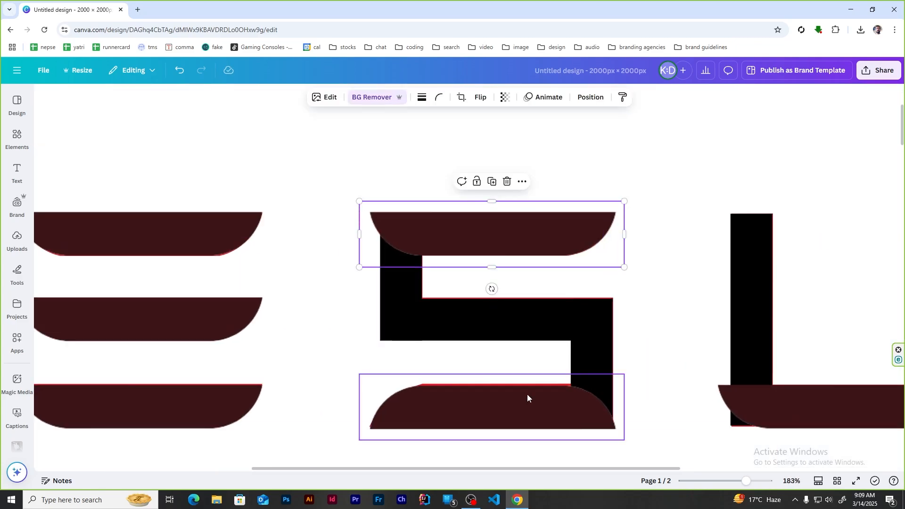
pyautogui.moveTo(527, 396); pyautogui.dragTo(525, 396)
pyautogui.press('Up')
pyautogui.press('Up')
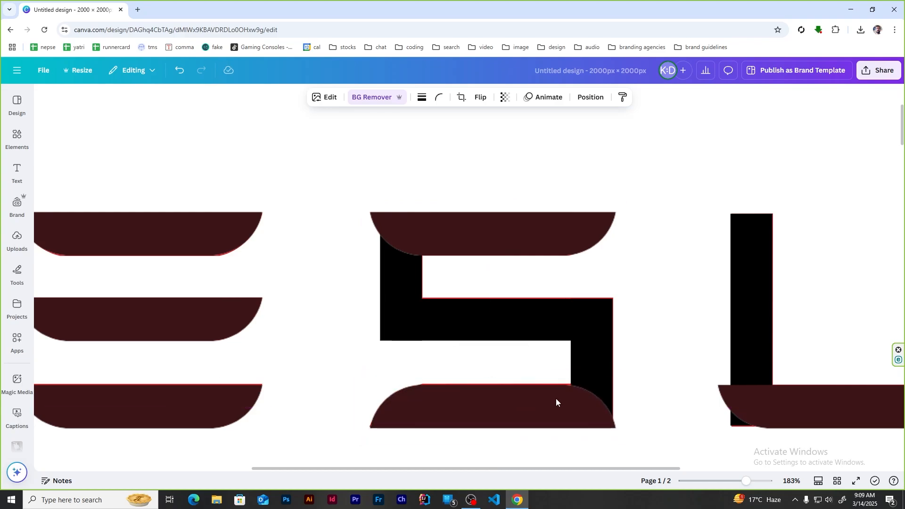
pyautogui.keyDown('ctrl'); pyautogui.scroll(-2, 407, 332); pyautogui.keyUp('ctrl')
pyautogui.keyDown('ctrl'); pyautogui.scroll(-4, 406, 332); pyautogui.keyUp('ctrl')
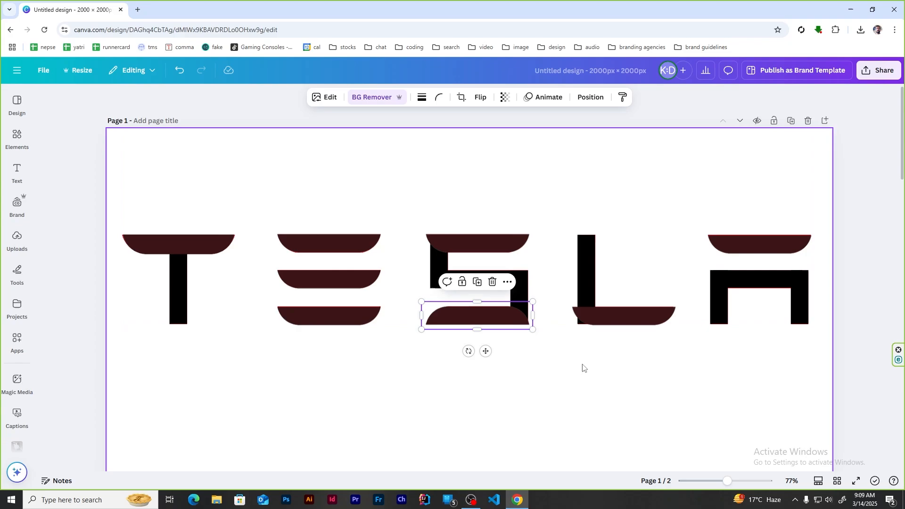
# - Cut the red reference logo from behind the traced letters and move the whole wordmark lower on the page
pyautogui.keyDown('ctrl'); pyautogui.scroll(3, 587, 369); pyautogui.keyUp('ctrl')
pyautogui.keyDown('ctrl'); pyautogui.scroll(-5, 378, 377); pyautogui.keyUp('ctrl')
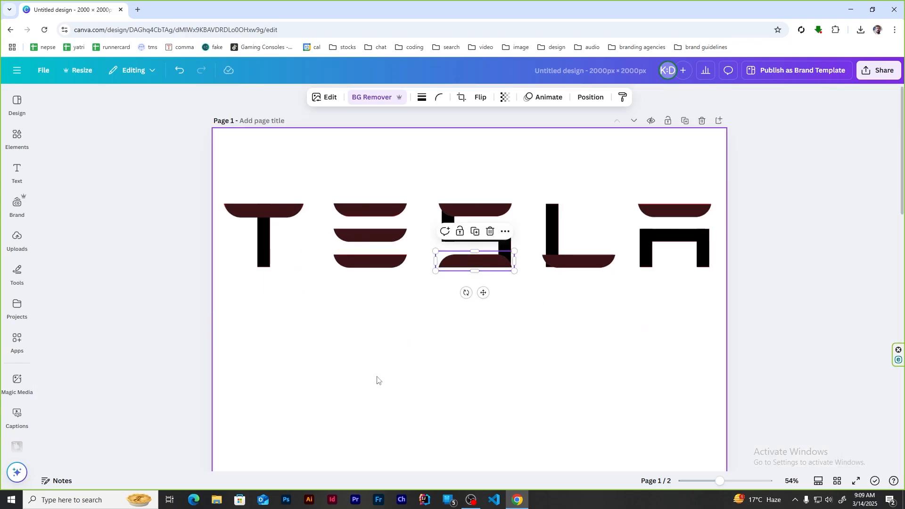
pyautogui.click(438, 173)
pyautogui.moveTo(438, 173); pyautogui.dragTo(437, 354)
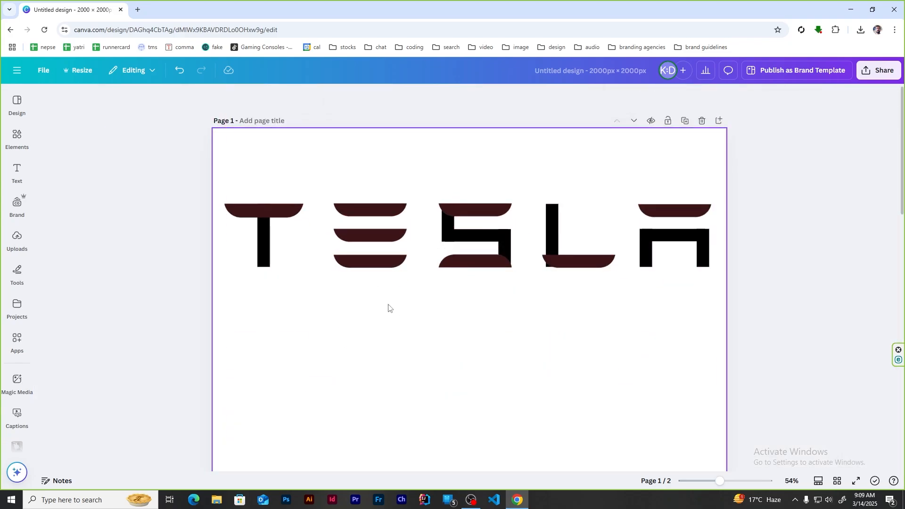
pyautogui.moveTo(212, 177); pyautogui.dragTo(721, 307)
pyautogui.moveTo(631, 218); pyautogui.dragTo(628, 299)
pyautogui.click(600, 212)
pyautogui.keyDown('ctrl'); pyautogui.scroll(5, 600, 212); pyautogui.keyUp('ctrl')
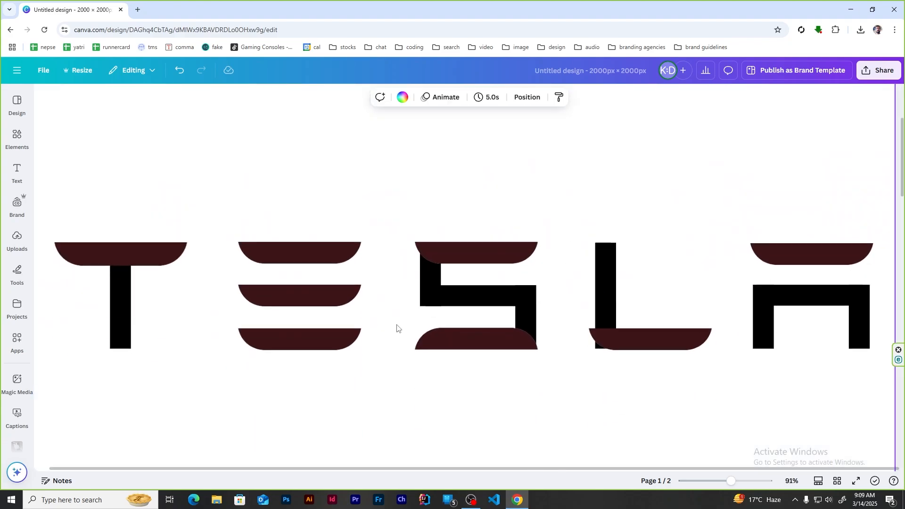
# - Add a square shape near the S, narrow it to an upright rectangle and recolour it white
pyautogui.click(16, 139)
pyautogui.moveTo(59, 182); pyautogui.dragTo(519, 325)
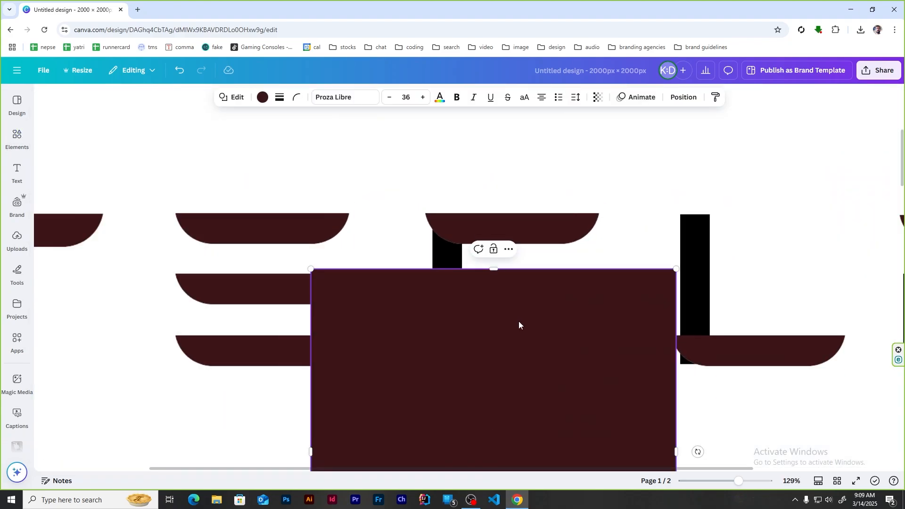
pyautogui.moveTo(326, 321); pyautogui.dragTo(370, 210)
pyautogui.moveTo(366, 340); pyautogui.dragTo(517, 330)
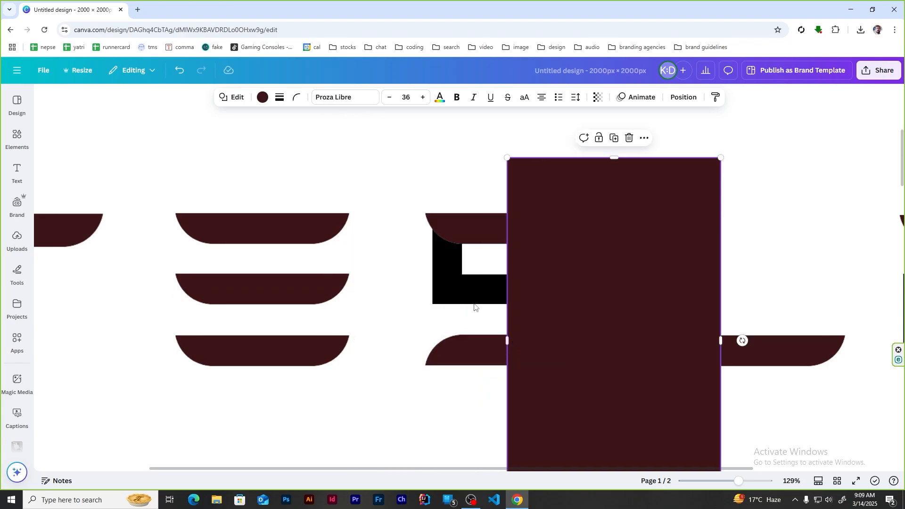
pyautogui.click(263, 97)
pyautogui.click(153, 172)
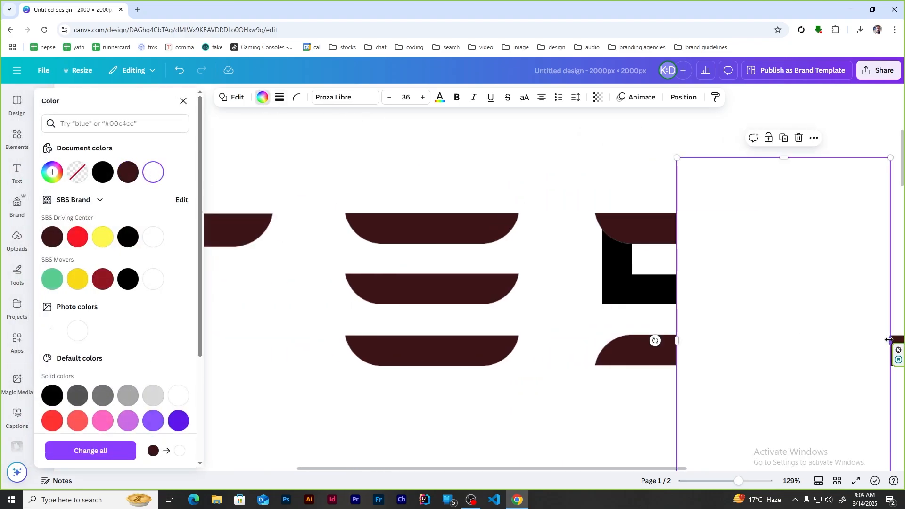
# - Shrink the white rectangle and use it to mask the overhang of the S's top bar beyond its upper-left corner
pyautogui.moveTo(889, 339); pyautogui.dragTo(730, 340)
pyautogui.moveTo(703, 155); pyautogui.dragTo(704, 379)
pyautogui.moveTo(705, 426); pyautogui.dragTo(581, 213)
pyautogui.click(564, 404)
pyautogui.scroll(-2, 564, 404)
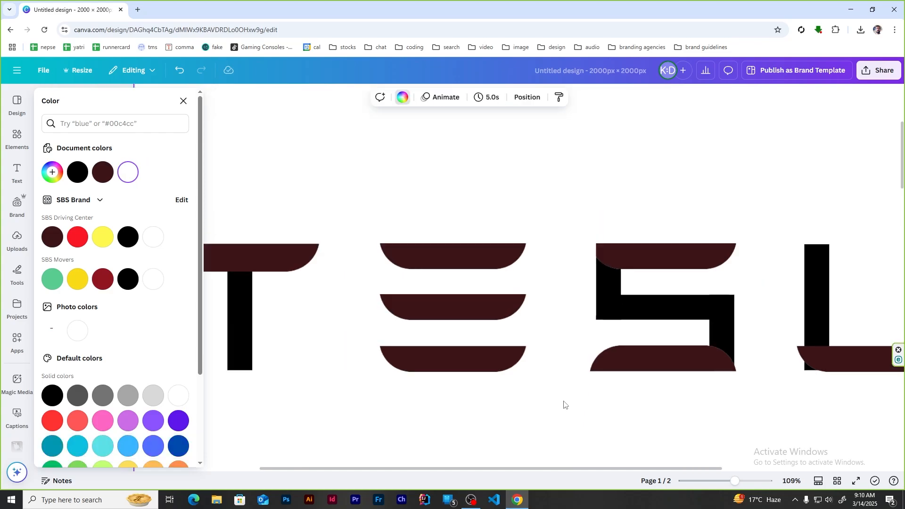
# - Copy the white mask over the overhangs at the S's lower-right corner and the L's lower-left corner
pyautogui.moveTo(563, 262); pyautogui.dragTo(746, 376)
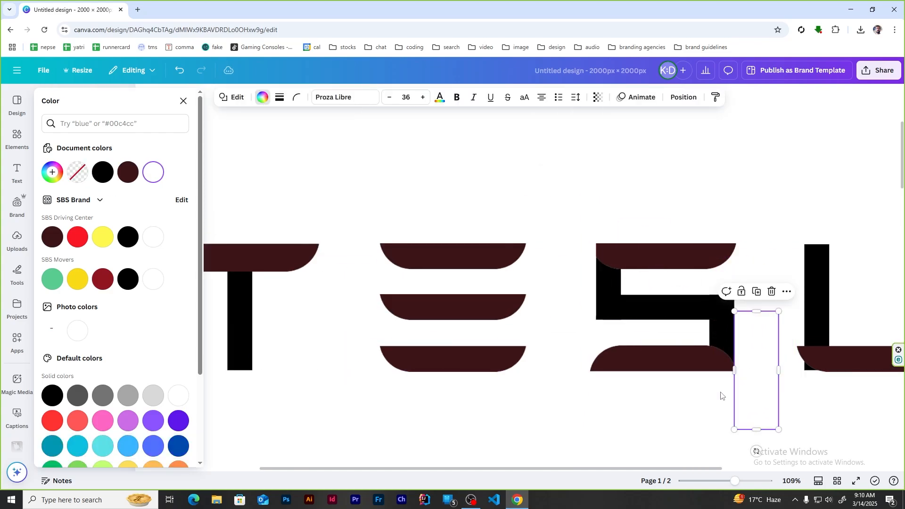
pyautogui.click(649, 439)
pyautogui.hscroll(5, 564, 400)
pyautogui.scroll(2, 545, 358)
pyautogui.moveTo(545, 358); pyautogui.dragTo(583, 357)
pyautogui.click(721, 404)
pyautogui.scroll(-2, 568, 371)
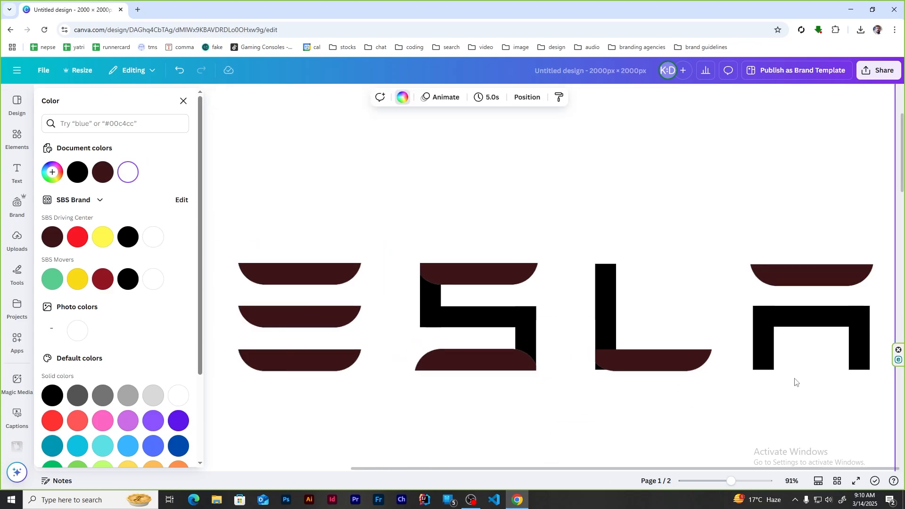
# - Inspect the masked corners of the S and L and how the curved bars meet the black strokes
pyautogui.scroll(-2, 796, 383)
pyautogui.scroll(2, 419, 364)
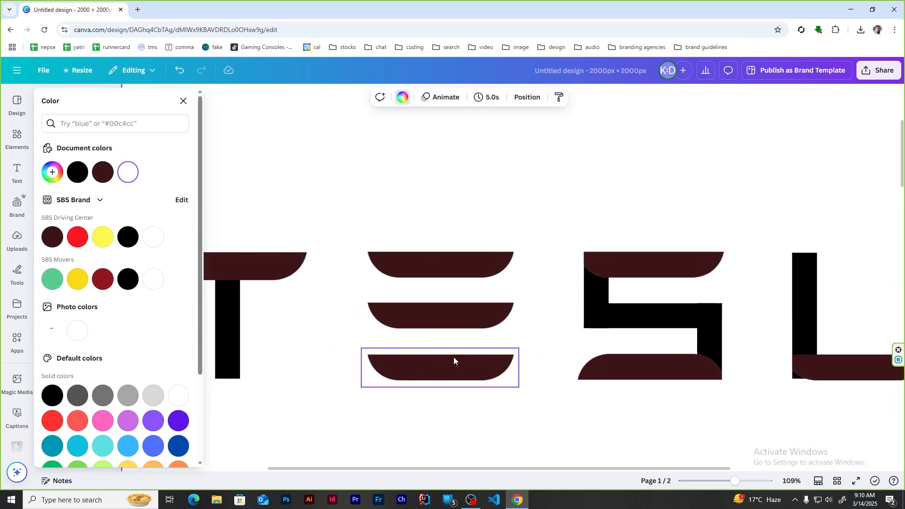
pyautogui.scroll(-1, 709, 314)
pyautogui.scroll(4, 709, 313)
pyautogui.click(518, 377)
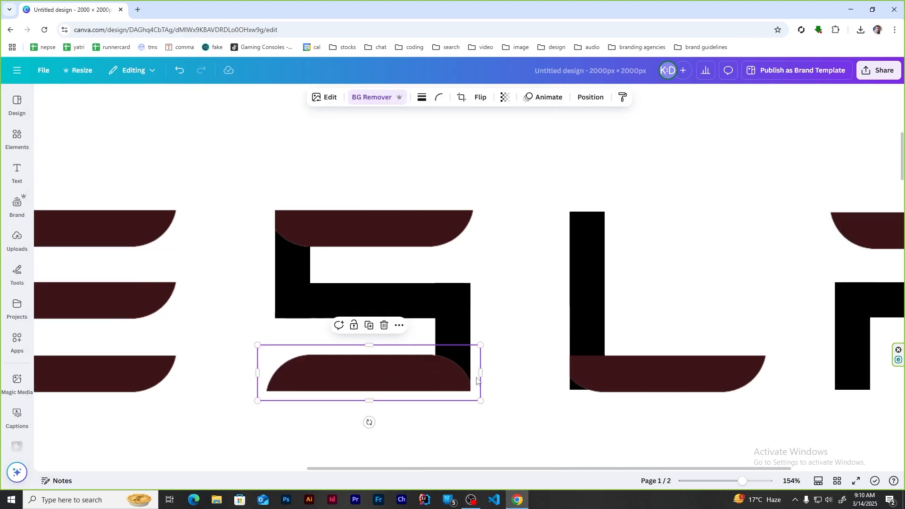
pyautogui.click(510, 103)
pyautogui.click(362, 208)
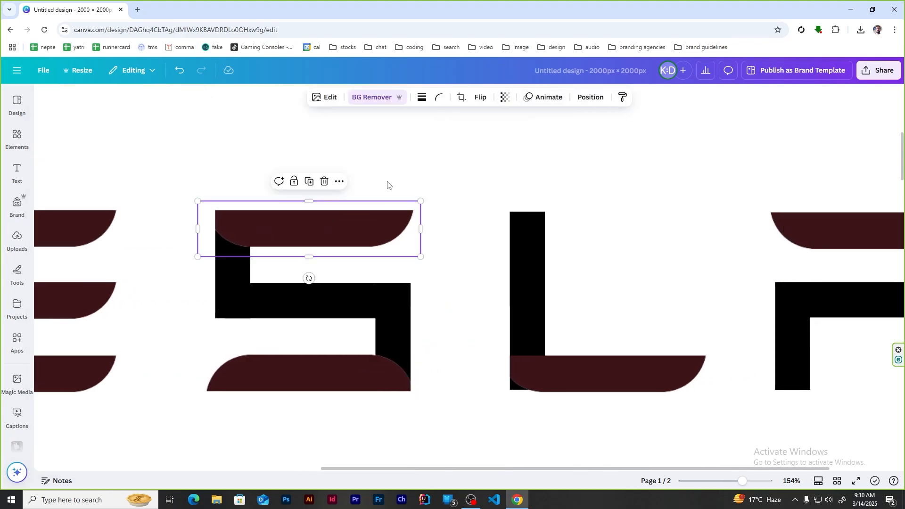
pyautogui.click(512, 191)
# - Lay a copy of the L's stem, rotated -90°, along the L's foot behind the curved bar
pyautogui.scroll(3, 554, 393)
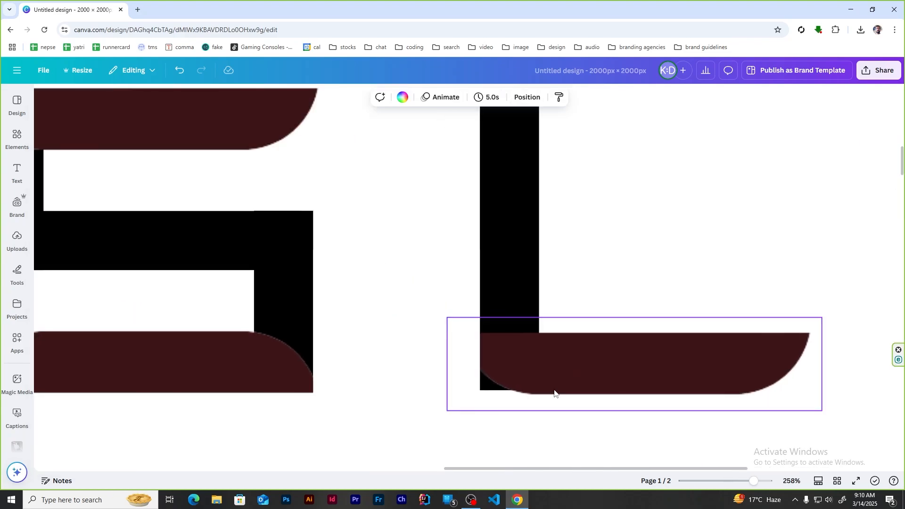
pyautogui.scroll(-1, 391, 389)
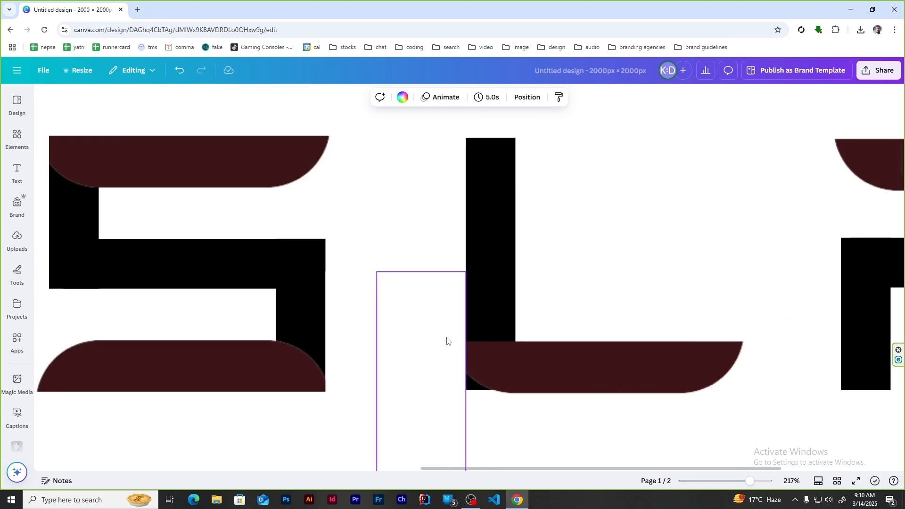
pyautogui.moveTo(494, 261); pyautogui.dragTo(603, 160)
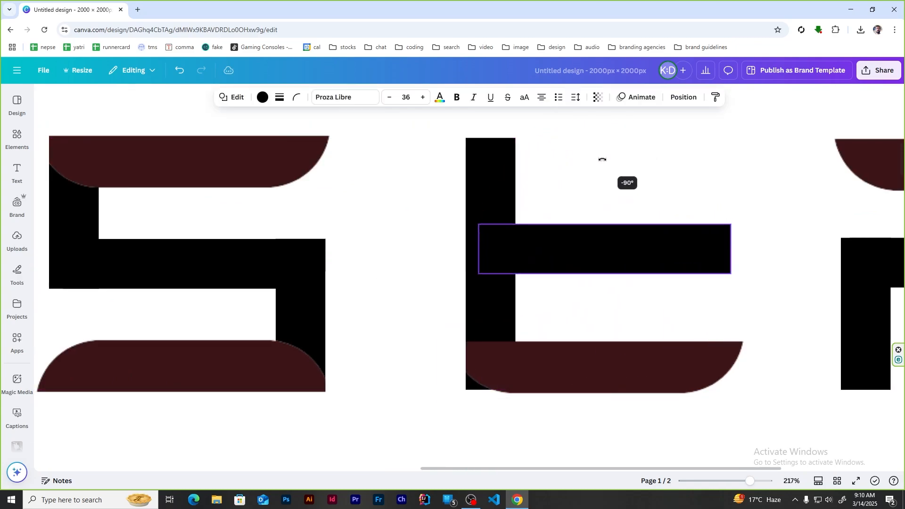
pyautogui.moveTo(590, 254); pyautogui.dragTo(572, 369)
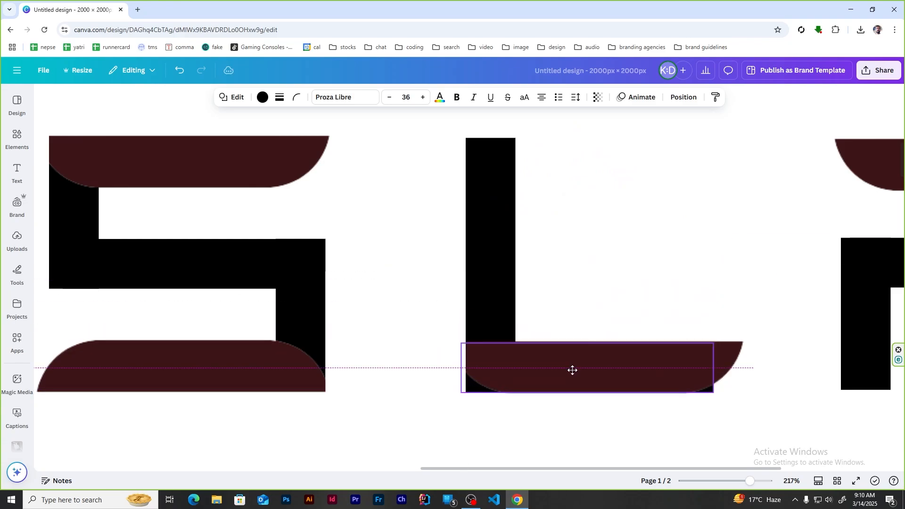
pyautogui.click(566, 377)
pyautogui.click(511, 427)
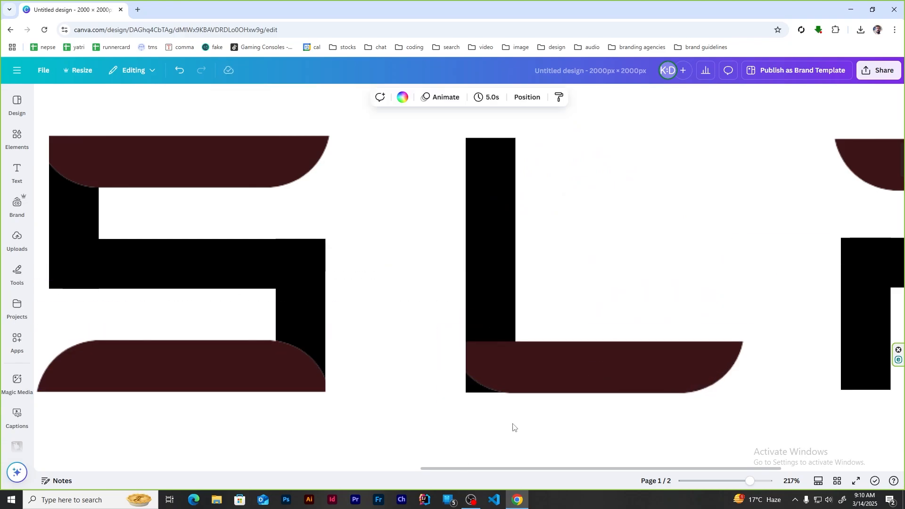
# - Try to shift the L's curved foot bar, and undo the recent moves around the L's foot
pyautogui.scroll(3, 512, 427)
pyautogui.click(443, 371)
pyautogui.moveTo(434, 373); pyautogui.dragTo(406, 429)
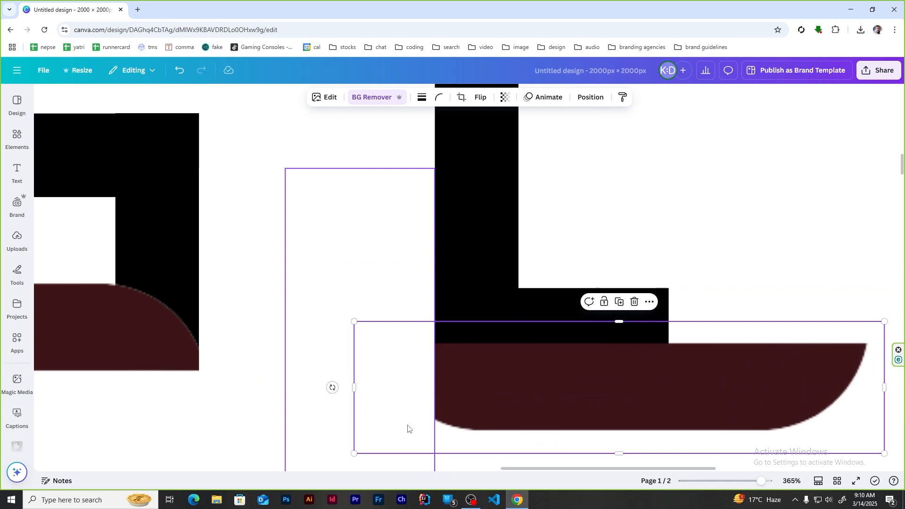
pyautogui.hotkey('ctrl', 'z')
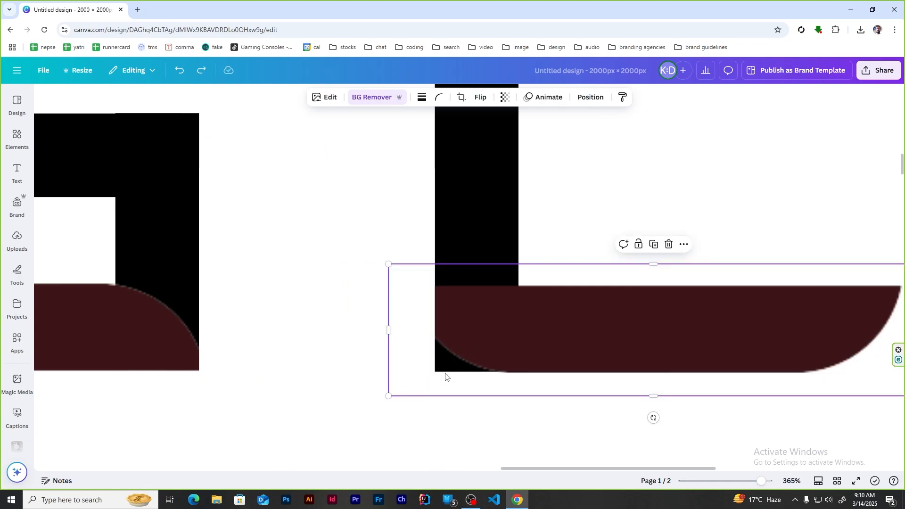
pyautogui.moveTo(447, 374); pyautogui.dragTo(580, 330)
pyautogui.hotkey('ctrl', 'z')
pyautogui.hotkey('ctrl', 'z')
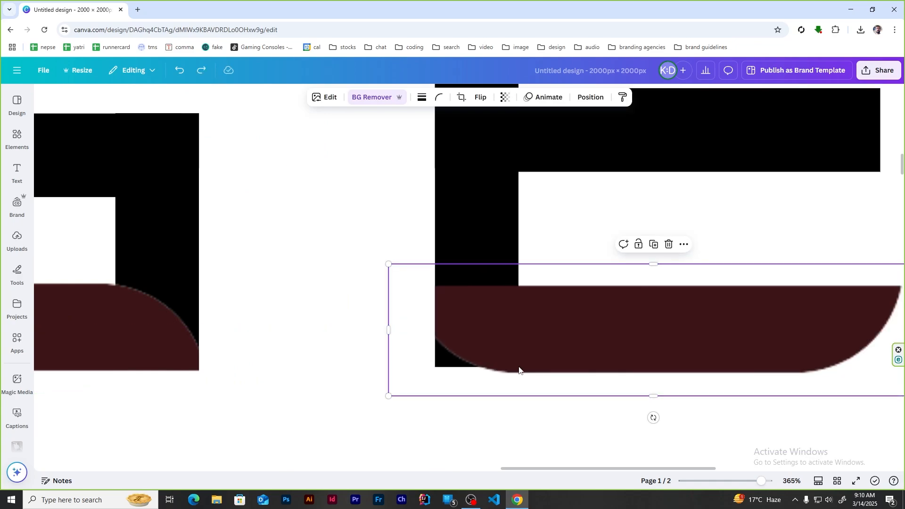
# - Fit the horizontal black bar over the L's foot in front of the curved bar, shortened to leave the rounded end exposed
pyautogui.scroll(-3, 520, 370)
pyautogui.moveTo(607, 273); pyautogui.dragTo(564, 353)
pyautogui.rightClick(587, 417)
pyautogui.moveTo(652, 326)
pyautogui.click(758, 345)
pyautogui.moveTo(714, 351); pyautogui.dragTo(635, 350)
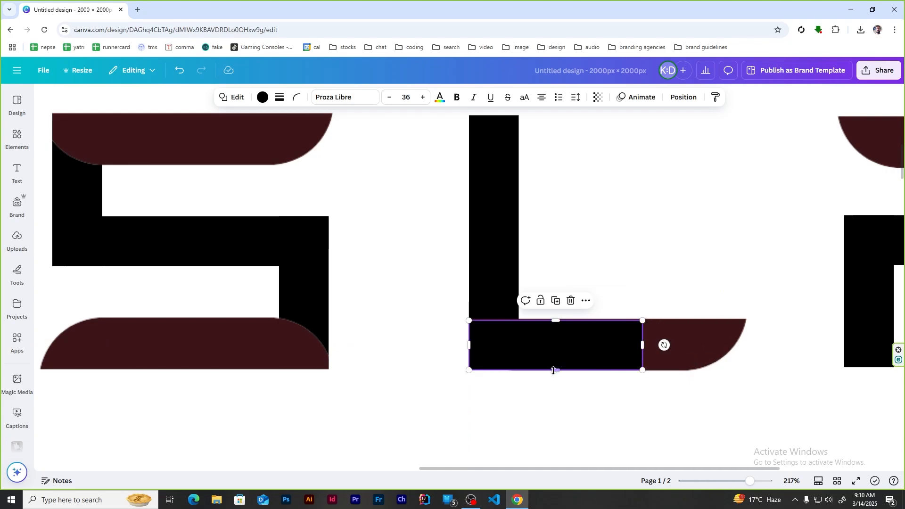
pyautogui.moveTo(554, 371)
pyautogui.mouseDown()
pyautogui.moveTo(563, 360)
pyautogui.moveTo(560, 371)
pyautogui.mouseUp()
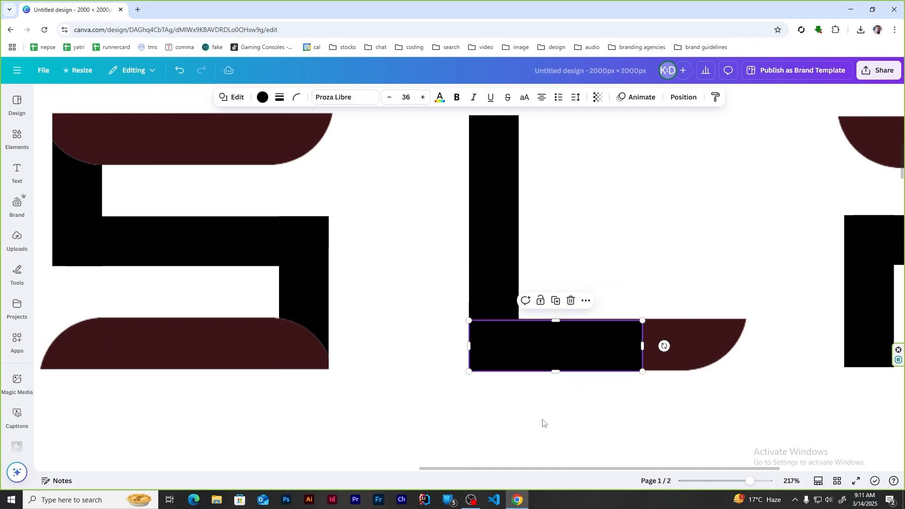
pyautogui.scroll(5, 557, 386)
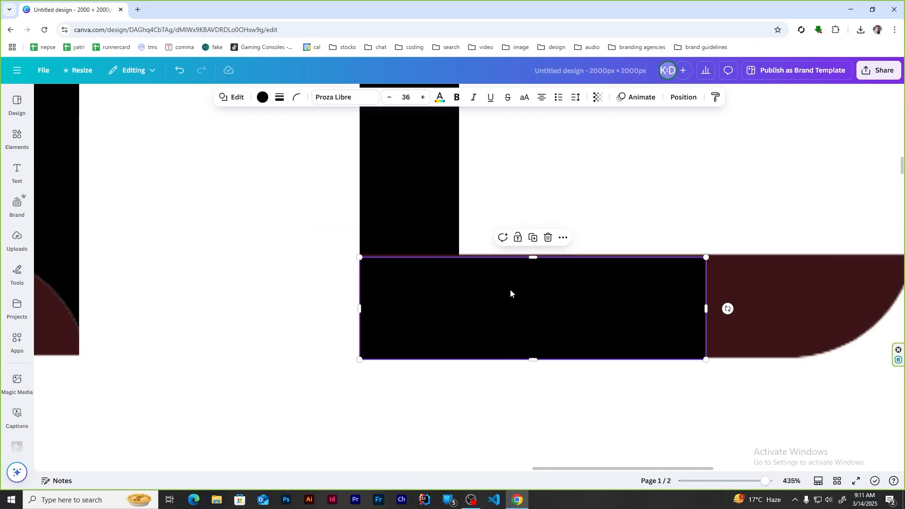
pyautogui.click(598, 431)
# - Paste the red reference logo and move it above the traced wordmark for comparison
pyautogui.scroll(-10, 595, 448)
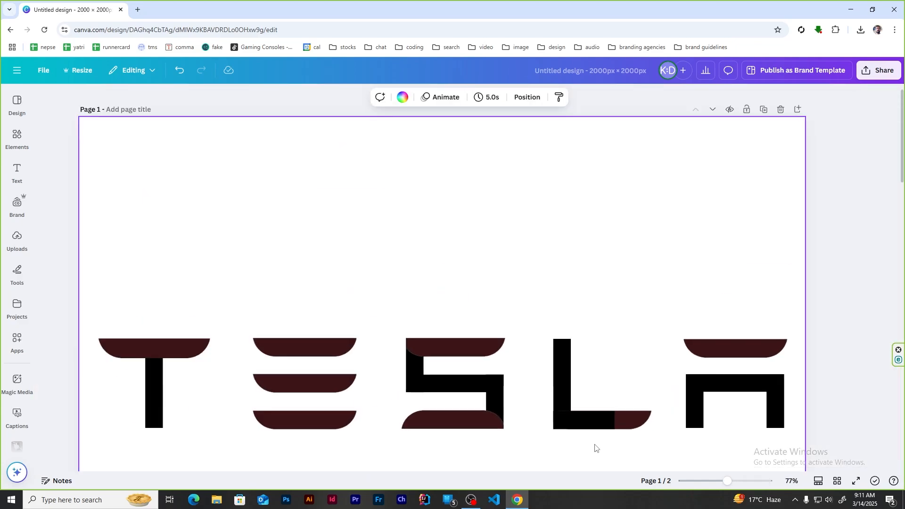
pyautogui.scroll(-2, 327, 396)
pyautogui.scroll(-8, 328, 396)
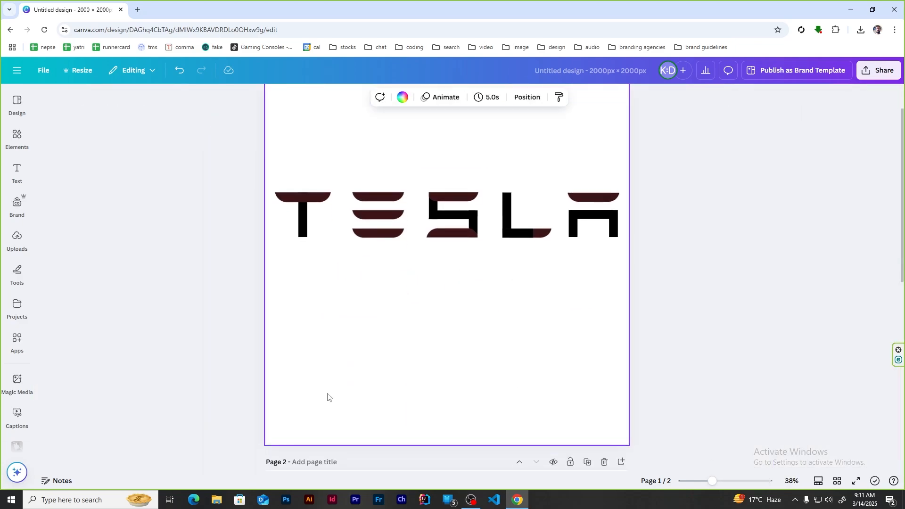
pyautogui.scroll(6, 356, 392)
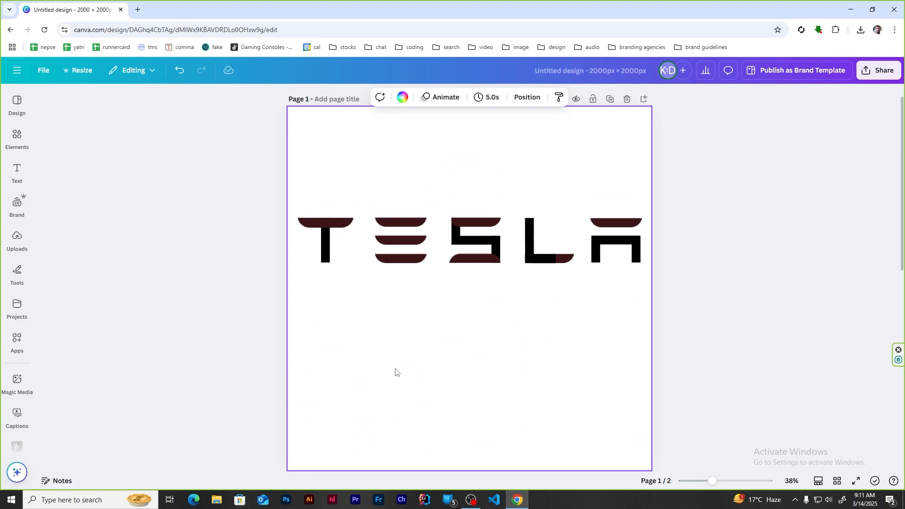
pyautogui.hotkey('ctrl', 'v')
pyautogui.moveTo(467, 246); pyautogui.dragTo(468, 3)
pyautogui.click(472, 376)
# - Move the traced wordmark further down the page and delete the pasted red reference
pyautogui.moveTo(299, 235); pyautogui.dragTo(742, 321)
pyautogui.moveTo(618, 245); pyautogui.dragTo(617, 318)
pyautogui.click(428, 174)
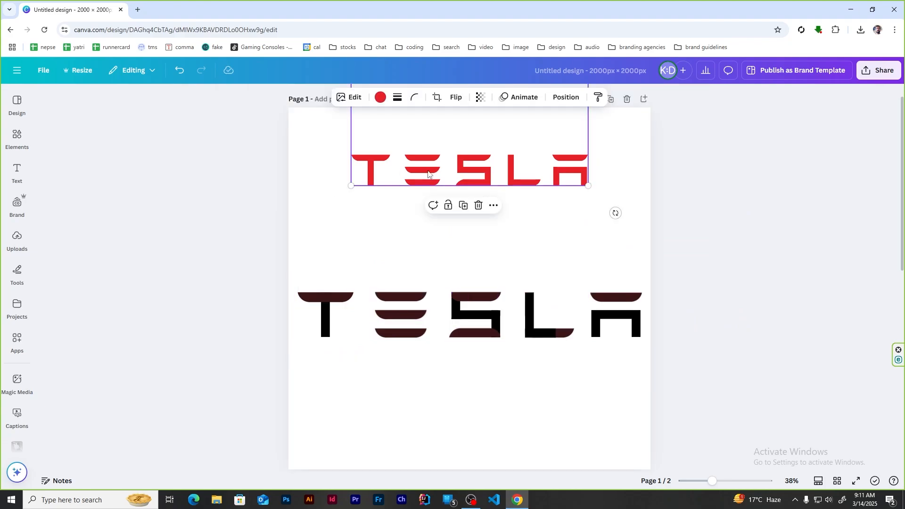
pyautogui.press('Delete')
# - Download only Page 1 as a PNG
pyautogui.click(44, 70)
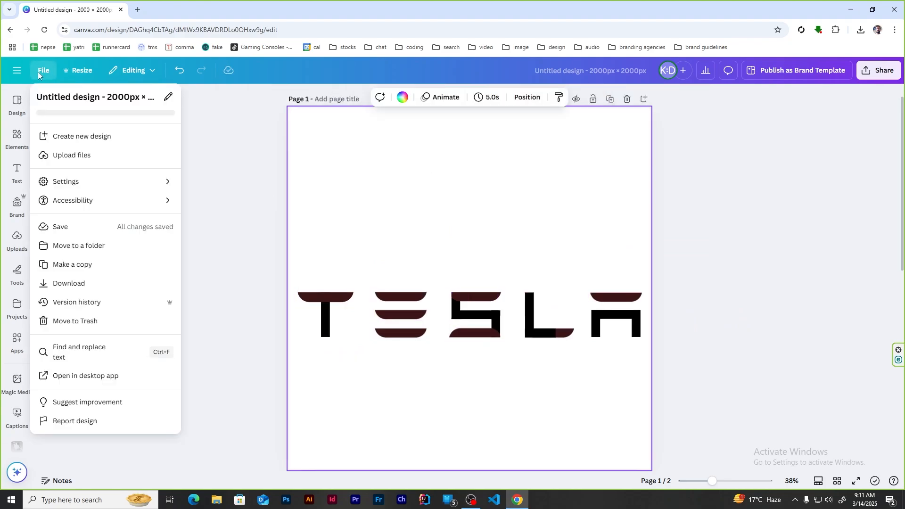
pyautogui.click(108, 283)
pyautogui.click(853, 263)
pyautogui.click(739, 331)
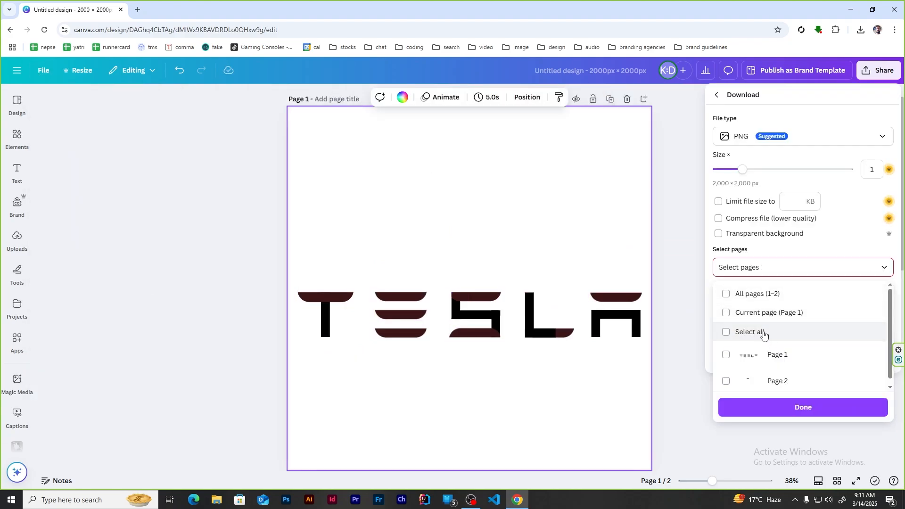
pyautogui.click(777, 353)
pyautogui.click(808, 408)
pyautogui.click(806, 316)
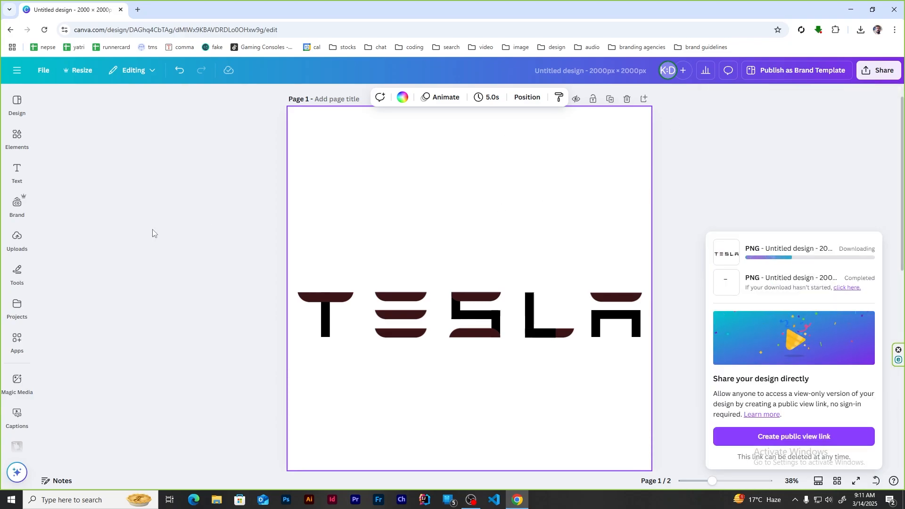
# - Delete the traced wordmark from page 1 and set the page background to the dark maroon document color
pyautogui.moveTo(194, 172); pyautogui.dragTo(732, 417)
pyautogui.press('Delete')
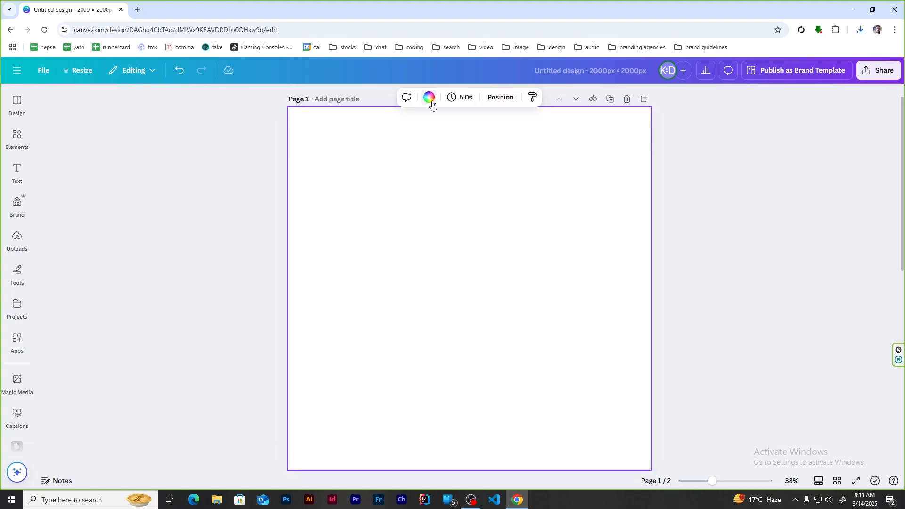
pyautogui.click(432, 104)
pyautogui.click(78, 172)
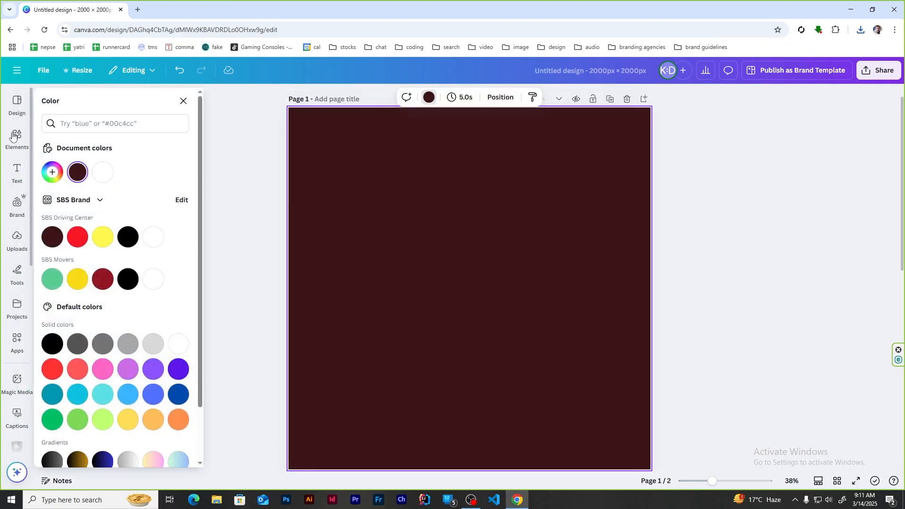
# - Upload Untitled design - 2025-03-14T091136.866.png and place it on page 1 with its background removed
pyautogui.click(17, 241)
pyautogui.click(132, 123)
pyautogui.click(143, 124)
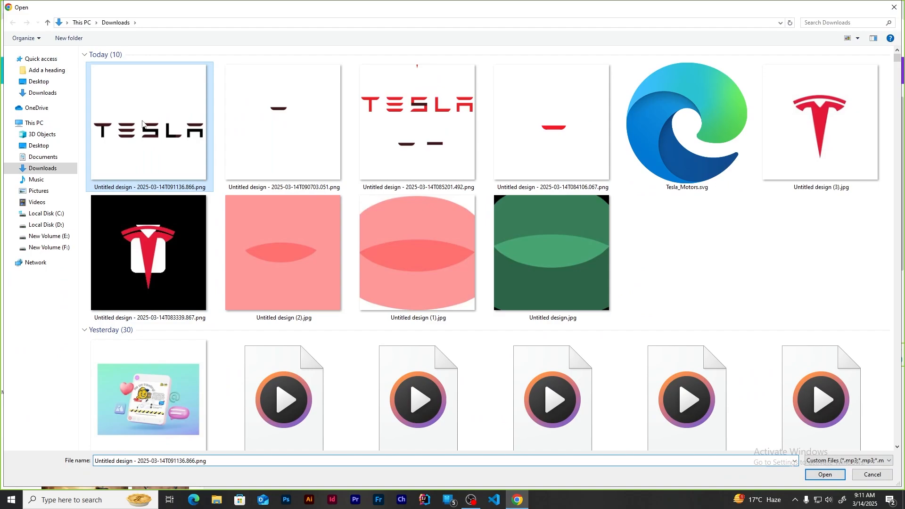
pyautogui.doubleClick(143, 124)
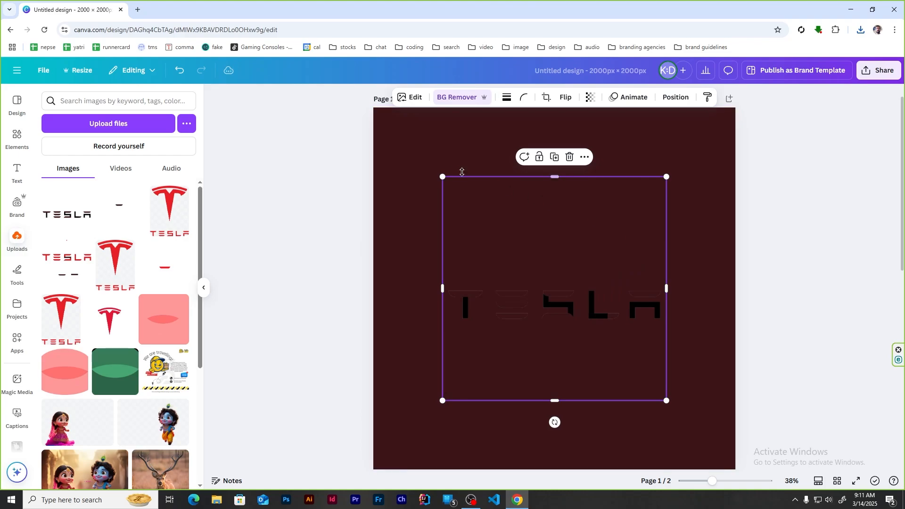
# - Paste the red reference logo and center it above the re-uploaded wordmark
pyautogui.click(392, 147)
pyautogui.hotkey('ctrl', 'v')
pyautogui.moveTo(555, 347); pyautogui.dragTo(560, 145)
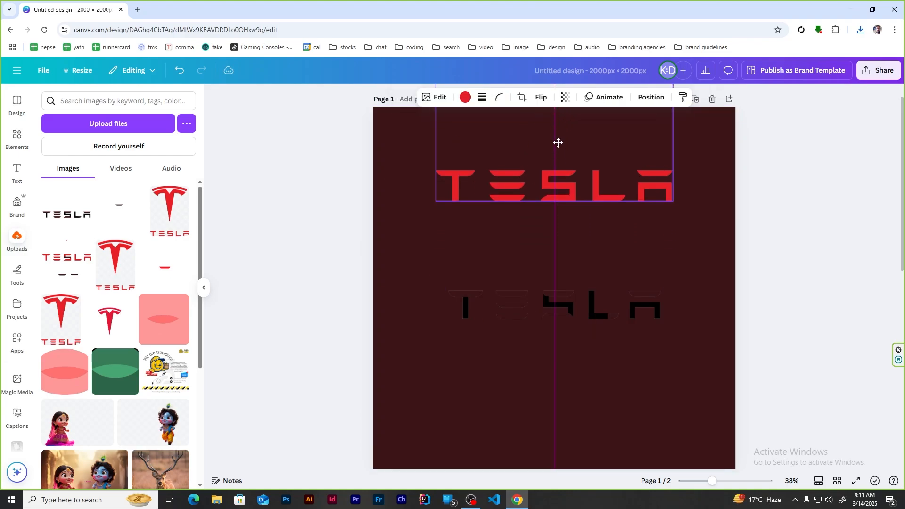
# - Move the re-uploaded wordmark down so that it sits clear below the red reference logo
pyautogui.click(626, 313)
pyautogui.moveTo(626, 314); pyautogui.dragTo(607, 368)
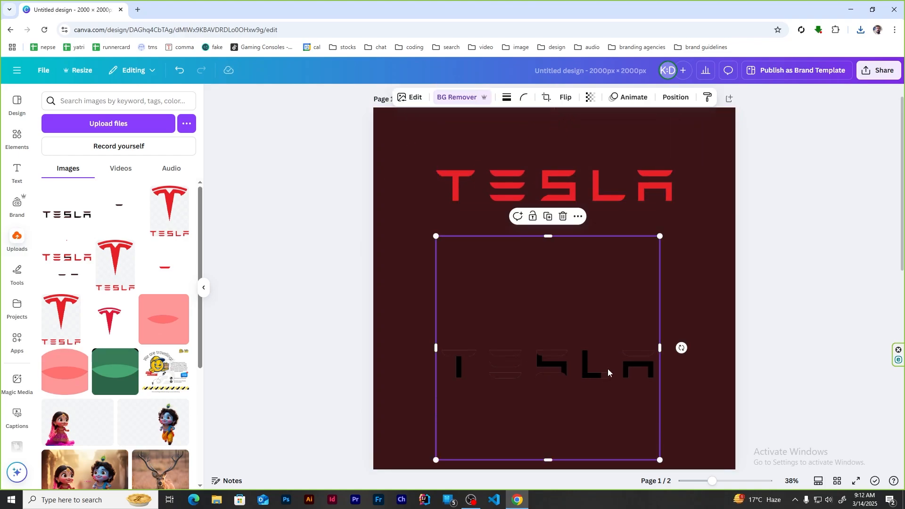
pyautogui.scroll(1, 607, 368)
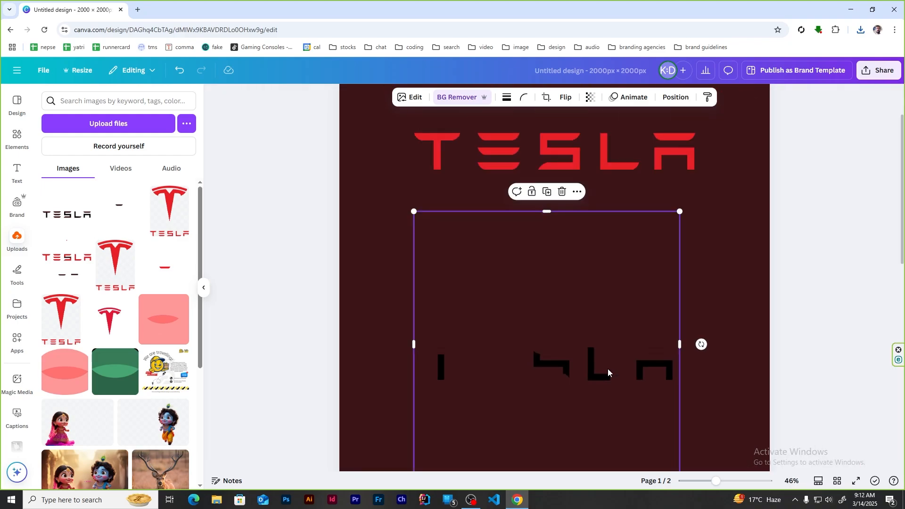
pyautogui.moveTo(530, 351); pyautogui.dragTo(538, 305)
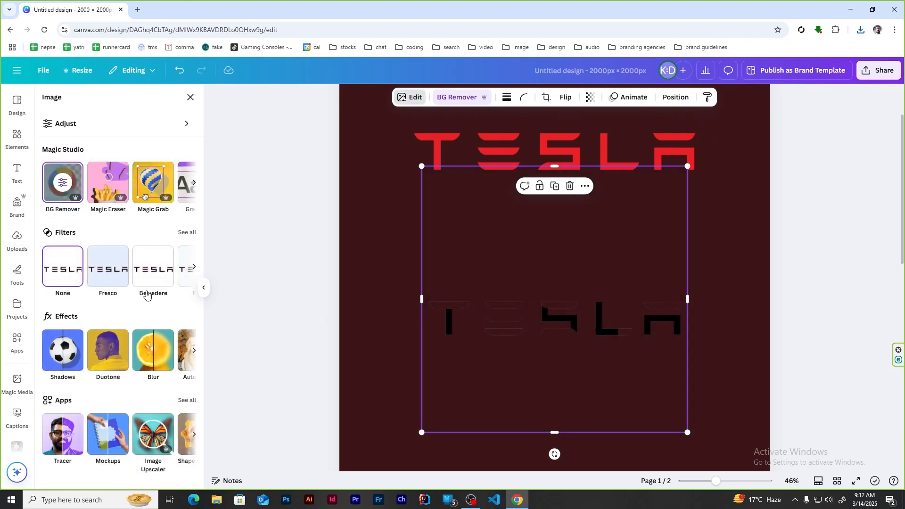
# - Apply the Sea Blue duotone to the re-uploaded wordmark, with highlights and shadows both sampled from the reference logo's red
pyautogui.click(100, 350)
pyautogui.click(164, 268)
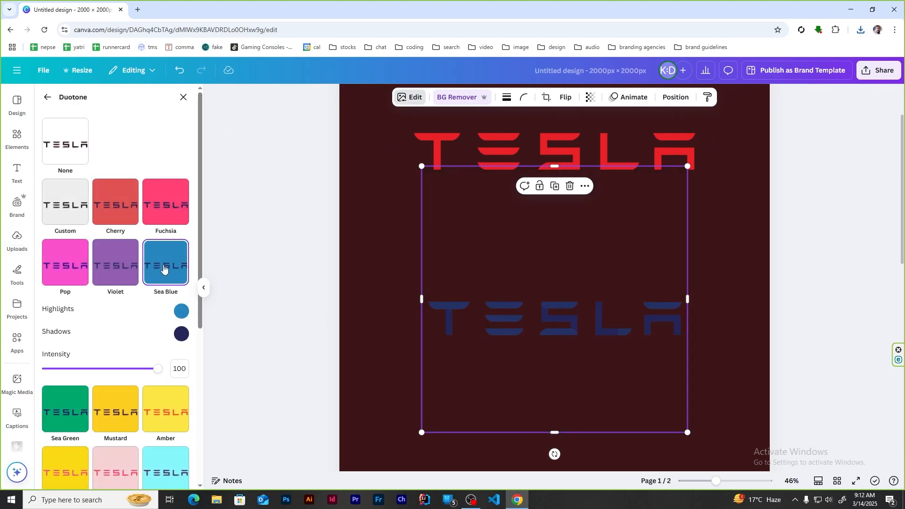
pyautogui.click(182, 312)
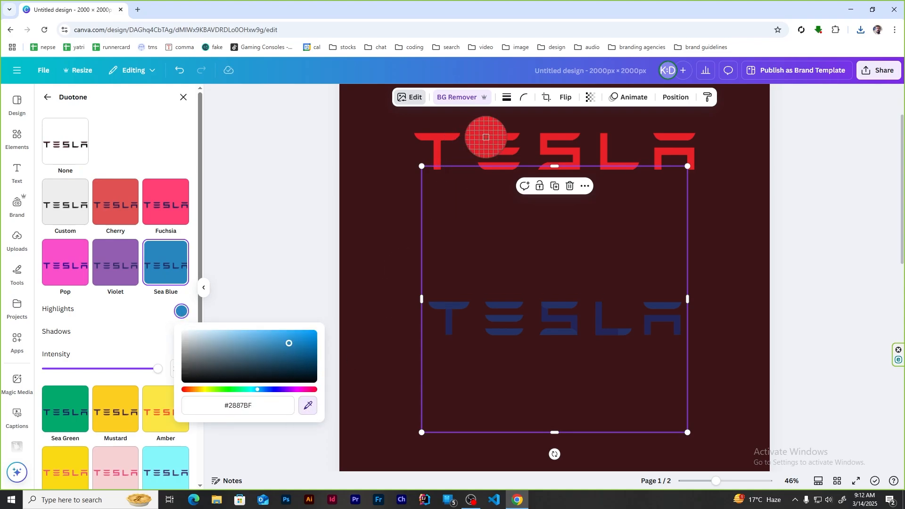
pyautogui.click(486, 137)
pyautogui.click(182, 334)
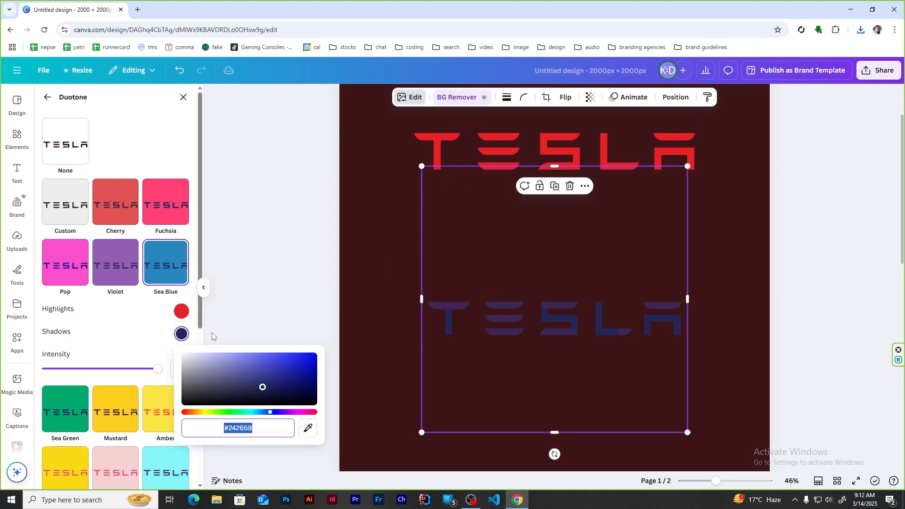
pyautogui.click(306, 429)
pyautogui.click(502, 136)
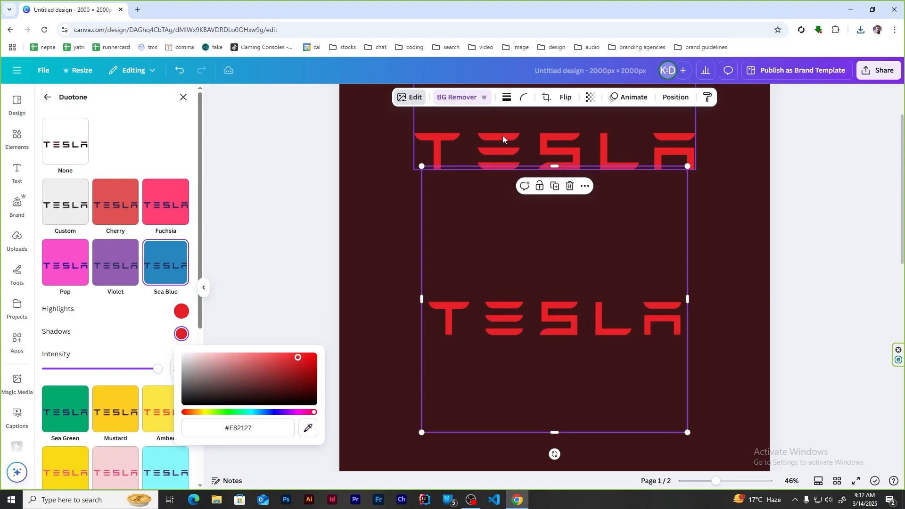
pyautogui.click(792, 265)
pyautogui.click(202, 288)
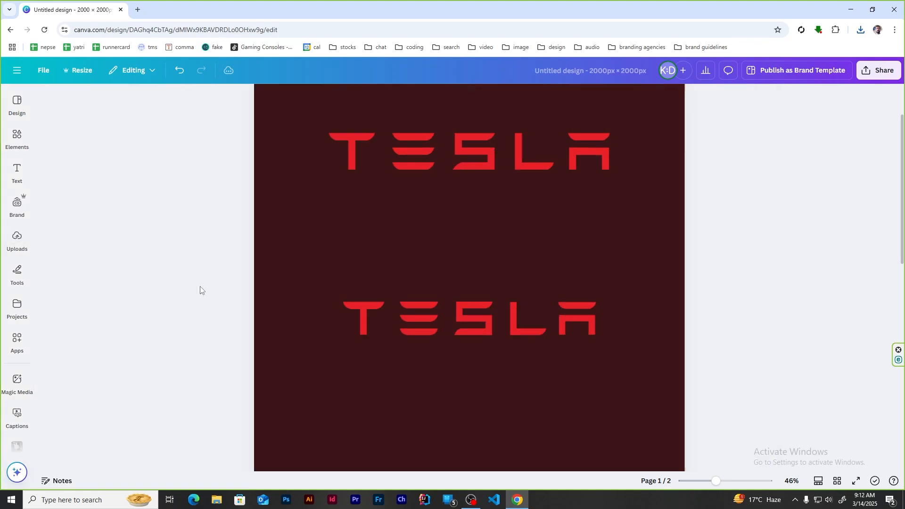
# - Crop the empty area above the recolored wordmark and center the wordmark beneath the reference logo
pyautogui.scroll(2, 192, 204)
pyautogui.moveTo(411, 353); pyautogui.dragTo(407, 340)
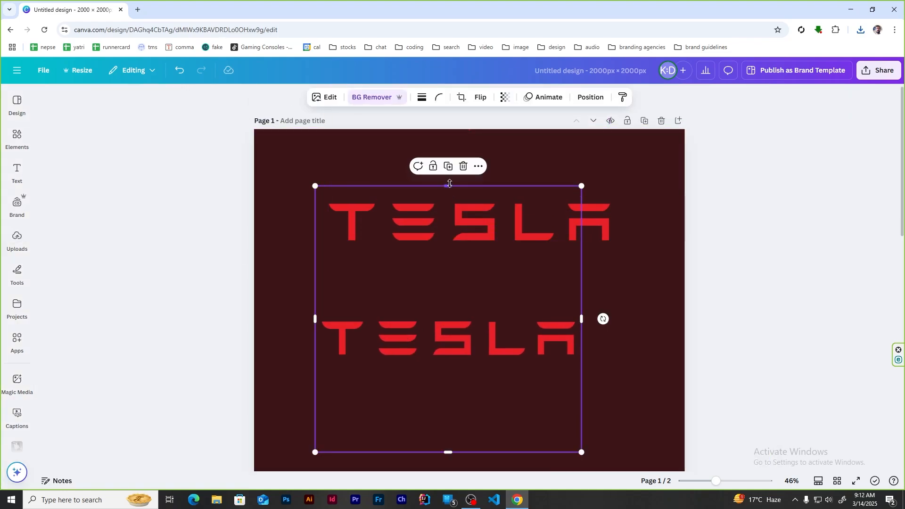
pyautogui.moveTo(448, 186); pyautogui.dragTo(449, 302)
pyautogui.moveTo(455, 353)
pyautogui.mouseDown()
pyautogui.moveTo(469, 299)
pyautogui.moveTo(479, 352)
pyautogui.moveTo(472, 355)
pyautogui.mouseUp()
pyautogui.moveTo(589, 342); pyautogui.dragTo(577, 343)
pyautogui.click(761, 295)
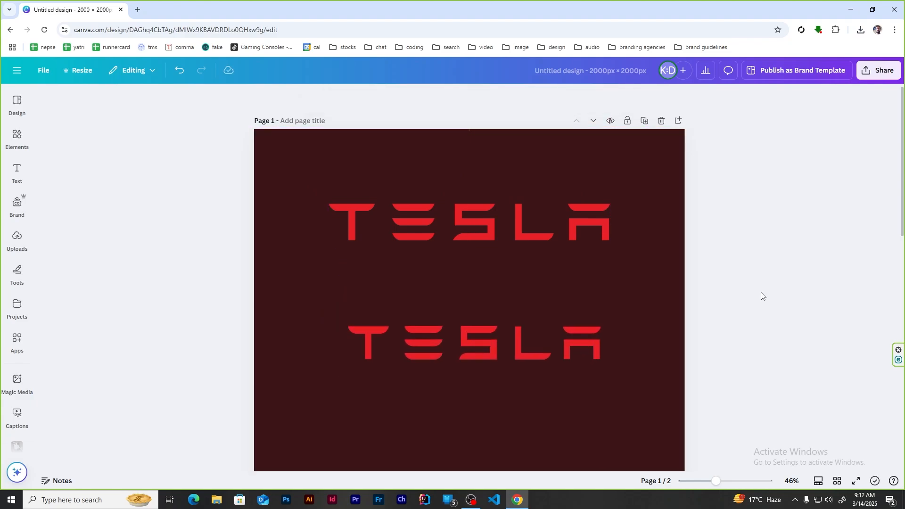
pyautogui.moveTo(544, 346); pyautogui.dragTo(539, 347)
pyautogui.click(697, 298)
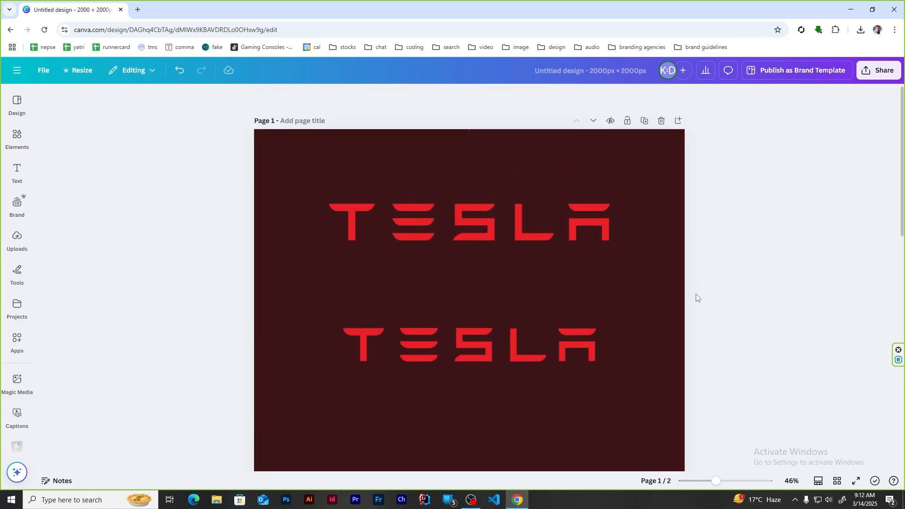
# - Set the page 1 background to white
pyautogui.click(638, 146)
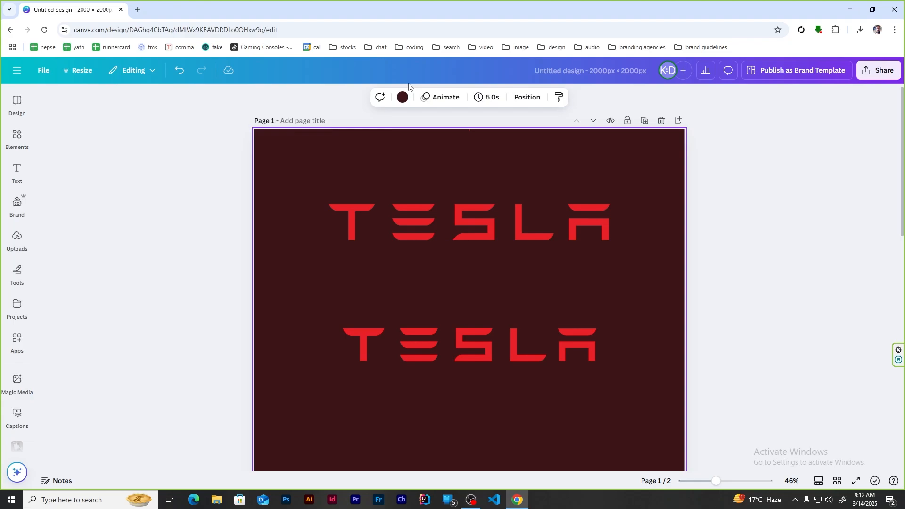
pyautogui.click(402, 97)
pyautogui.click(129, 176)
pyautogui.click(815, 222)
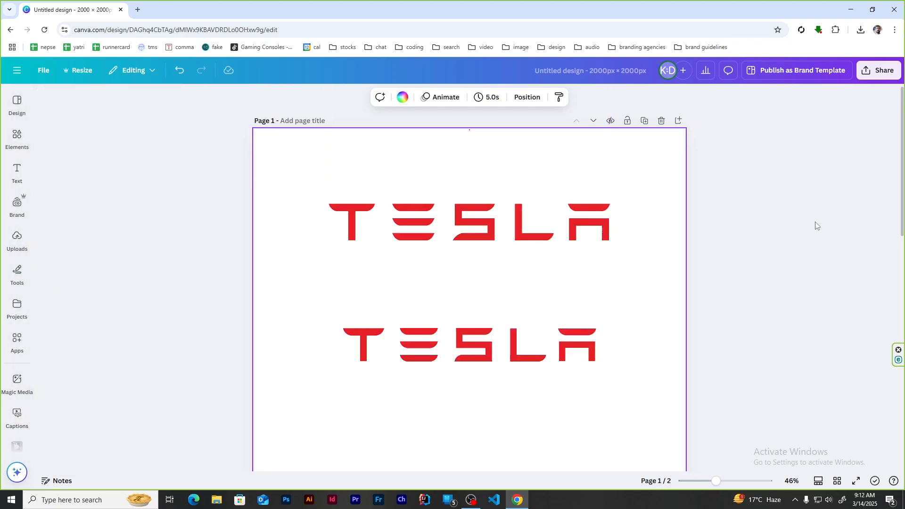
pyautogui.scroll(-1, 815, 222)
pyautogui.scroll(1, 815, 223)
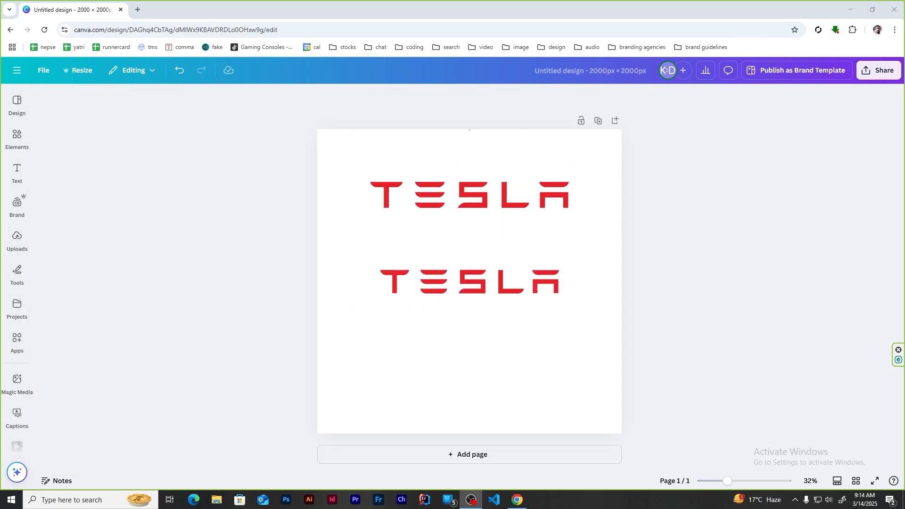
# - Add a second page and paste the red Tesla T emblem in its middle
pyautogui.click(471, 464)
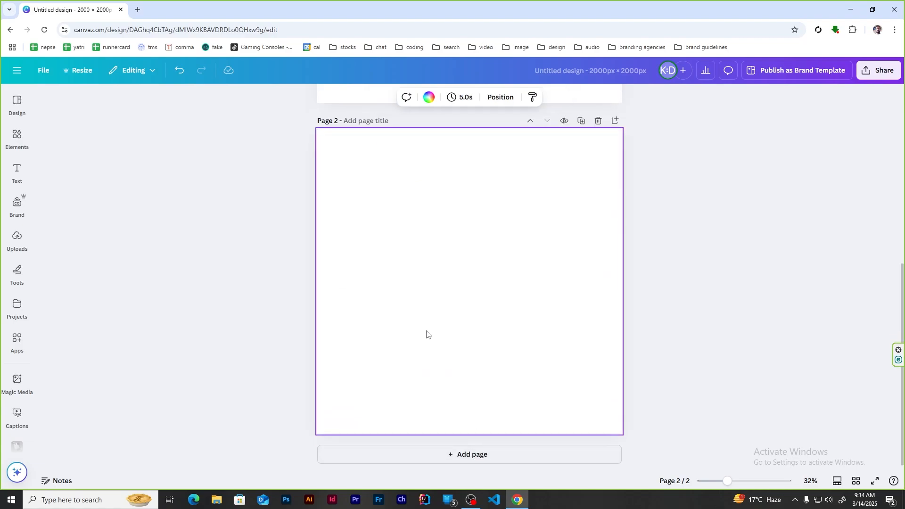
pyautogui.hotkey('ctrl', 'v')
pyautogui.moveTo(479, 165); pyautogui.dragTo(479, 231)
pyautogui.click(675, 210)
pyautogui.scroll(2, 675, 210)
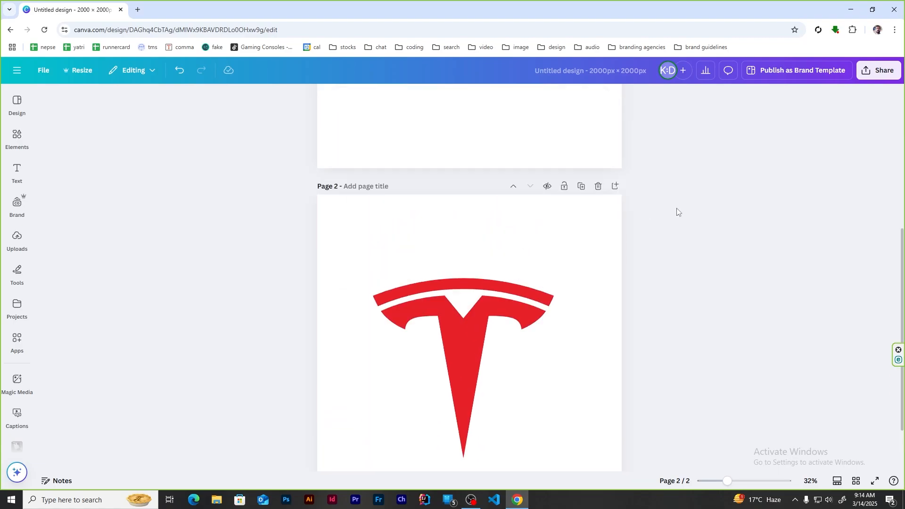
pyautogui.scroll(3, 674, 210)
pyautogui.moveTo(465, 262); pyautogui.dragTo(439, 281)
pyautogui.click(654, 184)
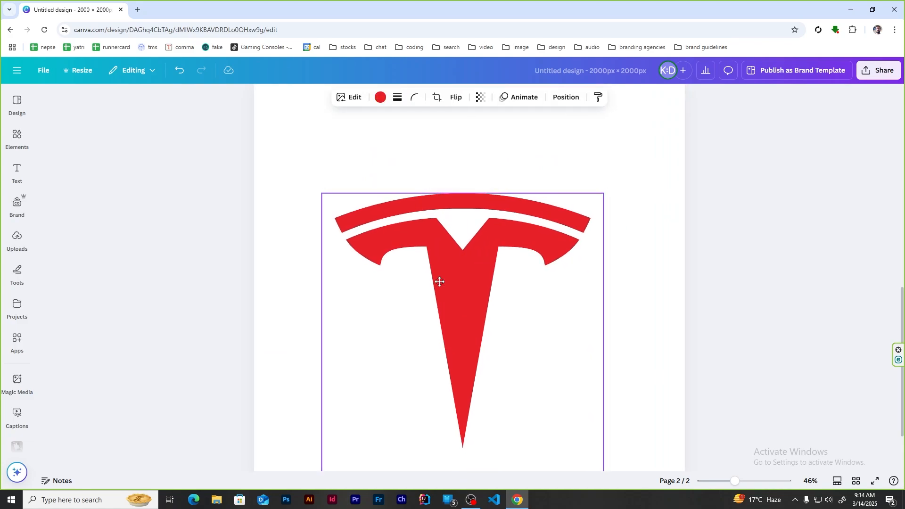
# - Add a black circle, flatten it into an ellipse over the emblem's upper center and make it semi-transparent
pyautogui.click(648, 193)
pyautogui.click(18, 138)
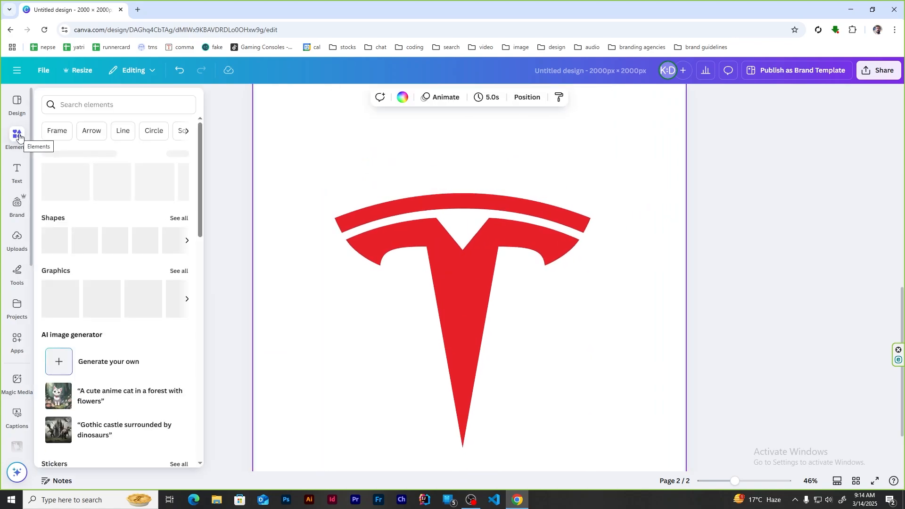
pyautogui.click(173, 189)
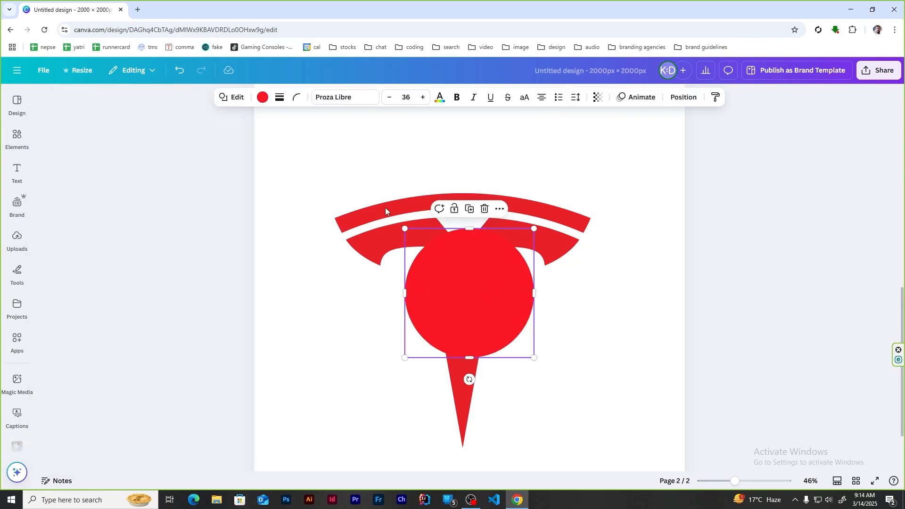
pyautogui.click(262, 97)
pyautogui.click(103, 172)
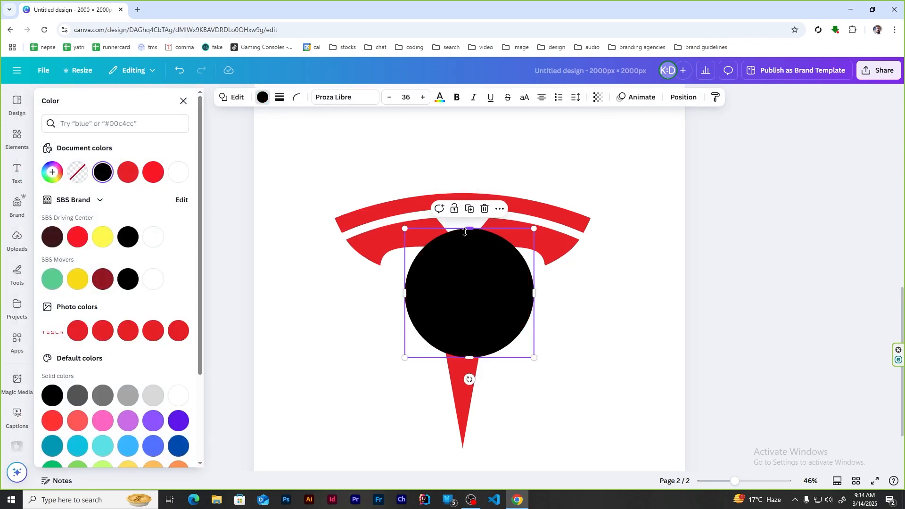
pyautogui.moveTo(465, 233); pyautogui.dragTo(467, 273)
pyautogui.moveTo(472, 310); pyautogui.dragTo(474, 270)
pyautogui.click(598, 97)
pyautogui.click(574, 136)
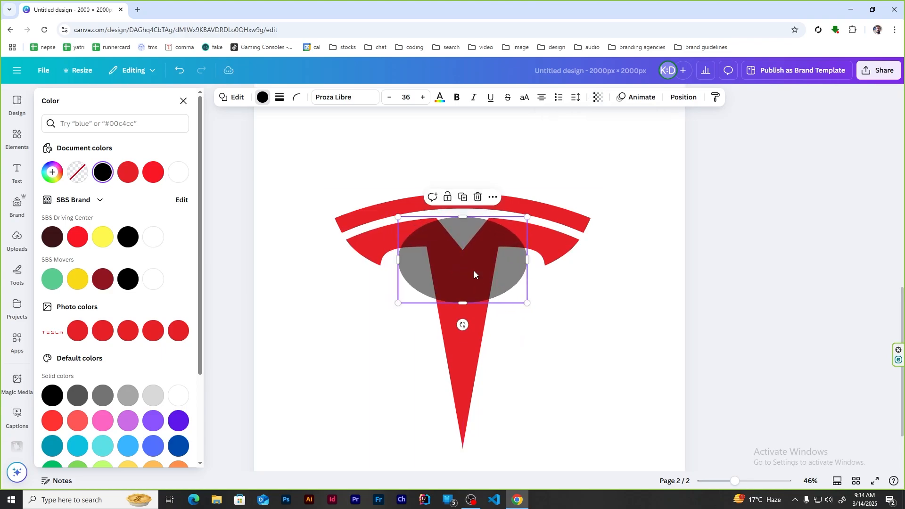
# - Nudge the emblem down slightly and widen the black ellipse until its upper edge follows the top curve of the emblem's wings
pyautogui.moveTo(457, 382)
pyautogui.mouseDown()
pyautogui.moveTo(469, 384)
pyautogui.moveTo(459, 385)
pyautogui.mouseUp()
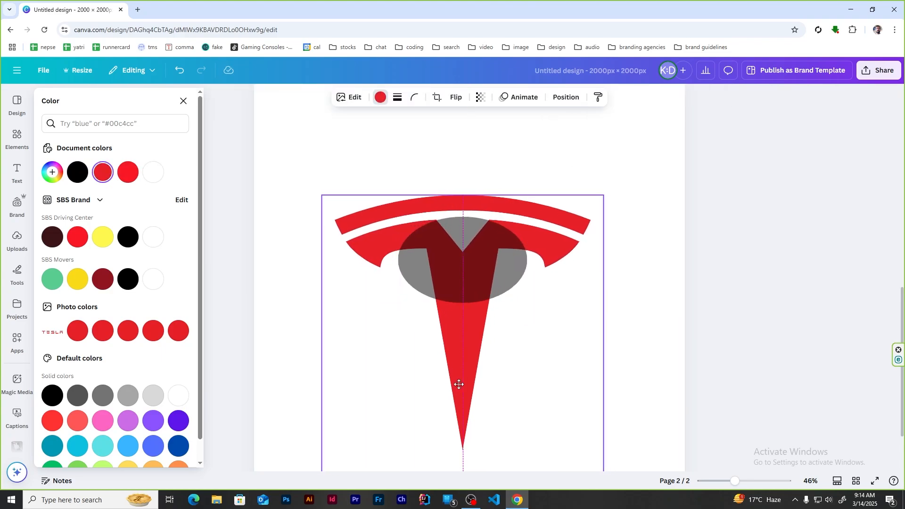
pyautogui.click(677, 264)
pyautogui.click(492, 278)
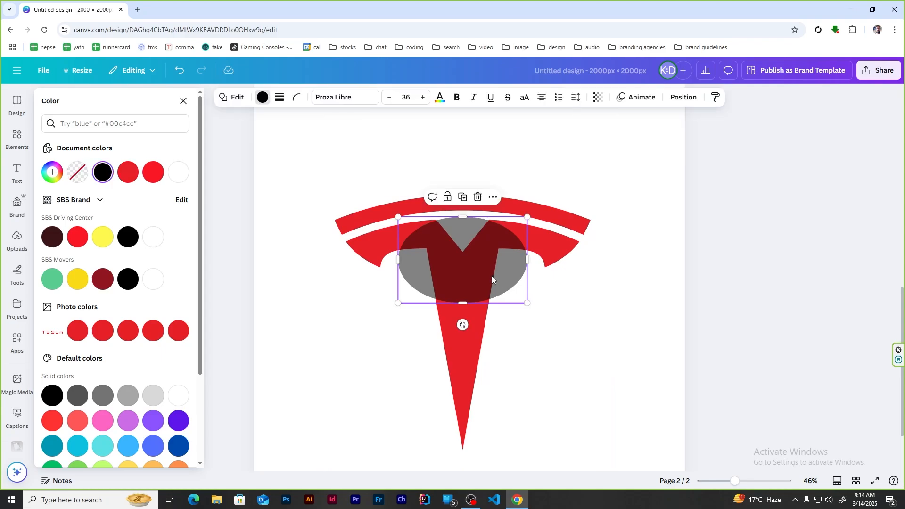
pyautogui.moveTo(527, 259); pyautogui.dragTo(612, 259)
pyautogui.moveTo(395, 263); pyautogui.dragTo(330, 259)
pyautogui.scroll(3, 354, 259)
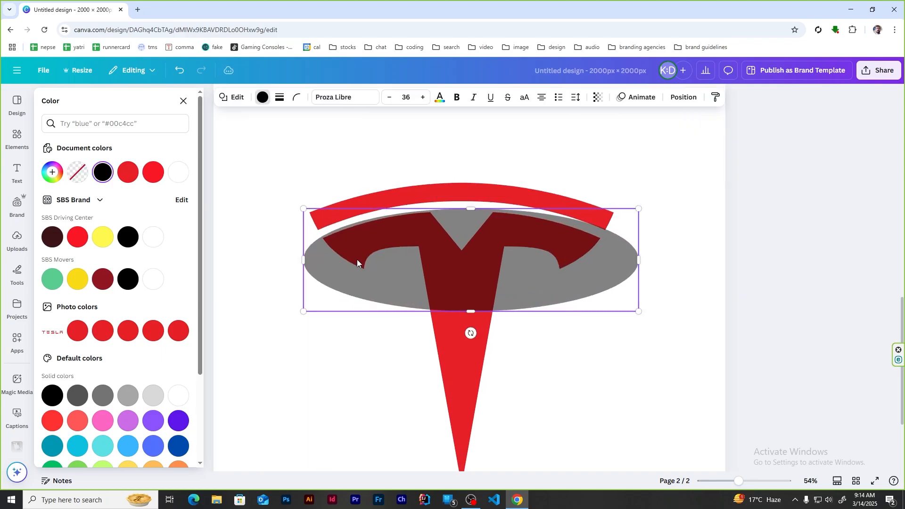
pyautogui.moveTo(721, 259); pyautogui.dragTo(692, 259)
pyautogui.moveTo(322, 260); pyautogui.dragTo(328, 259)
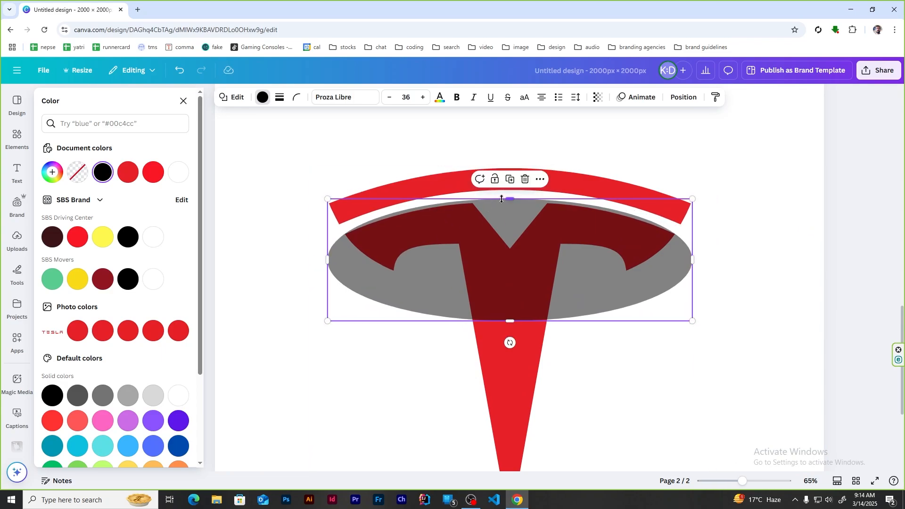
pyautogui.moveTo(503, 199); pyautogui.dragTo(502, 203)
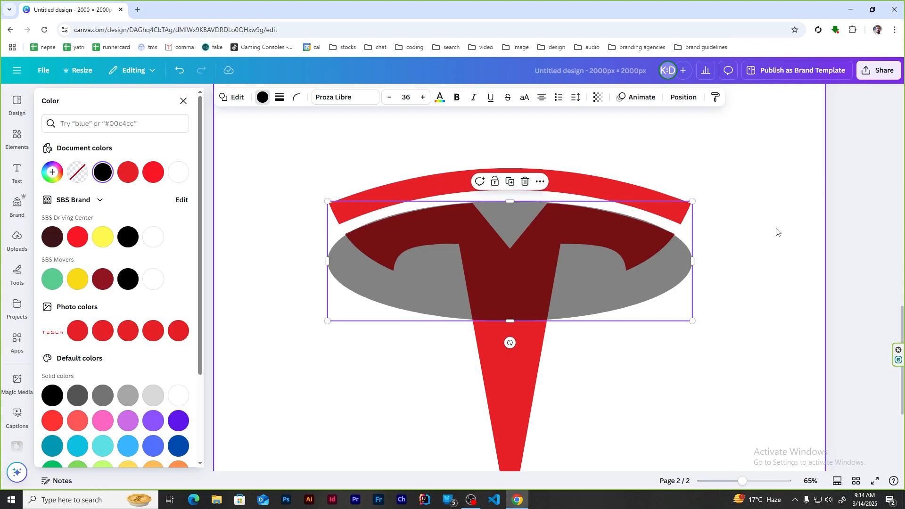
pyautogui.click(777, 230)
# - Duplicate the ellipse upward over the emblem's detached top arc and color the copy with the brand yellow
pyautogui.scroll(2, 356, 352)
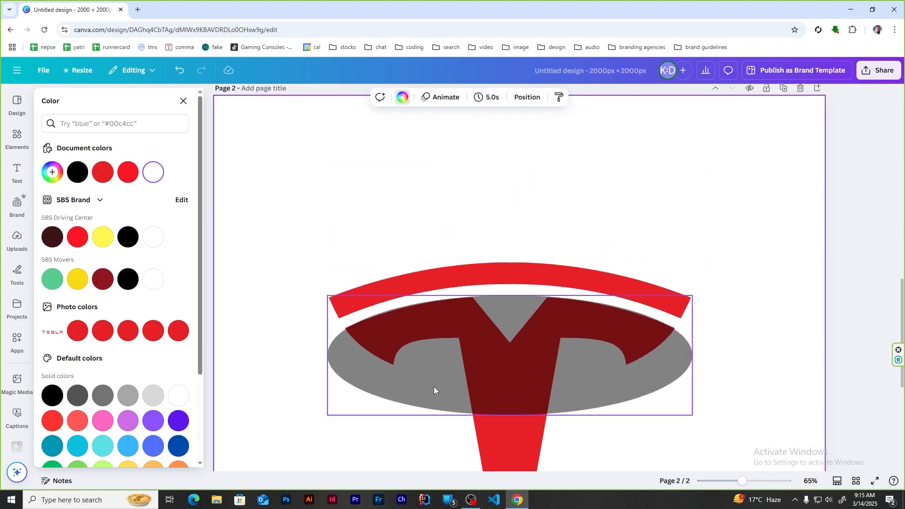
pyautogui.moveTo(487, 397); pyautogui.dragTo(493, 304)
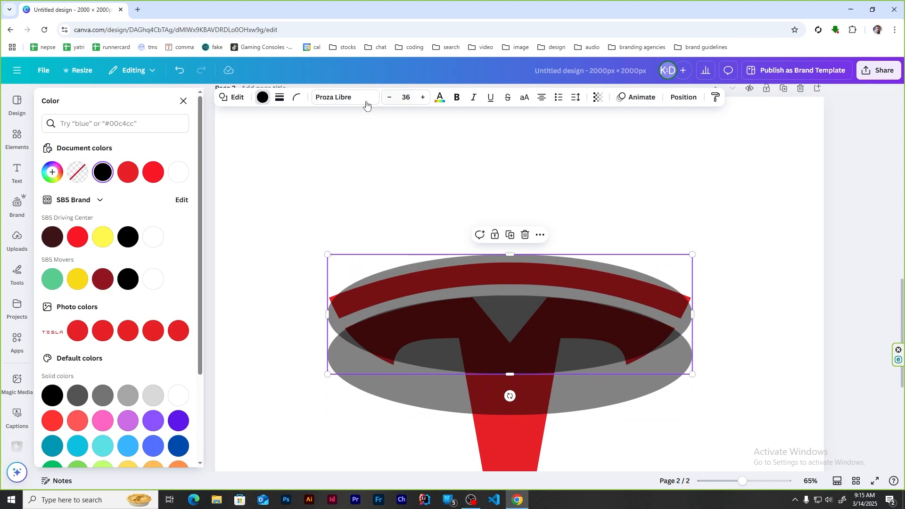
pyautogui.click(128, 172)
pyautogui.click(103, 237)
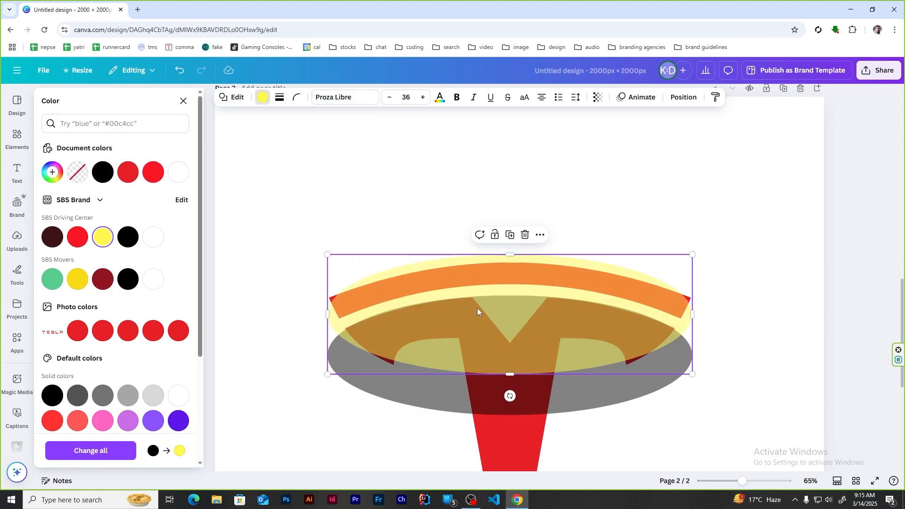
# - Stretch the yellow ellipse upward and slightly wider so that it encloses the emblem's top arc
pyautogui.moveTo(510, 254); pyautogui.dragTo(508, 171)
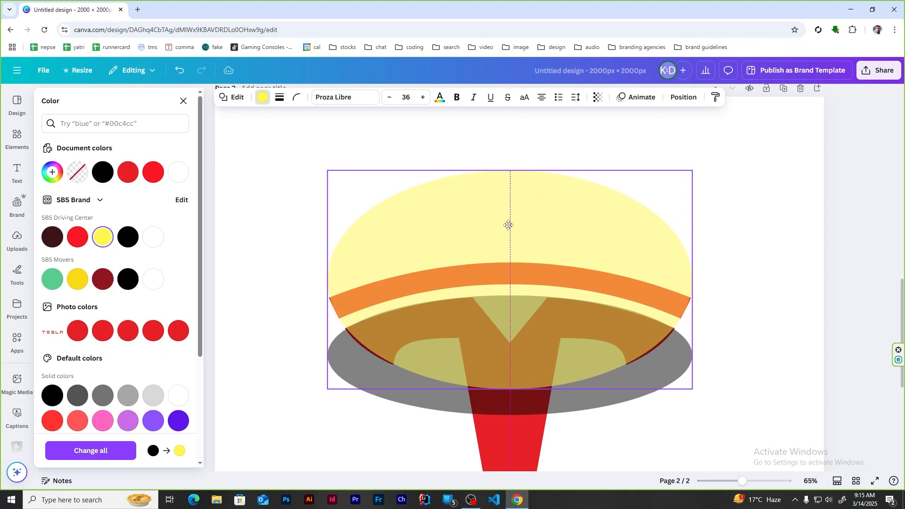
pyautogui.moveTo(515, 171); pyautogui.dragTo(510, 165)
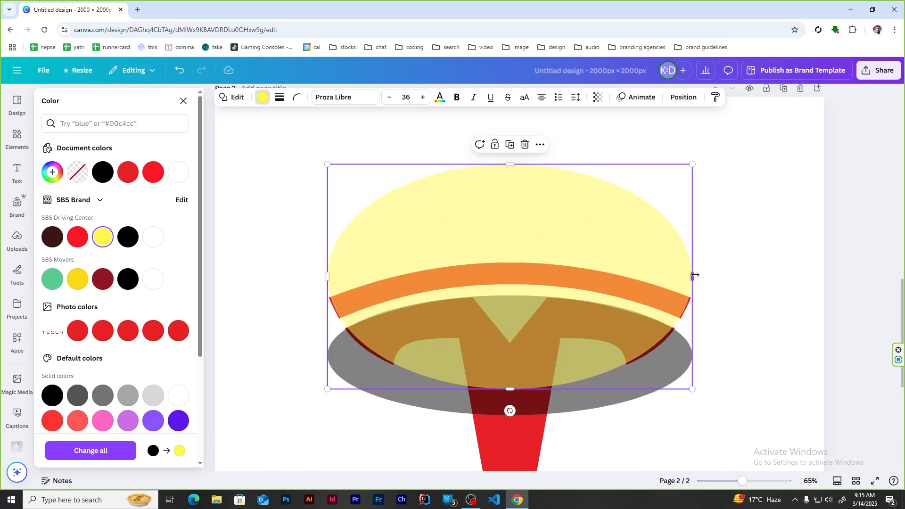
pyautogui.moveTo(693, 276); pyautogui.dragTo(697, 275)
pyautogui.click(770, 296)
pyautogui.scroll(2, 568, 301)
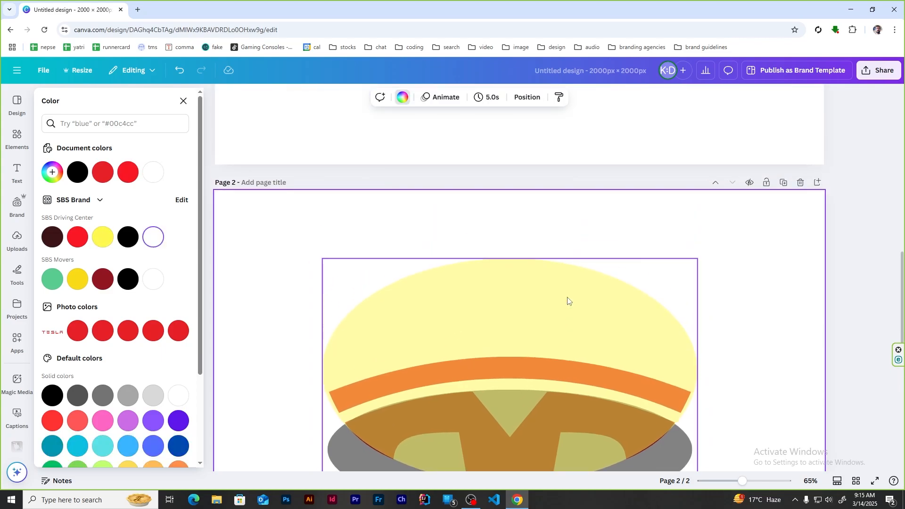
pyautogui.scroll(-2, 512, 343)
pyautogui.scroll(3, 507, 345)
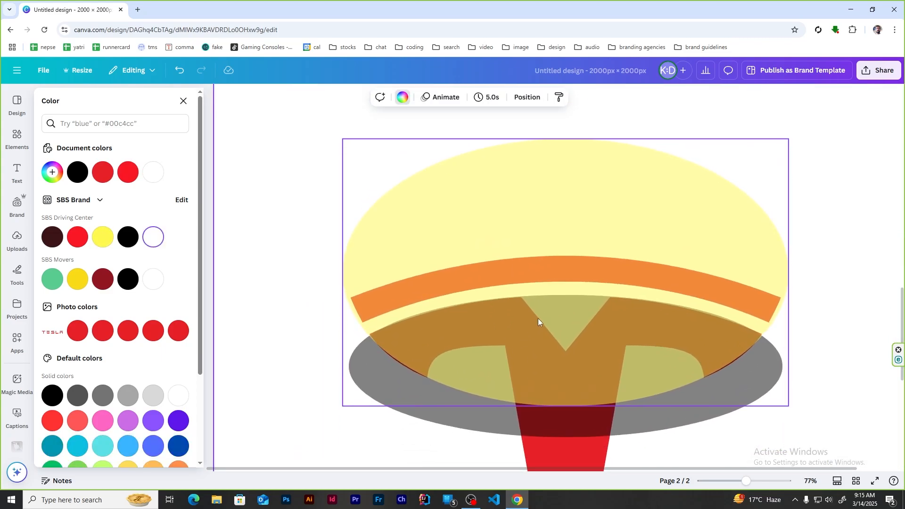
pyautogui.scroll(-4, 538, 318)
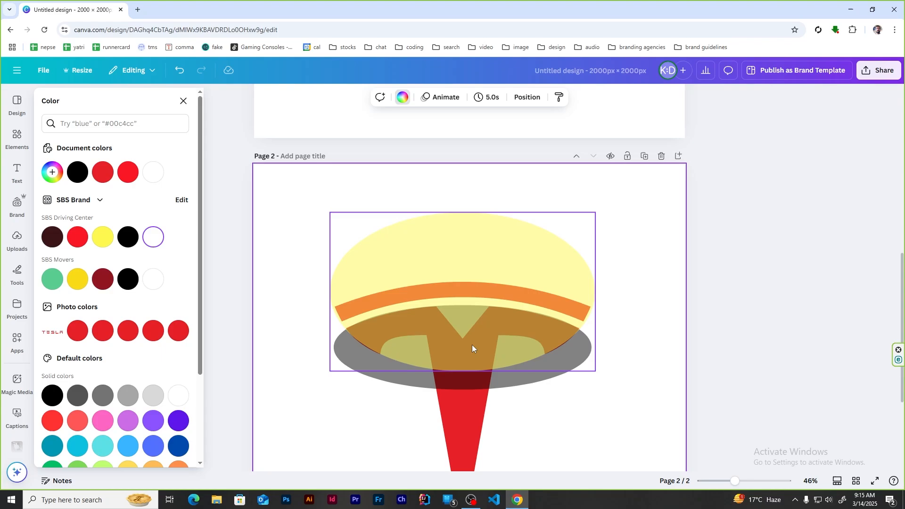
pyautogui.click(457, 257)
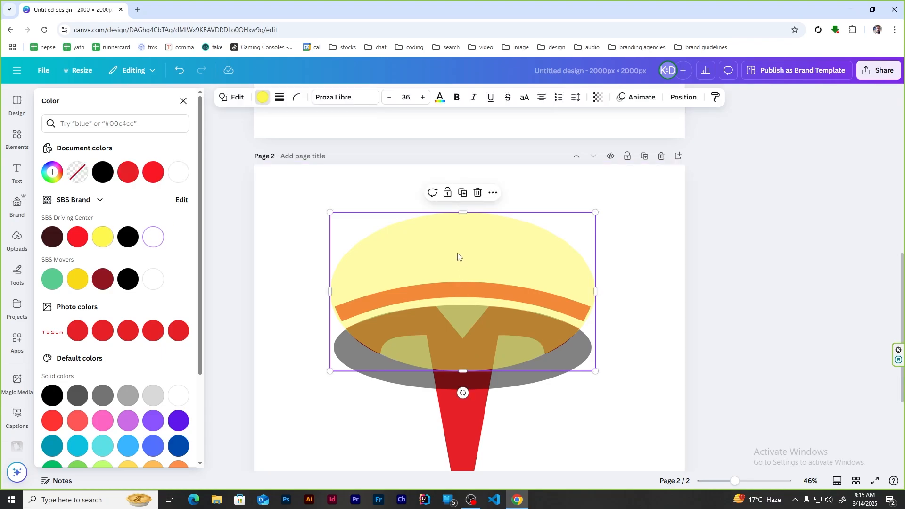
# - Color both ellipses over the emblem with the SBS Movers dark red and copy them together
pyautogui.click(127, 172)
pyautogui.click(471, 371)
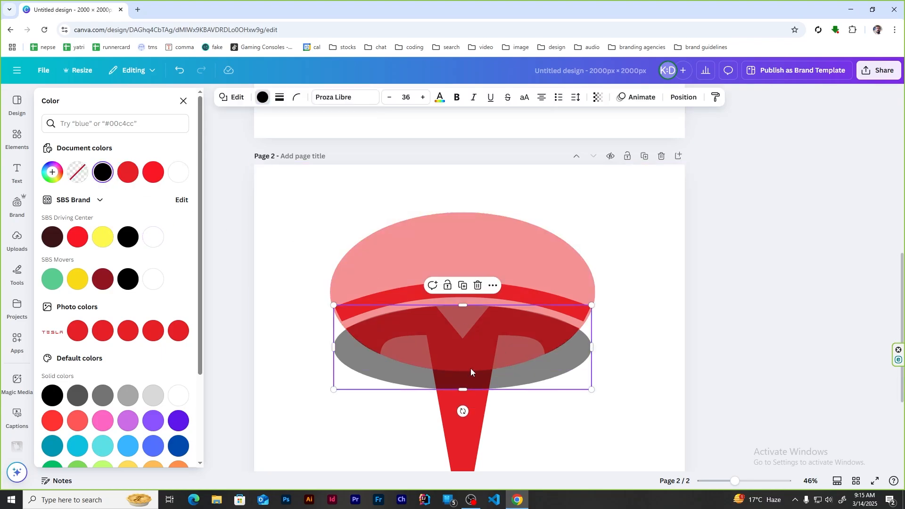
pyautogui.click(122, 178)
pyautogui.click(103, 278)
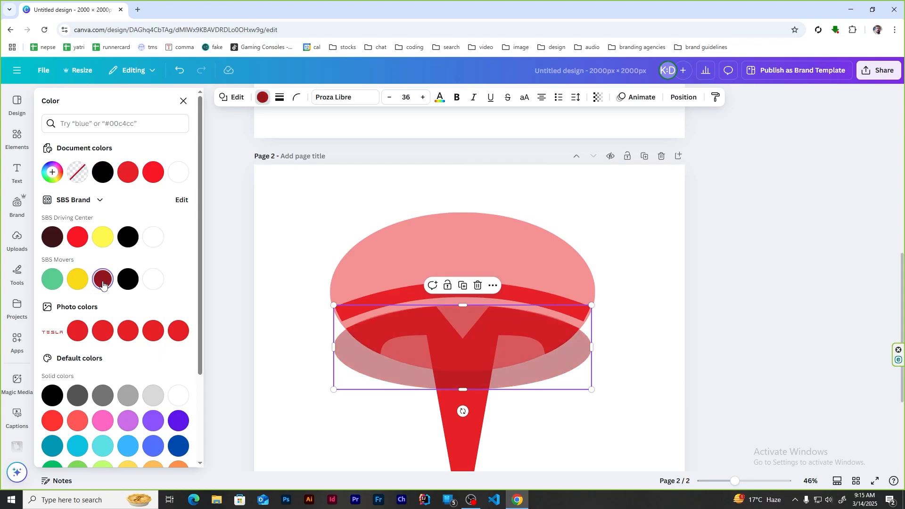
pyautogui.click(520, 255)
pyautogui.click(102, 279)
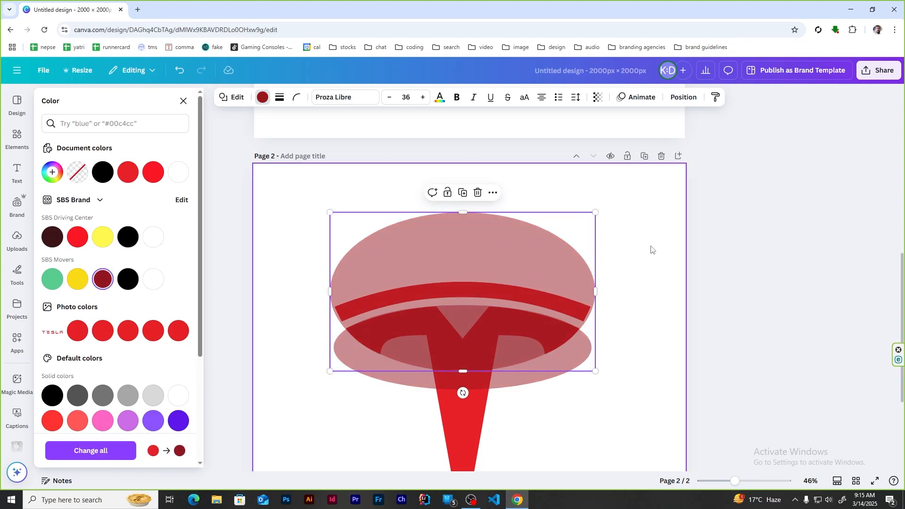
pyautogui.keyDown('shift'); pyautogui.click(533, 384); pyautogui.keyUp('shift')
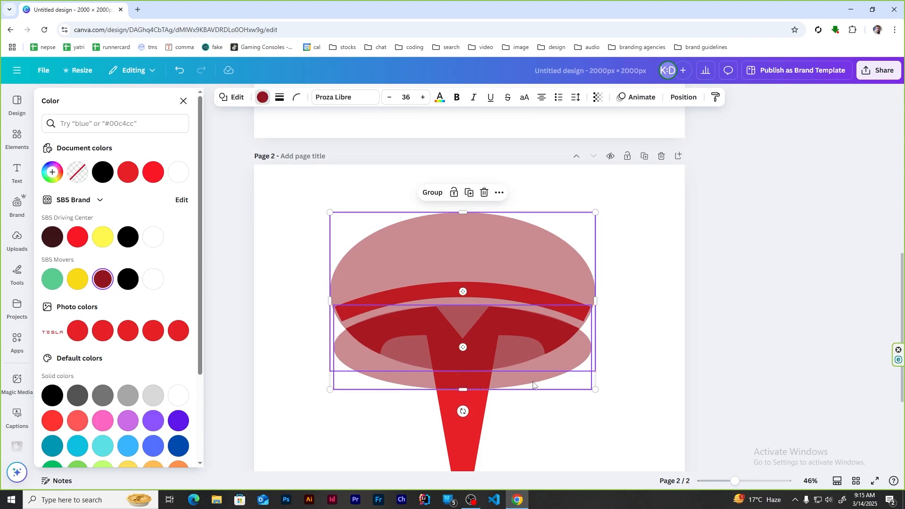
pyautogui.click(645, 156)
pyautogui.scroll(-3, 648, 191)
pyautogui.scroll(3, 660, 172)
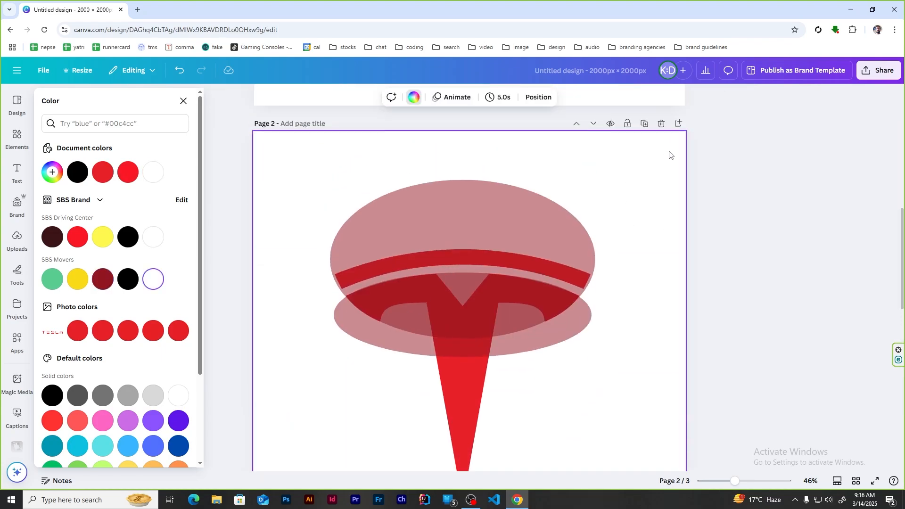
pyautogui.scroll(-5, 662, 219)
pyautogui.click(661, 343)
pyautogui.scroll(2, 655, 217)
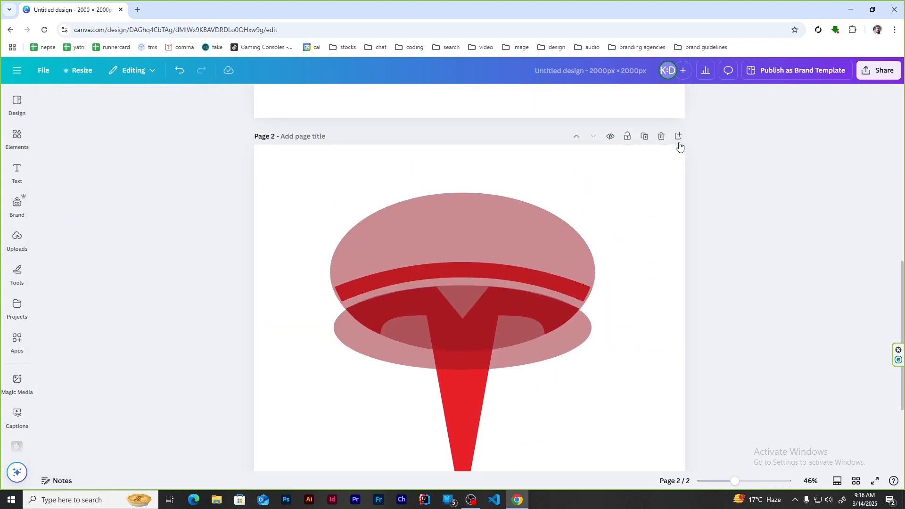
# - Add a blank page after the emblem page and paste the two overlapping ellipses into its upper half
pyautogui.click(679, 136)
pyautogui.hotkey('ctrl', 'v')
pyautogui.moveTo(517, 233); pyautogui.dragTo(519, 265)
pyautogui.click(638, 257)
pyautogui.scroll(-2, 639, 256)
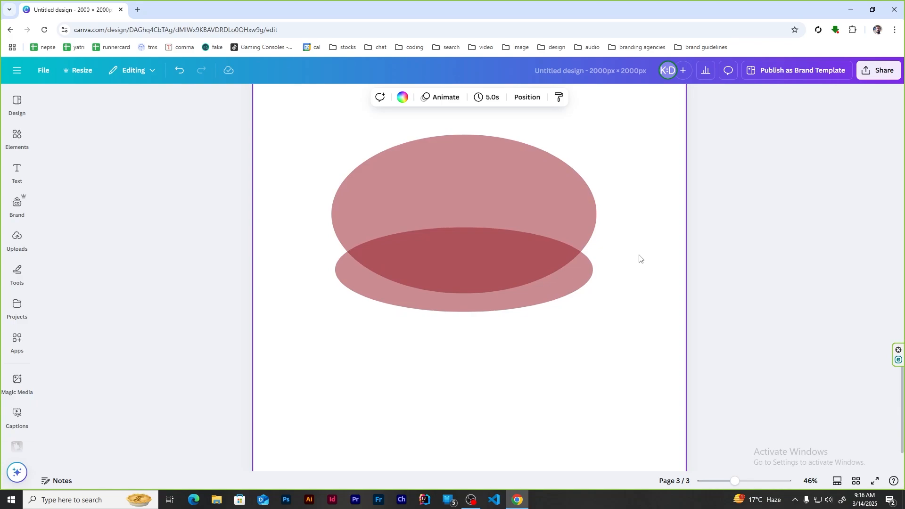
pyautogui.scroll(4, 639, 259)
pyautogui.scroll(-2, 639, 258)
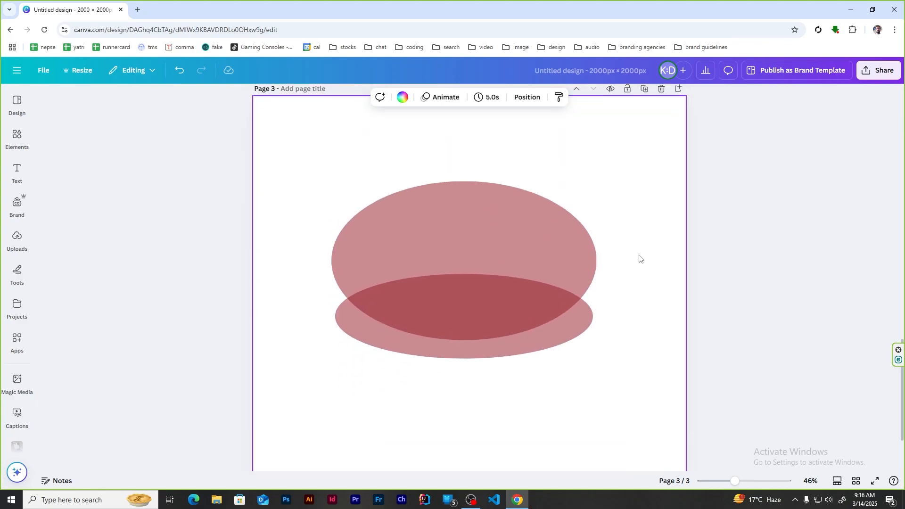
# - Enlarge both ellipses together until the larger one spans the full page width, and center them horizontally
pyautogui.moveTo(277, 203); pyautogui.dragTo(799, 398)
pyautogui.moveTo(418, 362); pyautogui.dragTo(345, 319)
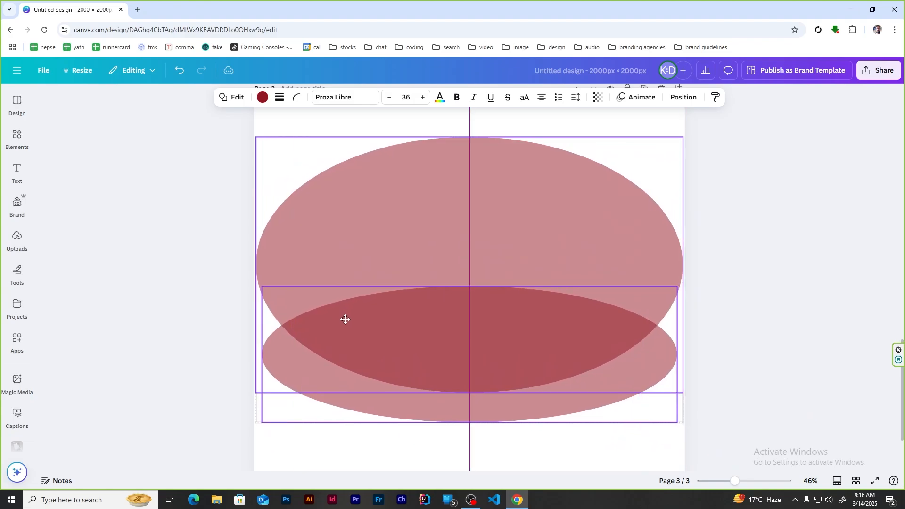
pyautogui.scroll(-2, 345, 319)
pyautogui.moveTo(683, 327); pyautogui.dragTo(701, 340)
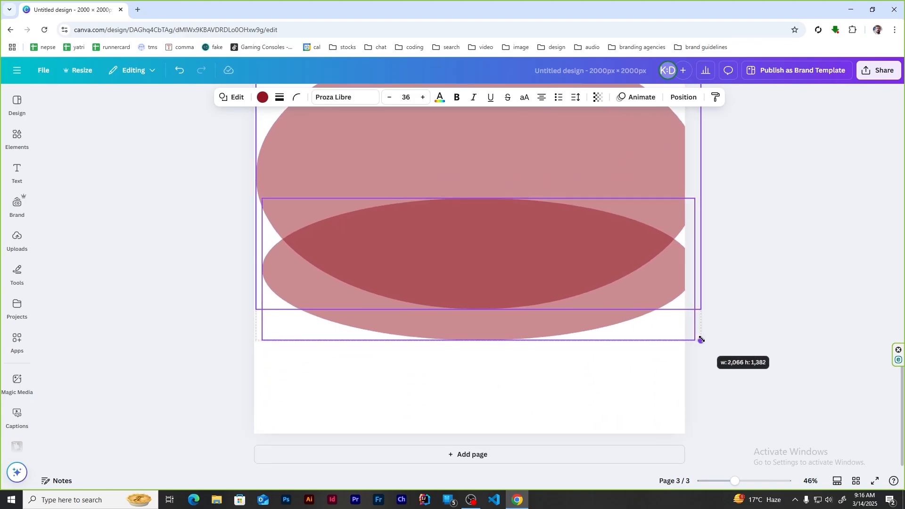
pyautogui.moveTo(581, 286); pyautogui.dragTo(569, 282)
pyautogui.moveTo(692, 336); pyautogui.dragTo(687, 331)
pyautogui.click(779, 230)
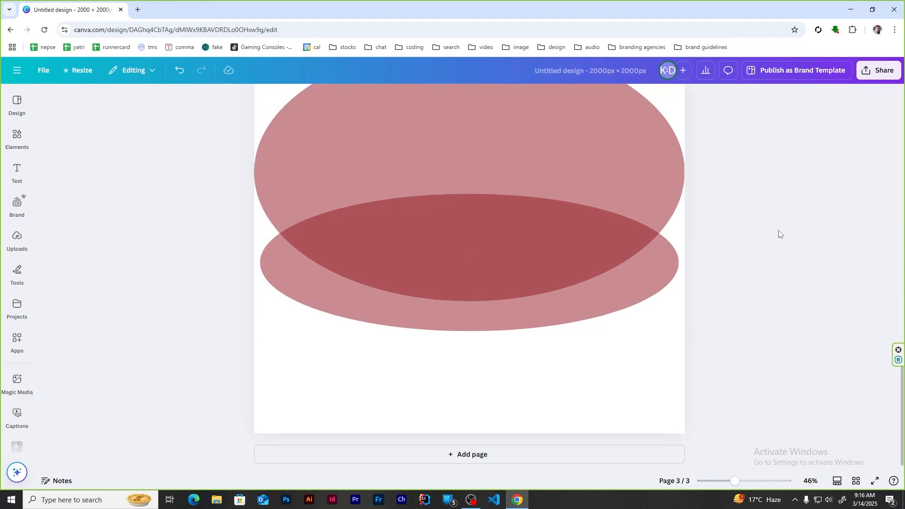
pyautogui.scroll(2, 779, 230)
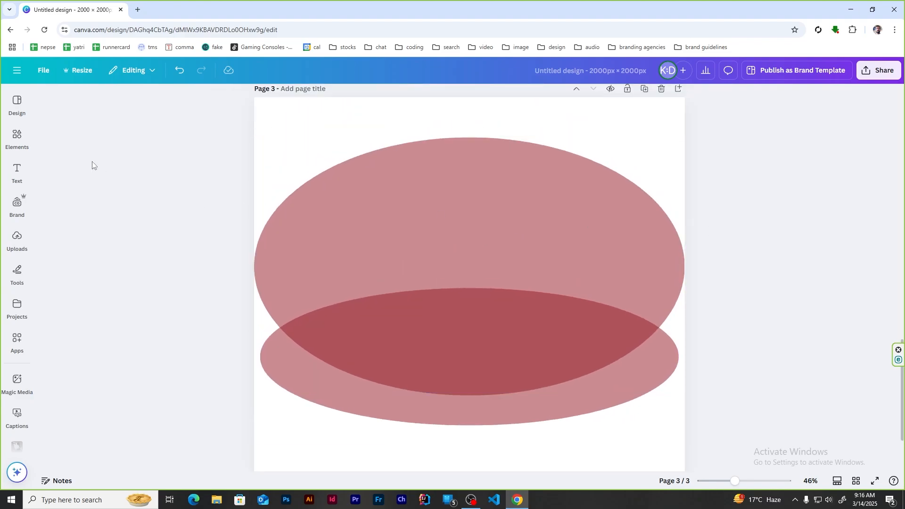
# - Download only page 3 with the two ellipses as a JPG at quality 100
pyautogui.click(39, 69)
pyautogui.click(137, 281)
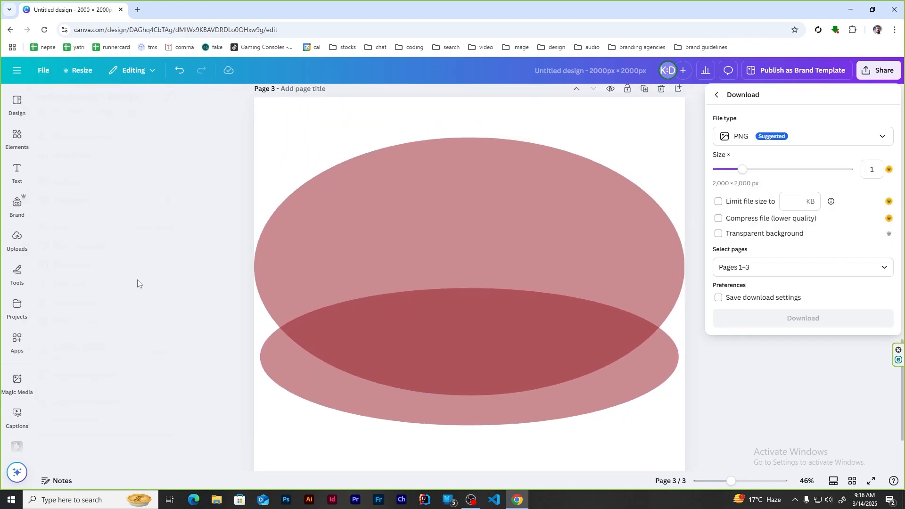
pyautogui.click(858, 136)
pyautogui.click(814, 163)
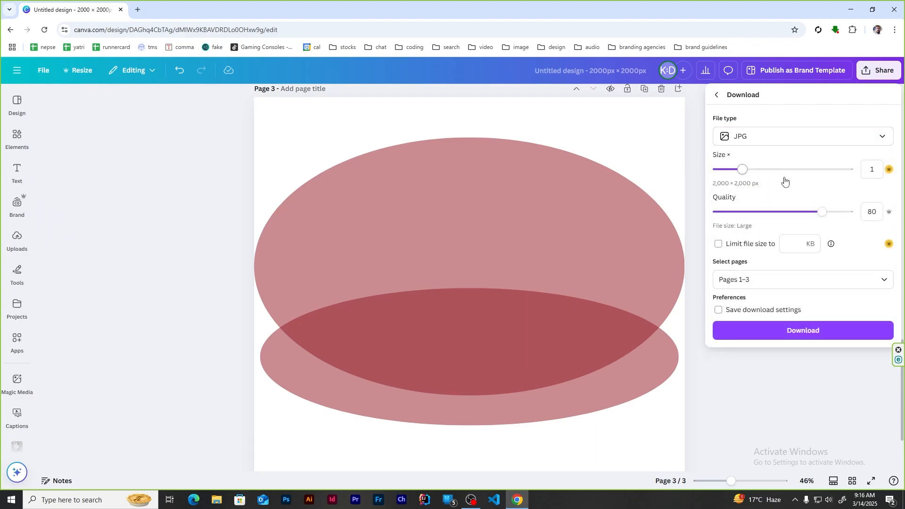
pyautogui.click(885, 280)
pyautogui.click(726, 344)
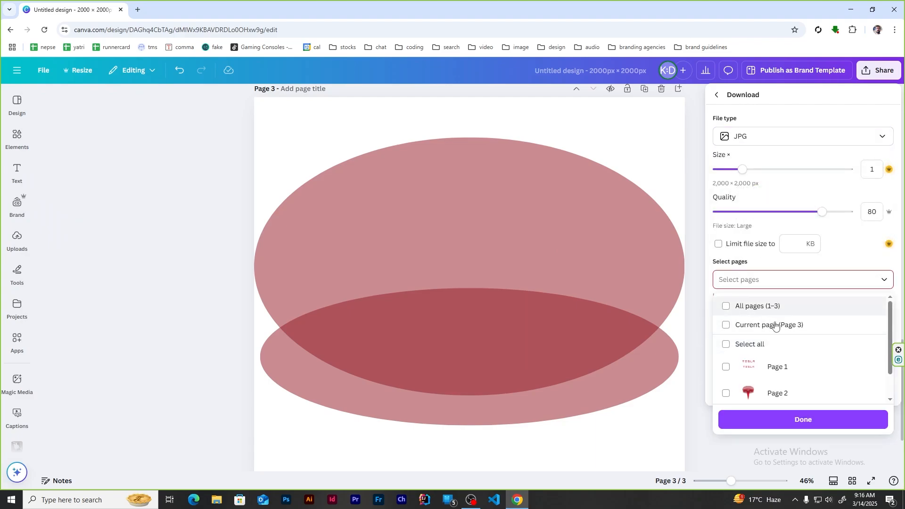
pyautogui.click(773, 325)
pyautogui.moveTo(823, 212); pyautogui.dragTo(853, 212)
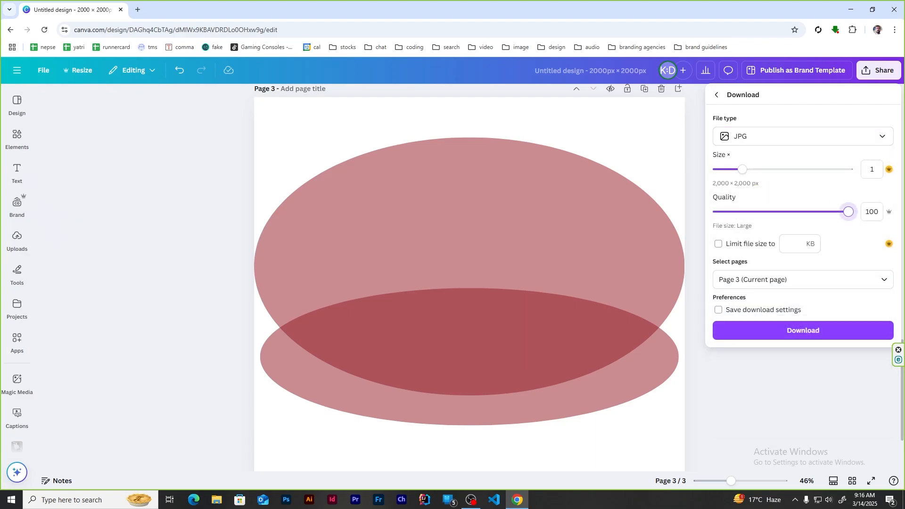
pyautogui.click(795, 334)
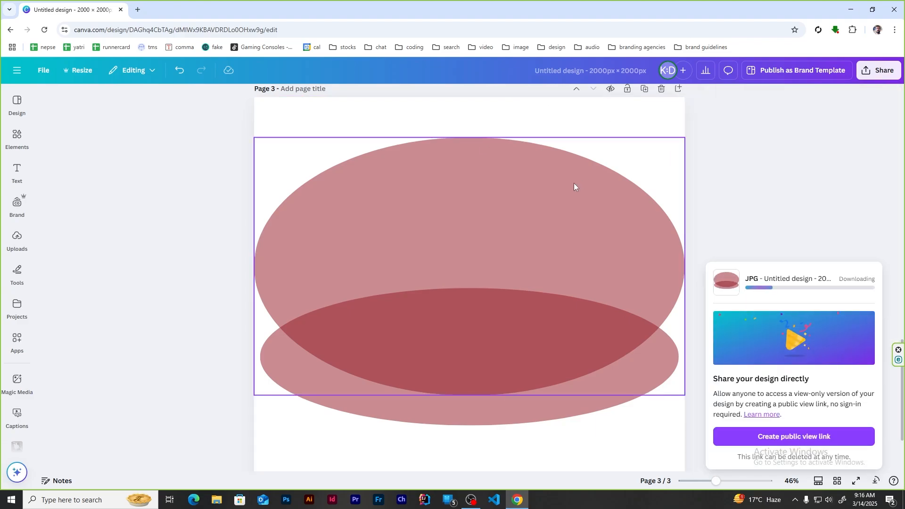
# - Add a blank page 4, upload the downloaded JPG of the ellipses and place it there
pyautogui.scroll(2, 669, 148)
pyautogui.click(678, 183)
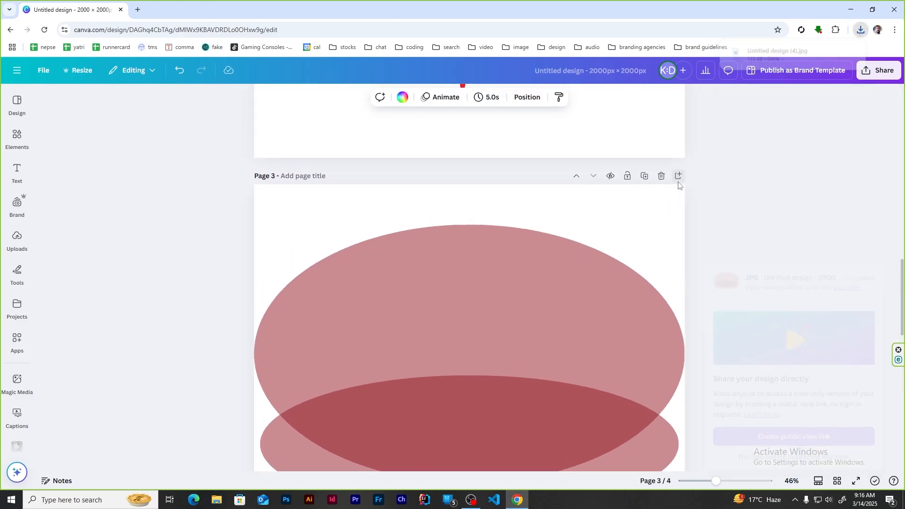
pyautogui.click(17, 138)
pyautogui.click(17, 241)
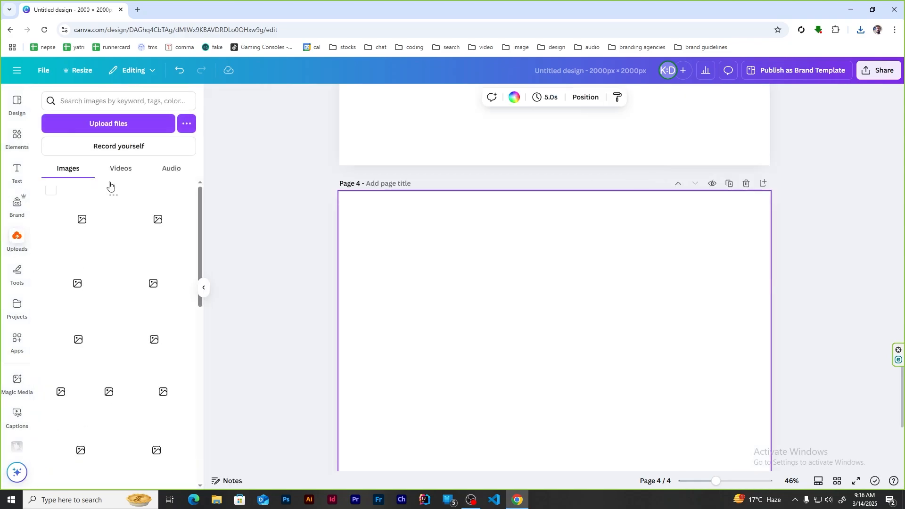
pyautogui.click(109, 121)
pyautogui.doubleClick(148, 121)
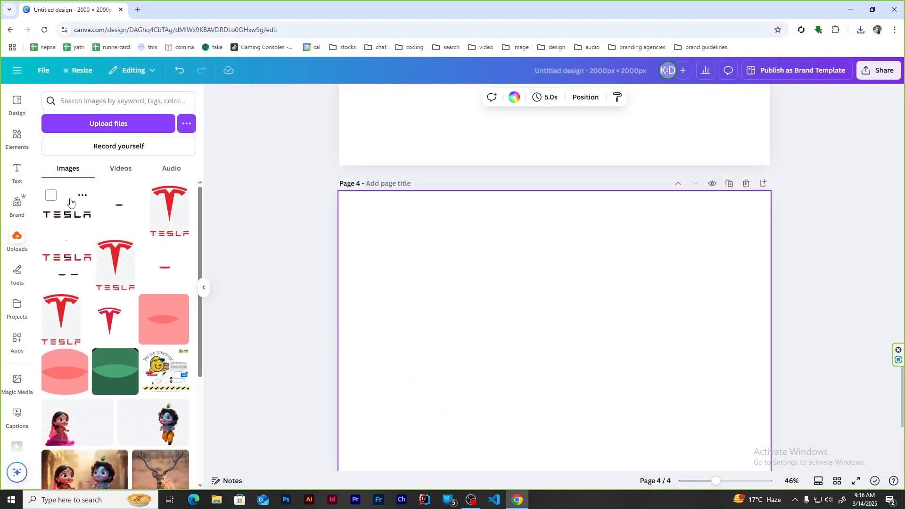
pyautogui.scroll(-1, 565, 270)
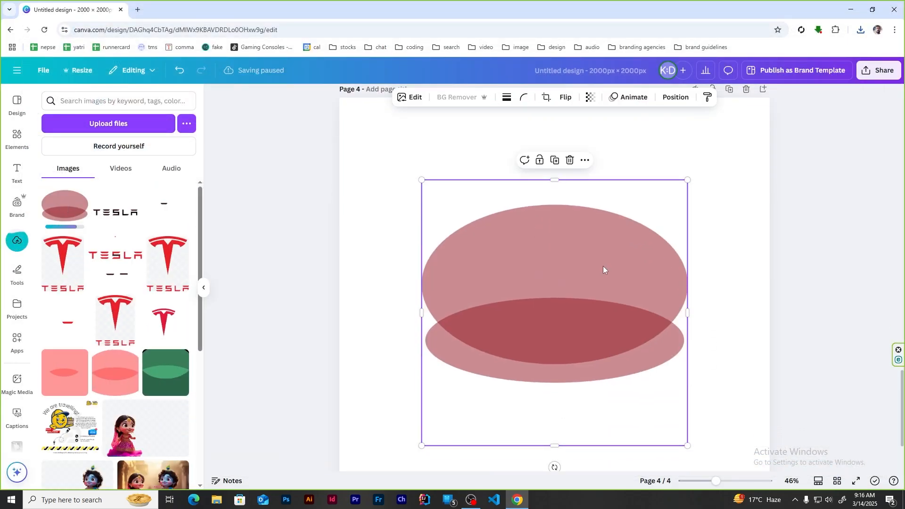
# - Set the background of page 4 to the ellipses' light red, #CA8D92, sampled from the placed image
pyautogui.click(711, 240)
pyautogui.click(488, 100)
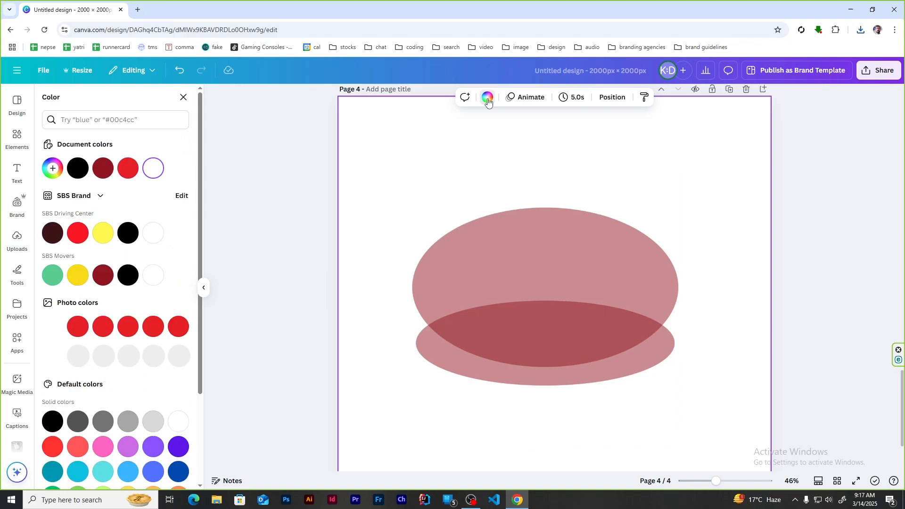
pyautogui.click(53, 168)
pyautogui.click(544, 238)
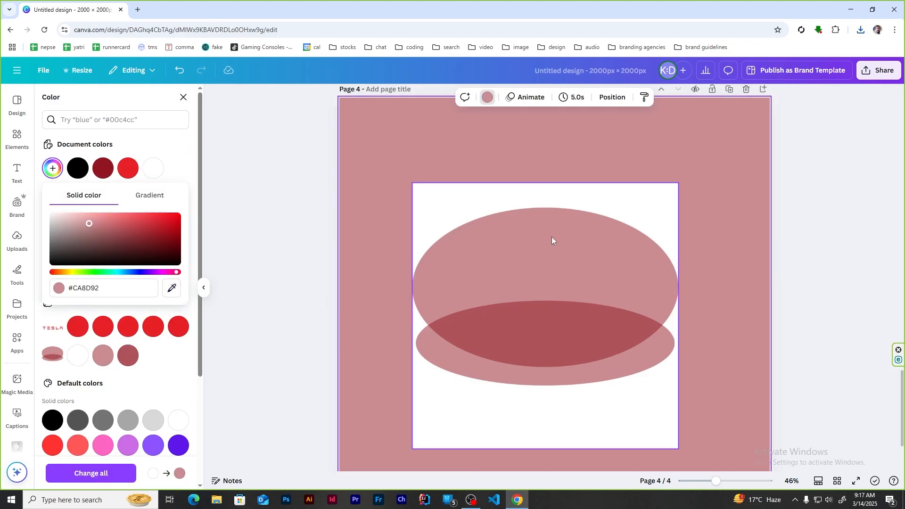
# - Remove the white background from the ellipse image on page 4
pyautogui.click(589, 232)
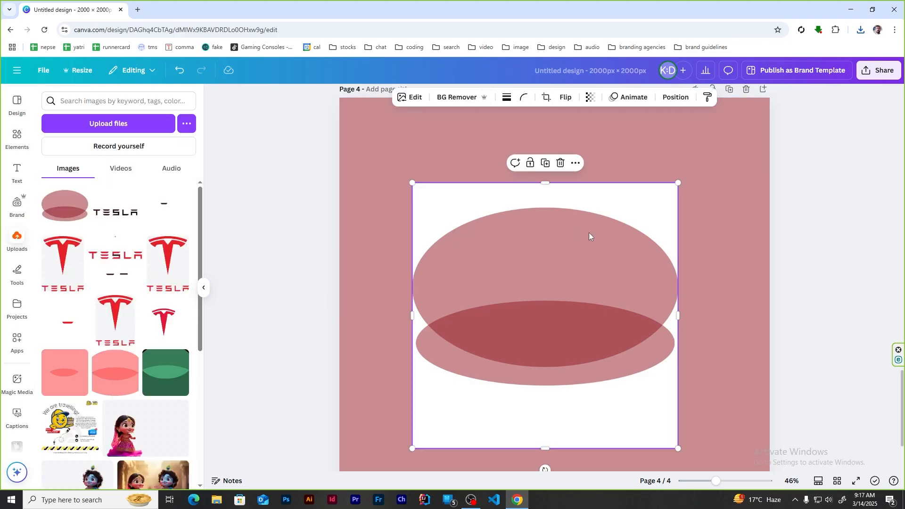
pyautogui.click(456, 97)
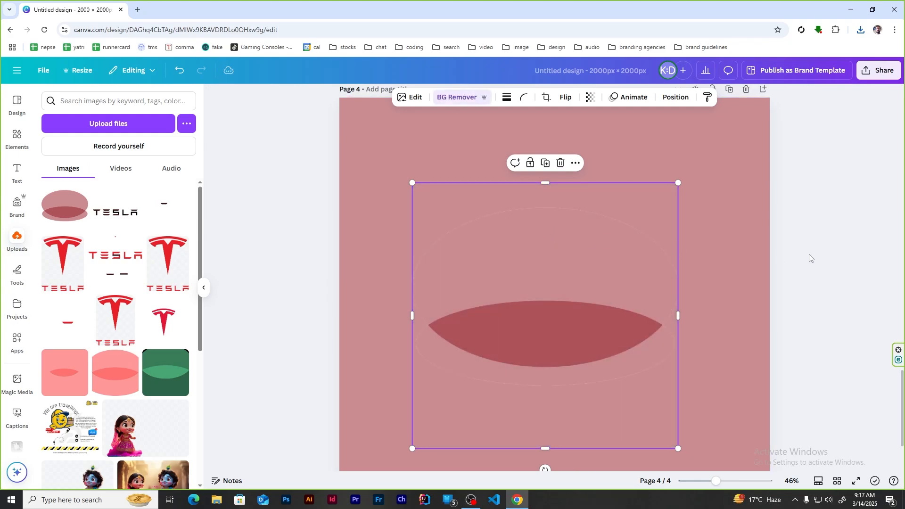
pyautogui.click(810, 258)
pyautogui.scroll(-2, 812, 257)
pyautogui.scroll(2, 812, 257)
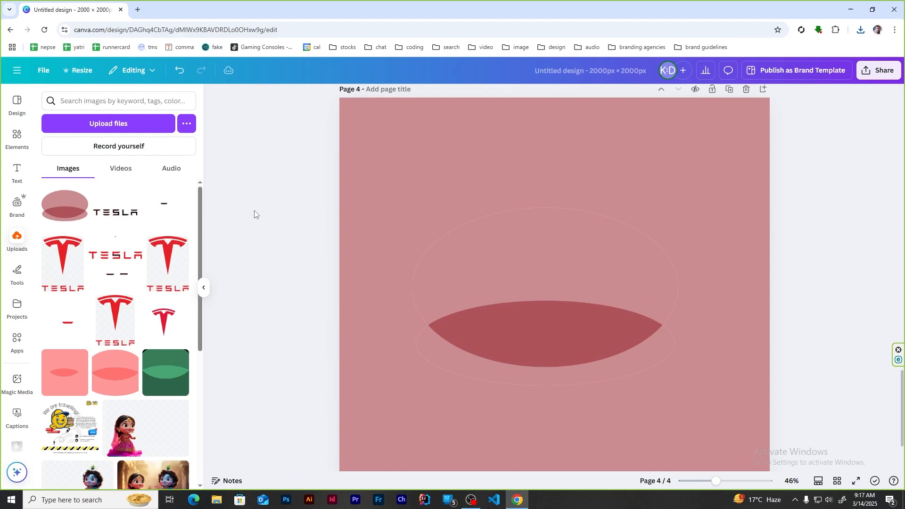
# - Download only page 4 with the dark lens shape as a PNG
pyautogui.click(44, 72)
pyautogui.click(89, 285)
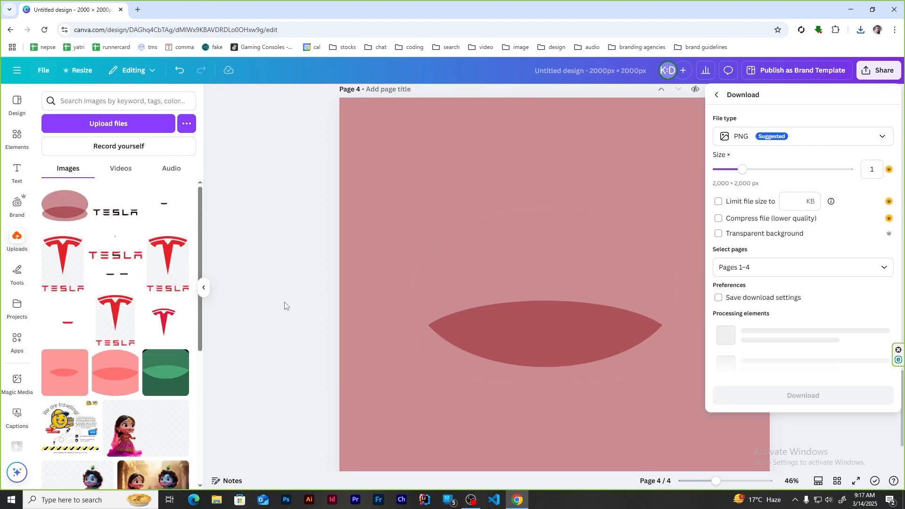
pyautogui.click(801, 268)
pyautogui.click(757, 332)
pyautogui.click(794, 313)
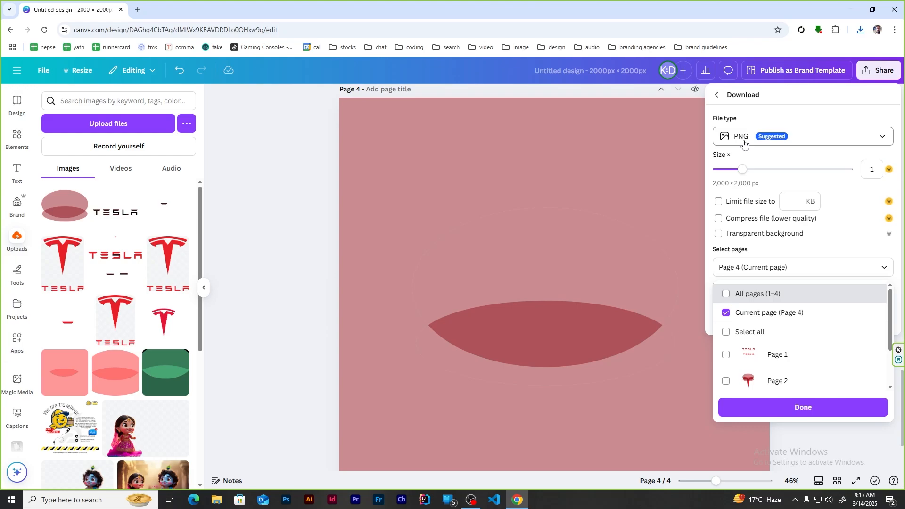
pyautogui.click(819, 410)
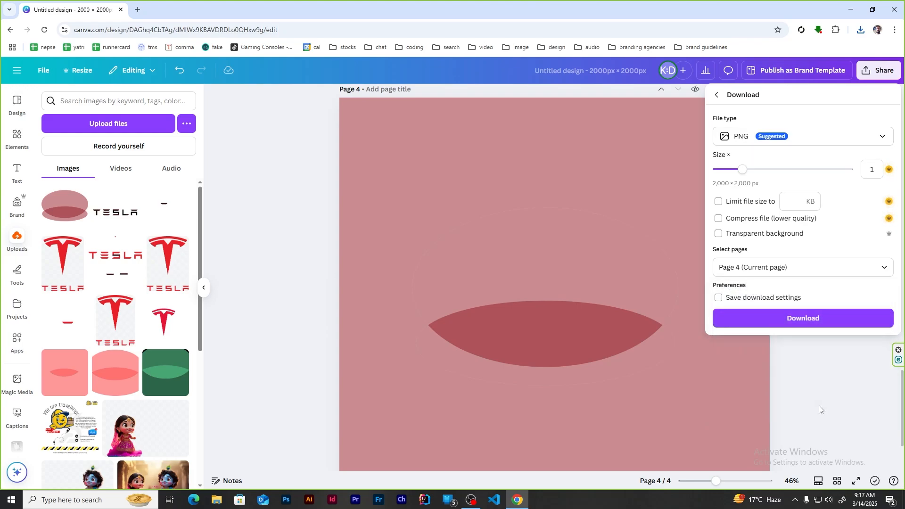
pyautogui.click(803, 317)
# - Delete the two semi-transparent ellipses covering the emblem on page 2
pyautogui.scroll(5, 567, 277)
pyautogui.scroll(-5, 567, 276)
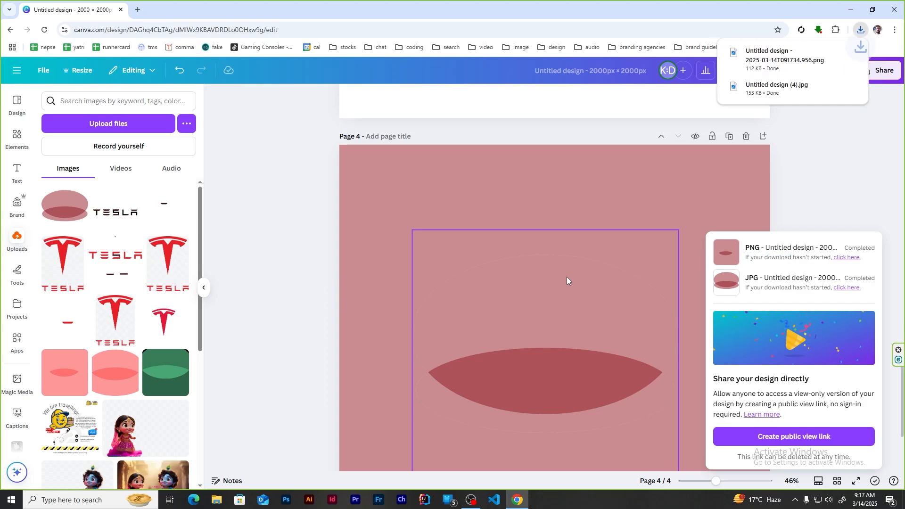
pyautogui.scroll(10, 567, 277)
pyautogui.scroll(-2, 566, 276)
pyautogui.click(413, 360)
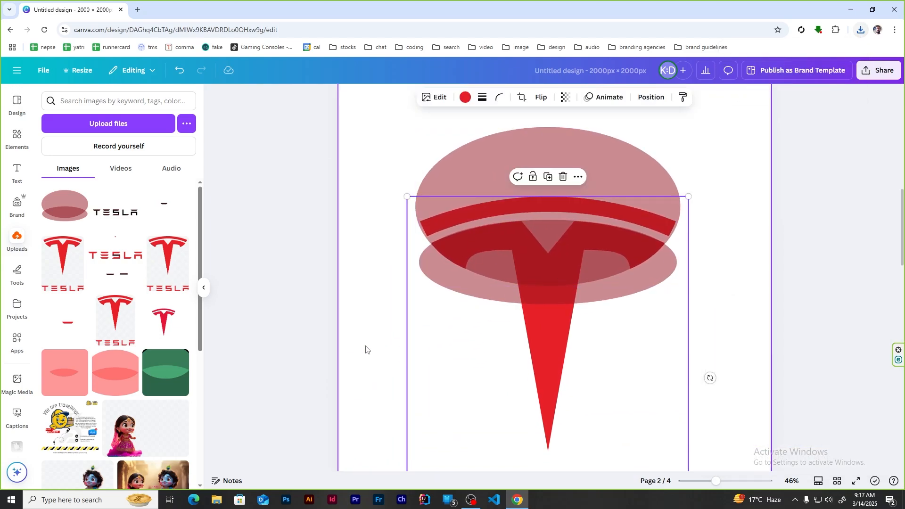
pyautogui.click(367, 349)
pyautogui.click(601, 164)
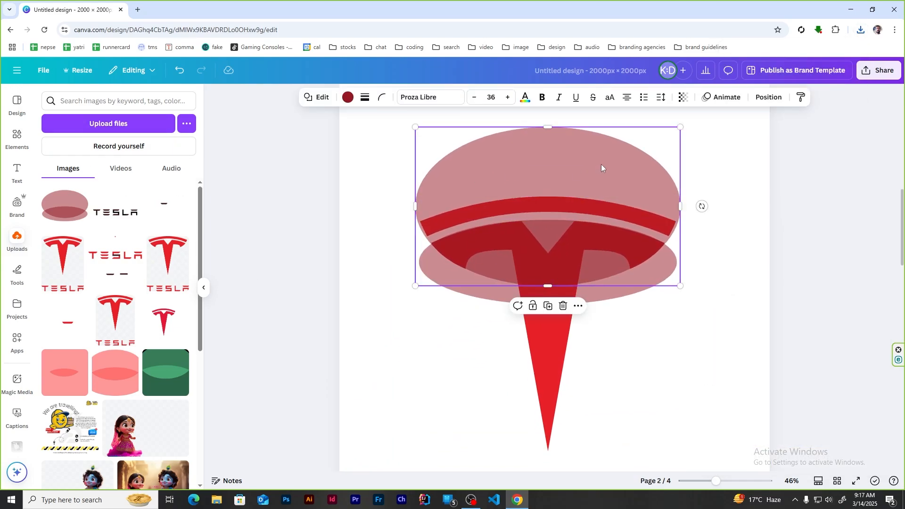
pyautogui.press('Delete')
pyautogui.click(632, 276)
pyautogui.press('Delete')
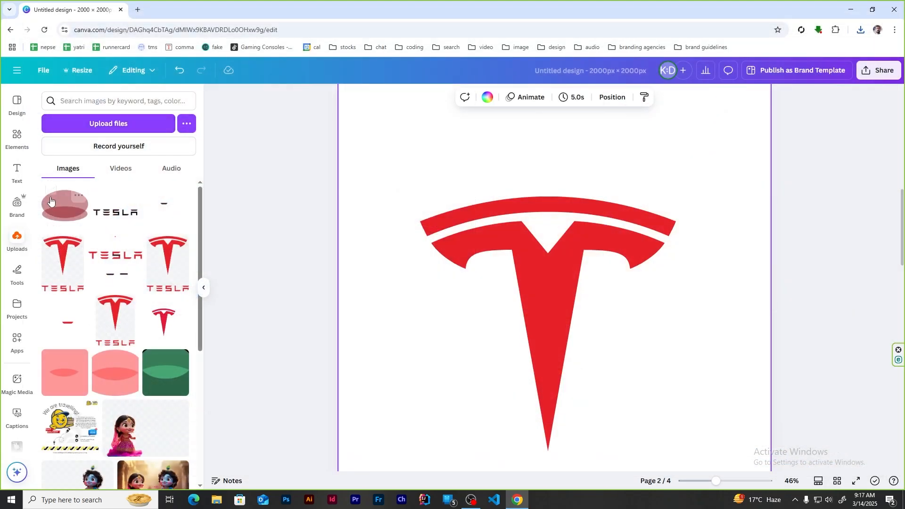
# - Place the exported lens image on page 2, then enlarge and position it over the emblem's wings
pyautogui.click(51, 201)
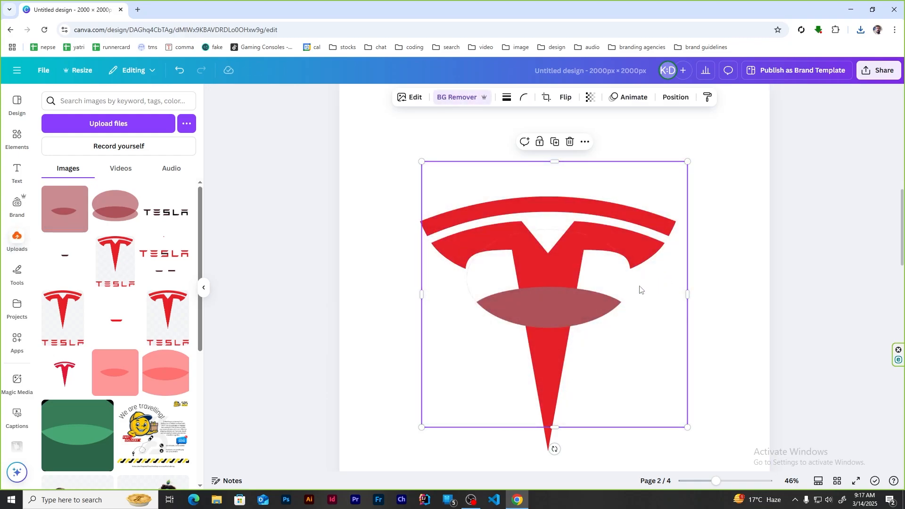
pyautogui.moveTo(639, 372); pyautogui.dragTo(631, 306)
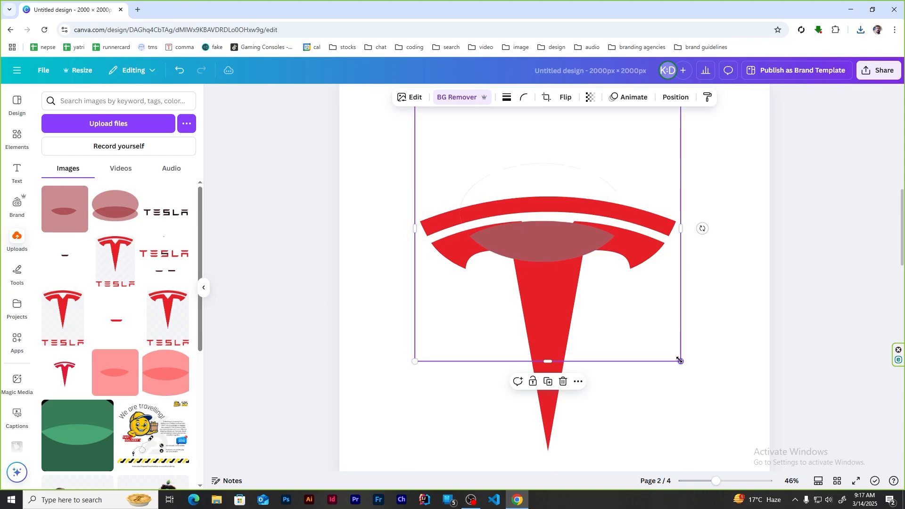
pyautogui.moveTo(679, 360); pyautogui.dragTo(770, 447)
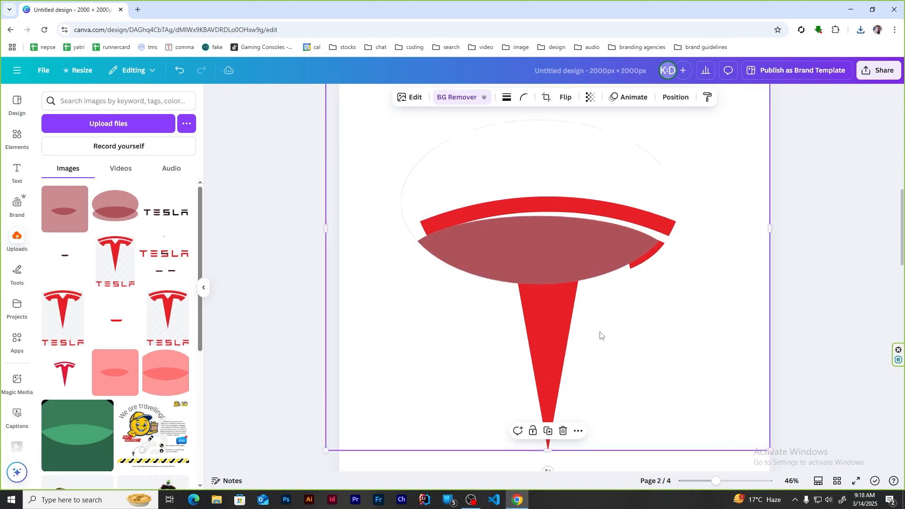
pyautogui.moveTo(600, 337)
pyautogui.mouseDown()
pyautogui.moveTo(616, 333)
pyautogui.moveTo(602, 333)
pyautogui.mouseUp()
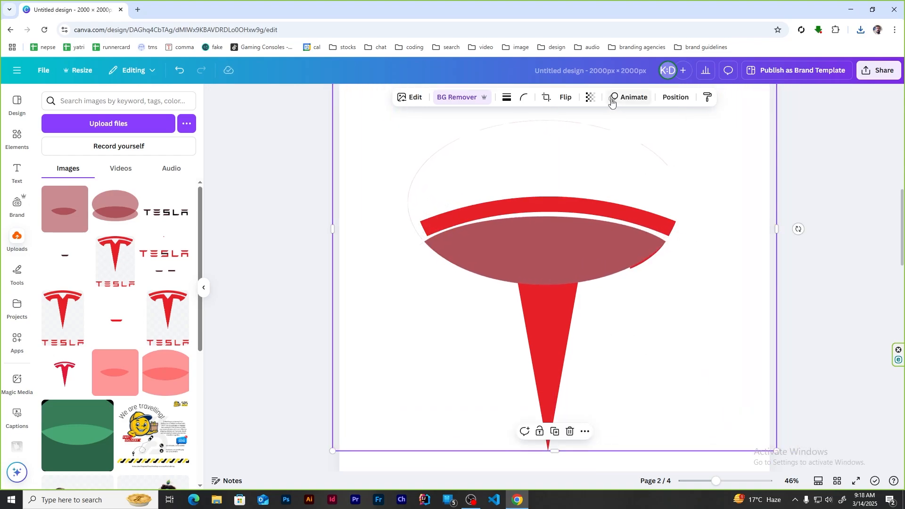
# - Make the lens image semi-transparent and scale it down to match the width of the emblem's wings
pyautogui.click(590, 98)
pyautogui.click(583, 136)
pyautogui.keyDown('ctrl'); pyautogui.scroll(5, 615, 263); pyautogui.keyUp('ctrl')
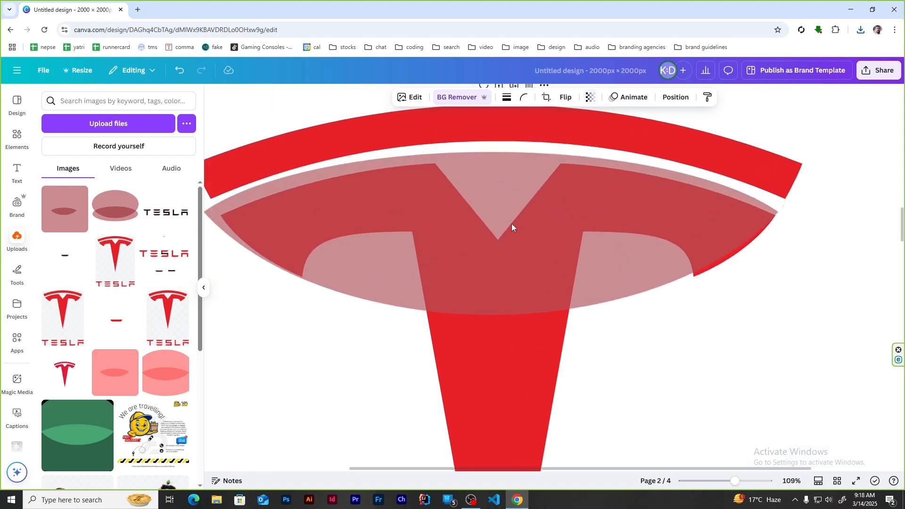
pyautogui.keyDown('ctrl'); pyautogui.scroll(-5, 516, 222); pyautogui.keyUp('ctrl')
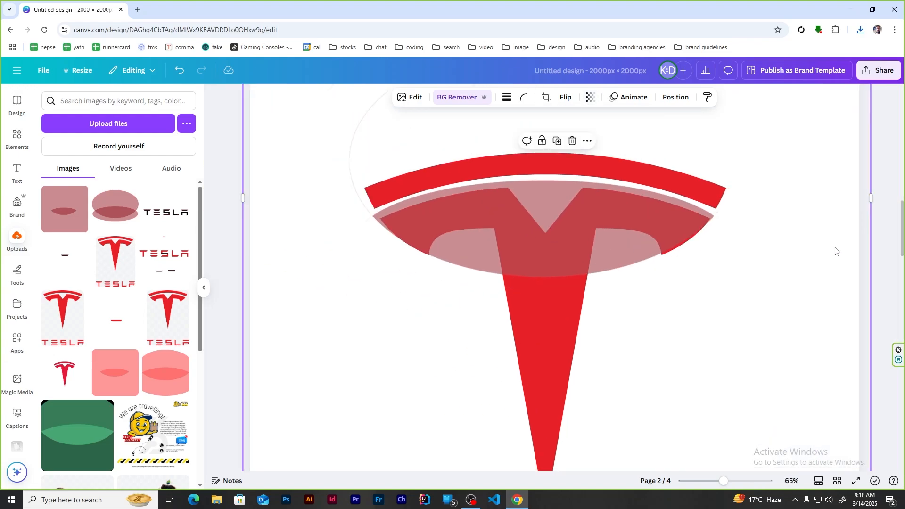
pyautogui.moveTo(780, 460); pyautogui.dragTo(771, 455)
pyautogui.keyDown('ctrl'); pyautogui.scroll(2, 584, 225); pyautogui.keyUp('ctrl')
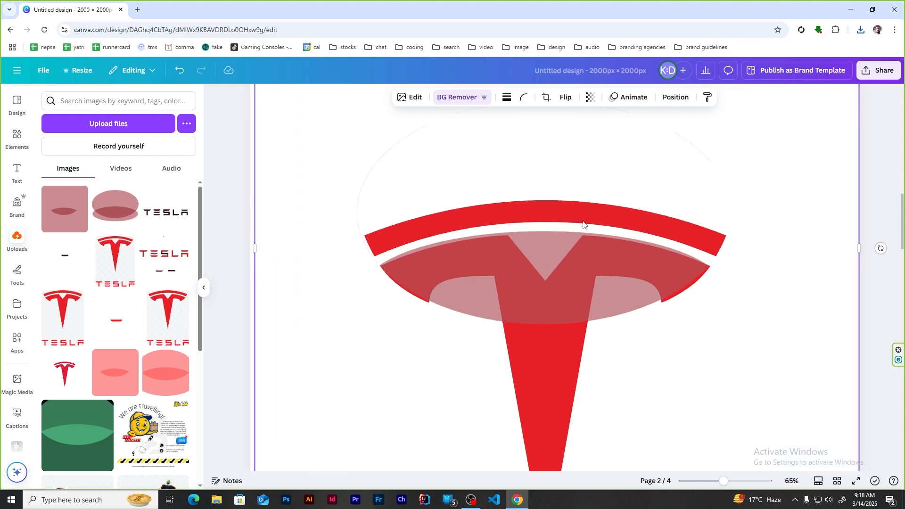
# - Crop the empty margins on all four sides of the lens image
pyautogui.keyDown('ctrl'); pyautogui.scroll(-3, 507, 284); pyautogui.keyUp('ctrl')
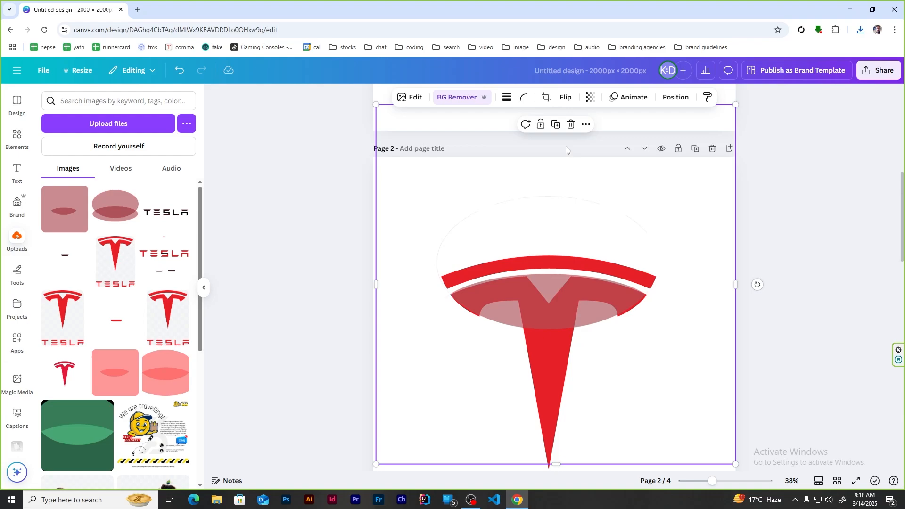
pyautogui.scroll(2, 565, 146)
pyautogui.moveTo(557, 197); pyautogui.dragTo(571, 349)
pyautogui.keyDown('ctrl'); pyautogui.scroll(3, 570, 380); pyautogui.keyUp('ctrl')
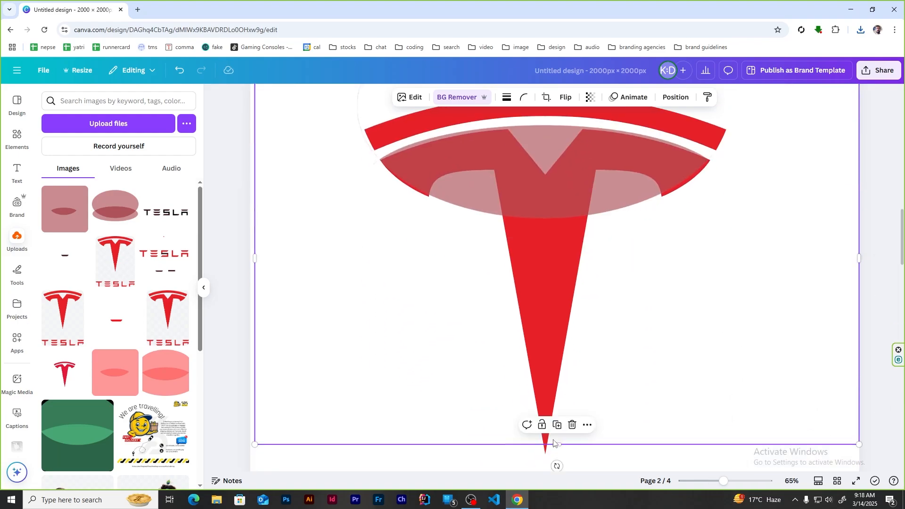
pyautogui.moveTo(555, 444); pyautogui.dragTo(559, 228)
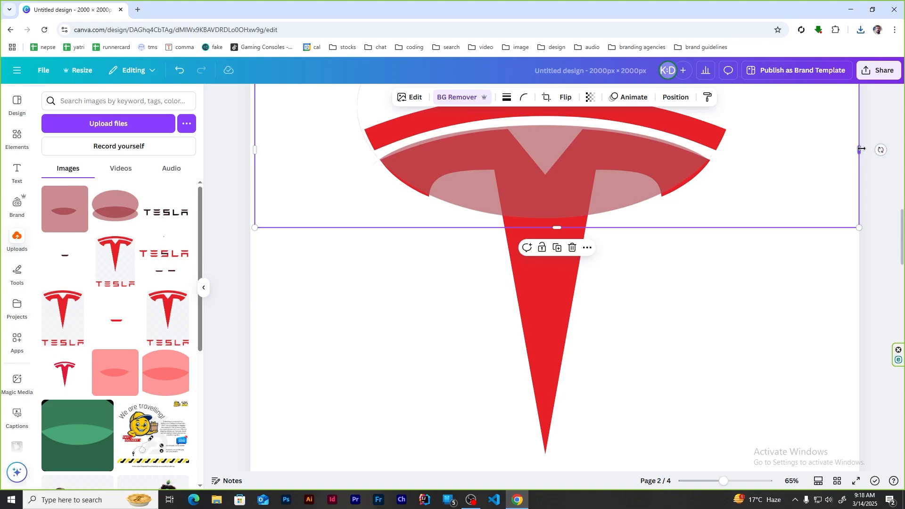
pyautogui.moveTo(862, 148); pyautogui.dragTo(747, 145)
pyautogui.moveTo(259, 155); pyautogui.dragTo(345, 153)
# - Fine-tune the cropped lens image's size so its edges follow the outline of the emblem's wings
pyautogui.moveTo(744, 226); pyautogui.dragTo(748, 230)
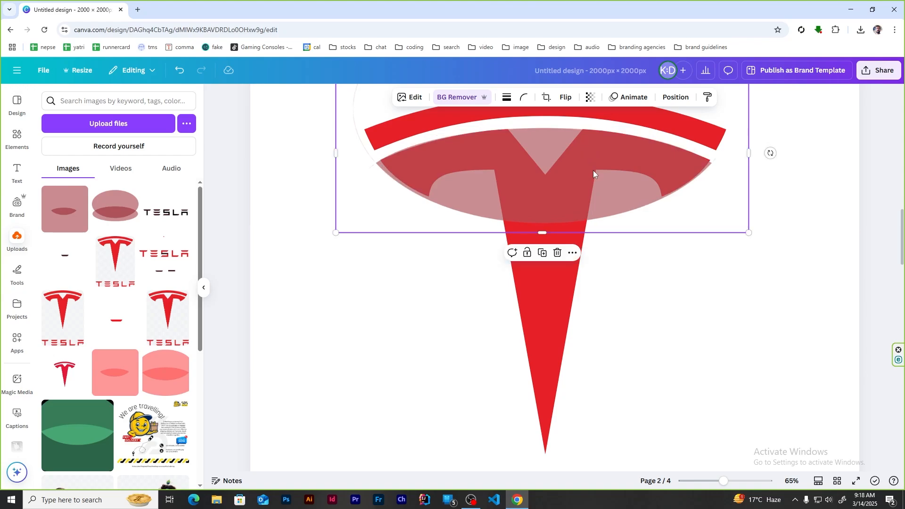
pyautogui.moveTo(546, 232); pyautogui.dragTo(546, 226)
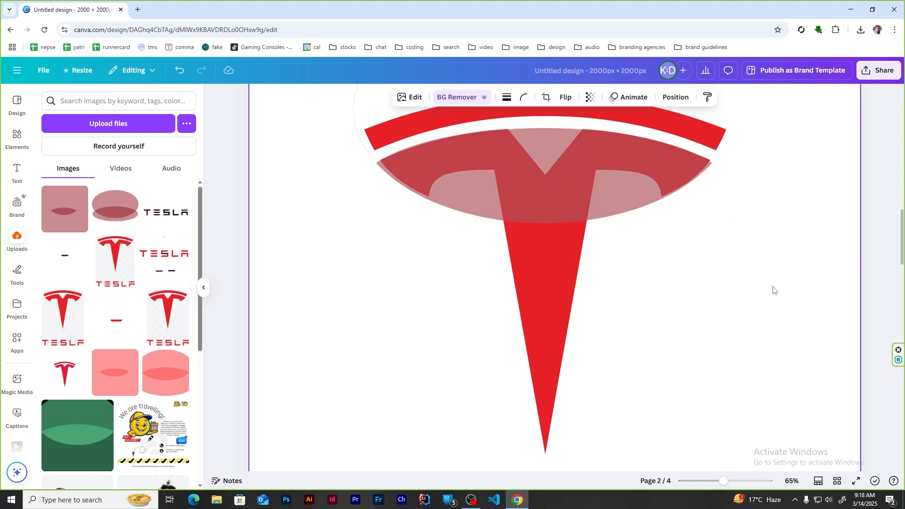
pyautogui.click(777, 302)
pyautogui.scroll(1, 779, 302)
pyautogui.scroll(3, 723, 259)
pyautogui.scroll(-2, 723, 258)
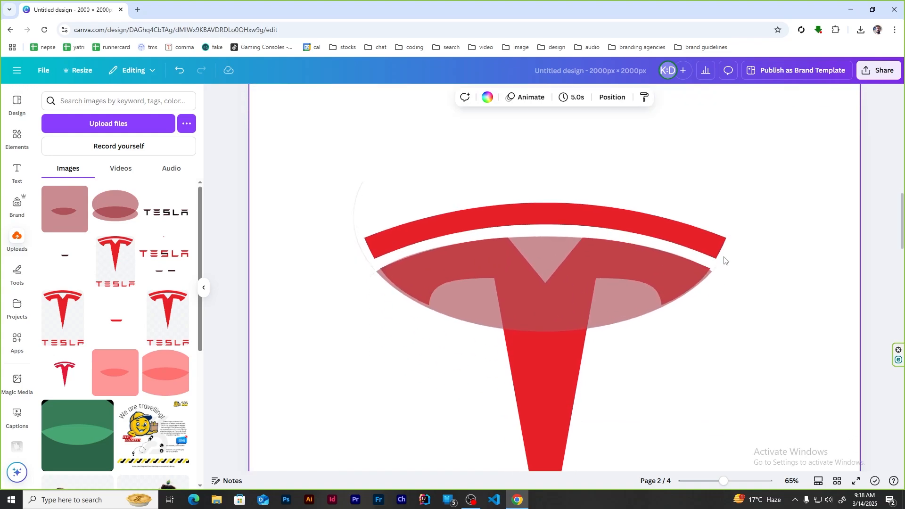
pyautogui.keyDown('ctrl'); pyautogui.scroll(-1, 715, 361); pyautogui.keyUp('ctrl')
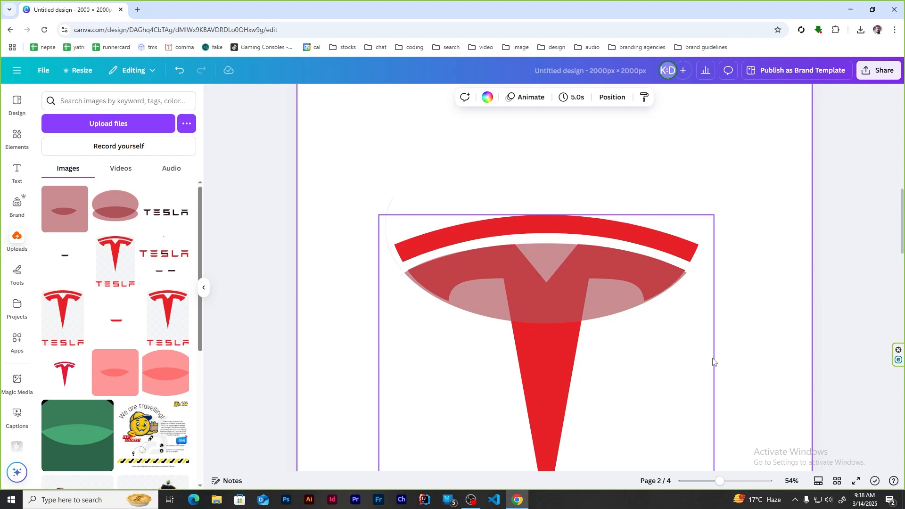
# - Add a rounded square below the wings and widen it to span the gap between the inner wing tips
pyautogui.click(13, 140)
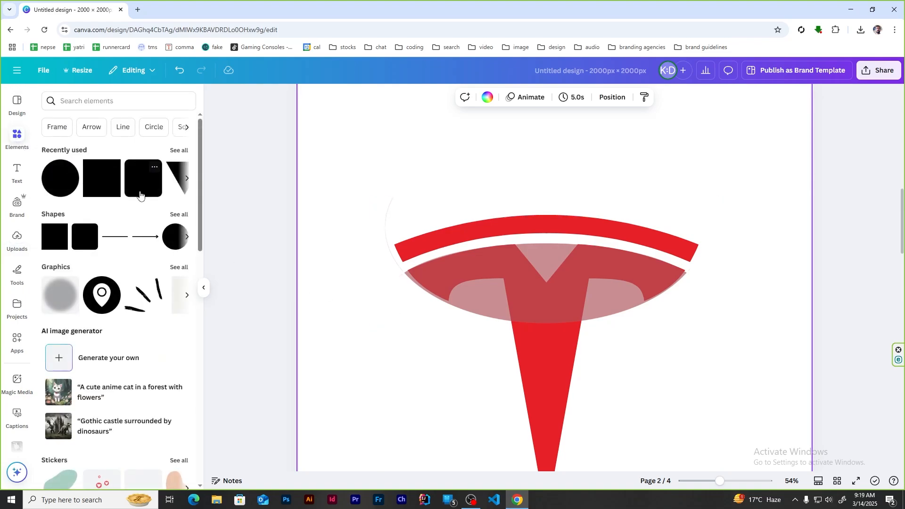
pyautogui.click(140, 194)
pyautogui.moveTo(537, 282); pyautogui.dragTo(531, 313)
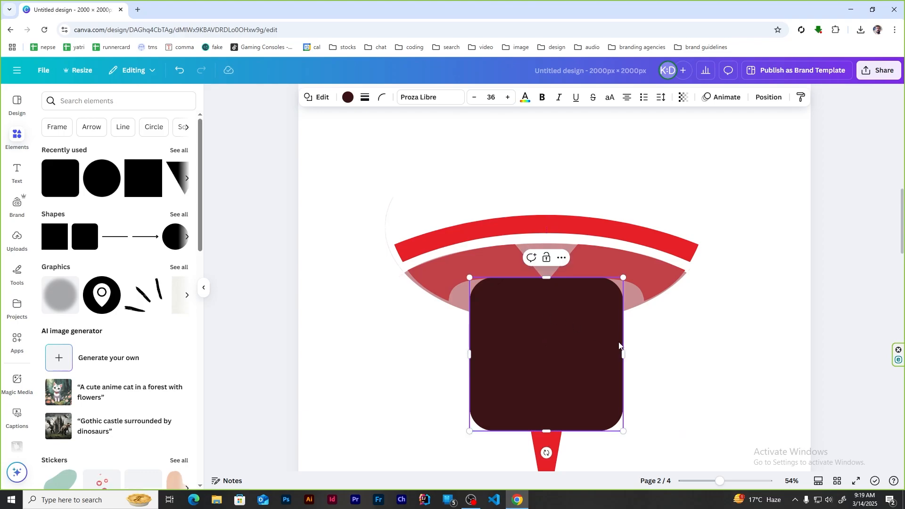
pyautogui.moveTo(624, 354); pyautogui.dragTo(642, 356)
pyautogui.moveTo(470, 355); pyautogui.dragTo(447, 356)
pyautogui.moveTo(542, 323); pyautogui.dragTo(541, 326)
# - Make the rounded square semi-transparent and align its top corners with the curved cutouts under the wings
pyautogui.click(683, 97)
pyautogui.moveTo(652, 141); pyautogui.dragTo(672, 135)
pyautogui.press('Escape')
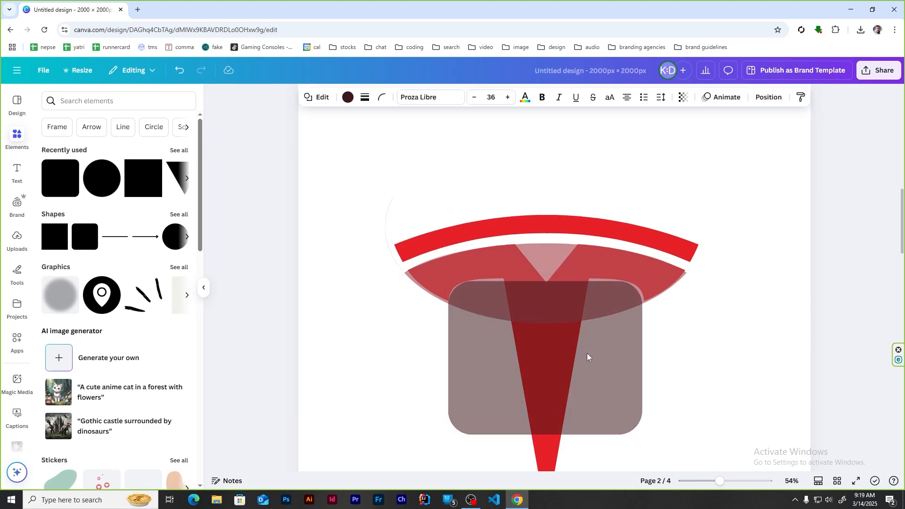
pyautogui.click(696, 337)
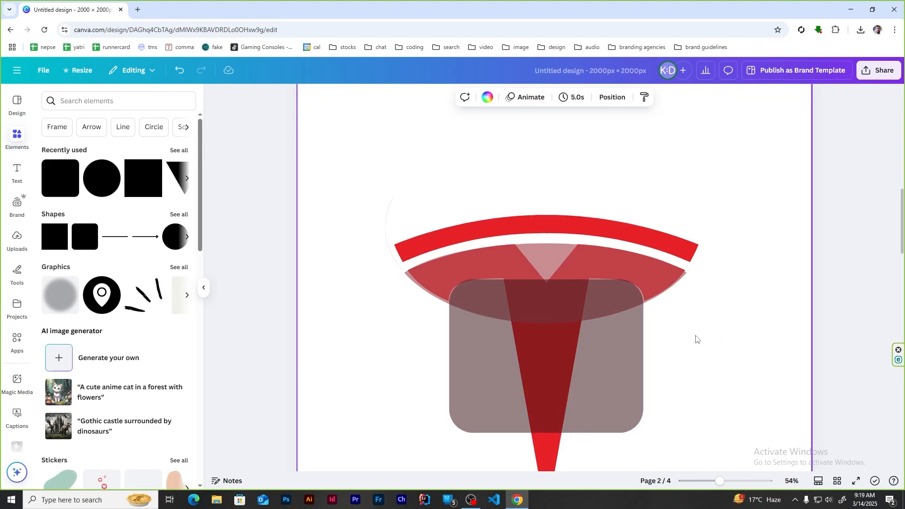
pyautogui.scroll(5, 598, 338)
pyautogui.click(487, 305)
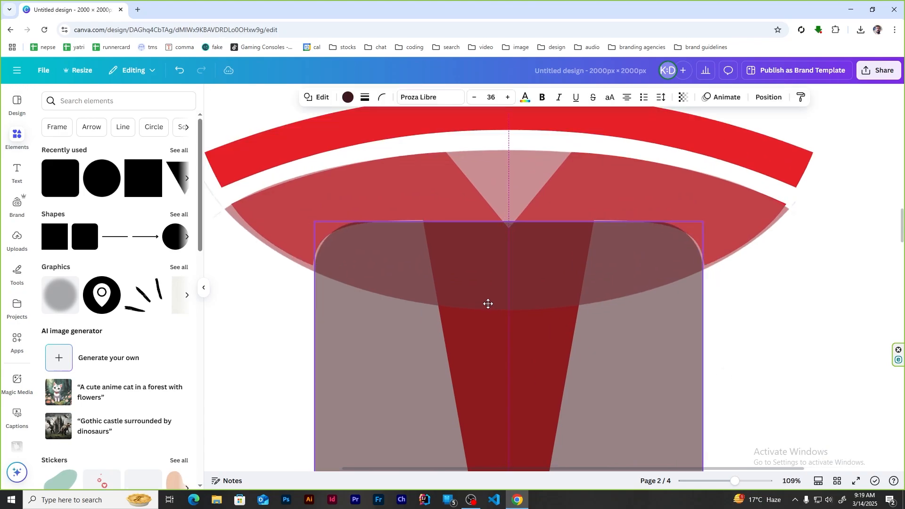
pyautogui.click(688, 337)
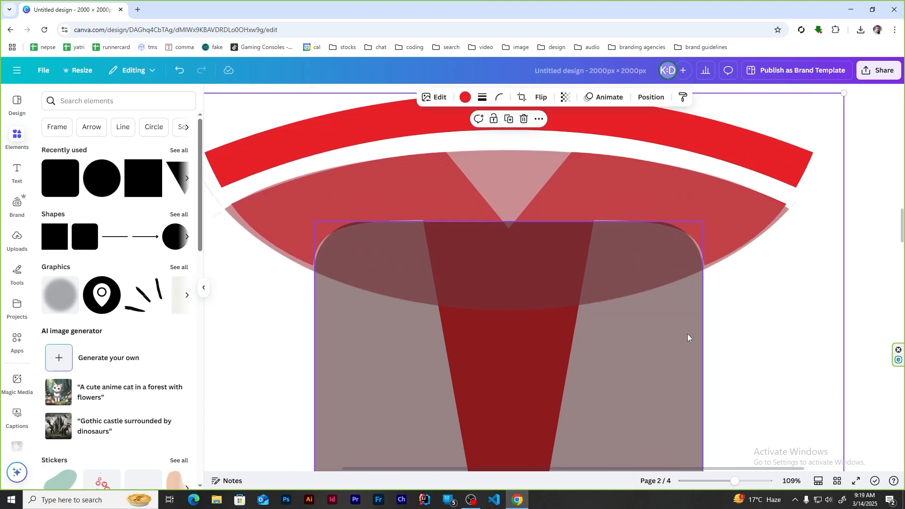
pyautogui.scroll(-5, 689, 338)
pyautogui.click(787, 251)
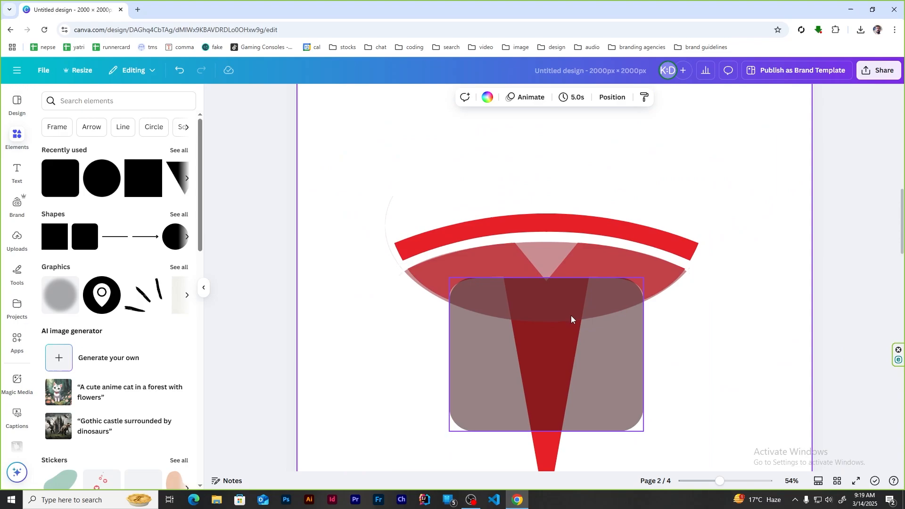
pyautogui.click(563, 334)
pyautogui.click(797, 276)
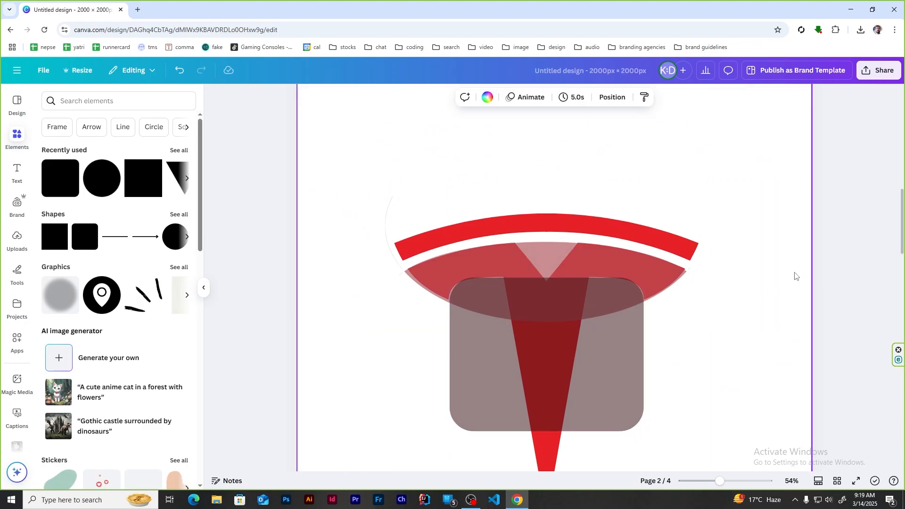
pyautogui.scroll(-4, 762, 292)
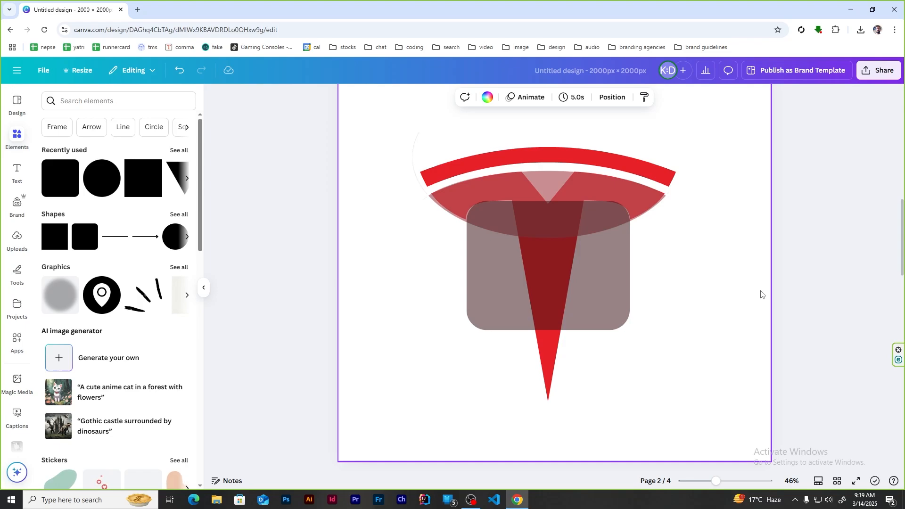
# - Add an inverted triangle, flatten and shrink it, and move it onto the V notch between the wings
pyautogui.click(174, 176)
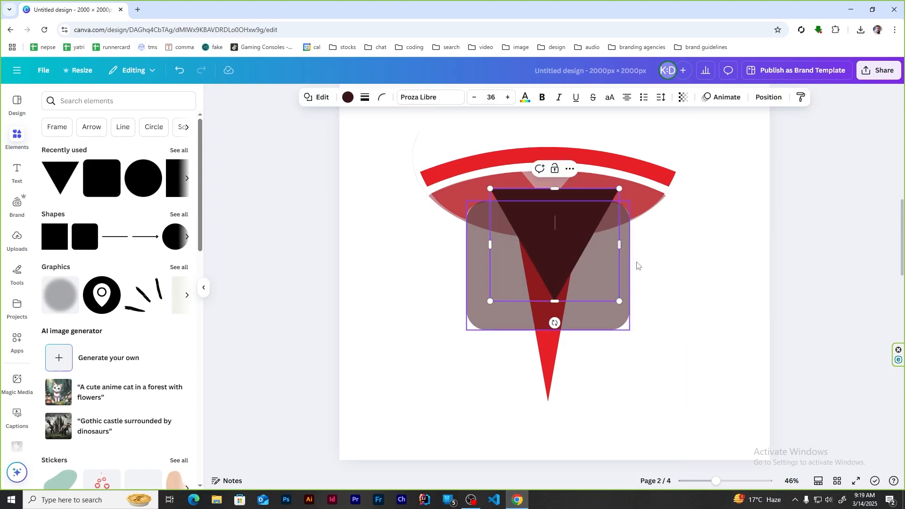
pyautogui.click(650, 265)
pyautogui.moveTo(537, 252); pyautogui.dragTo(532, 274)
pyautogui.moveTo(545, 213); pyautogui.dragTo(546, 251)
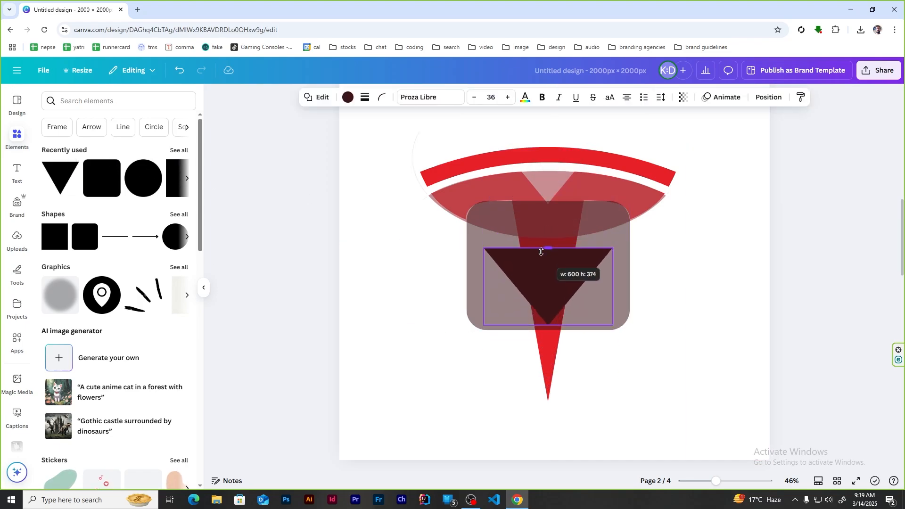
pyautogui.moveTo(543, 289); pyautogui.dragTo(541, 217)
pyautogui.moveTo(610, 209); pyautogui.dragTo(544, 198)
# - Make the triangle semi-transparent and resize it to match the emblem's V notch
pyautogui.click(683, 97)
pyautogui.click(664, 137)
pyautogui.click(736, 281)
pyautogui.scroll(3, 574, 164)
pyautogui.moveTo(515, 305); pyautogui.dragTo(522, 245)
pyautogui.moveTo(520, 156); pyautogui.dragTo(521, 178)
pyautogui.moveTo(619, 215); pyautogui.dragTo(574, 219)
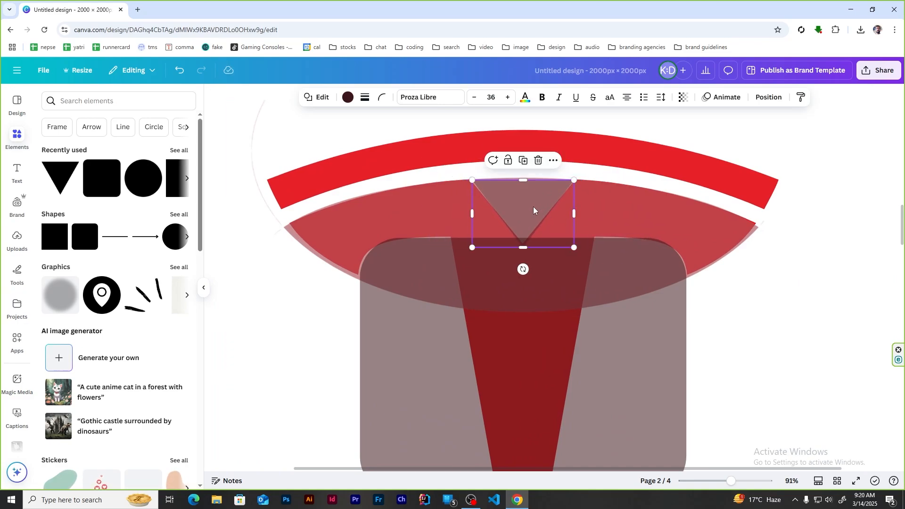
pyautogui.click(812, 186)
# - Duplicate the notch triangle and stretch the copy to cover the emblem's long vertical stem
pyautogui.scroll(-5, 585, 270)
pyautogui.moveTo(546, 220); pyautogui.dragTo(542, 258)
pyautogui.moveTo(547, 291)
pyautogui.mouseDown()
pyautogui.moveTo(545, 462)
pyautogui.moveTo(540, 257)
pyautogui.moveTo(542, 300)
pyautogui.mouseUp()
pyautogui.scroll(4, 566, 330)
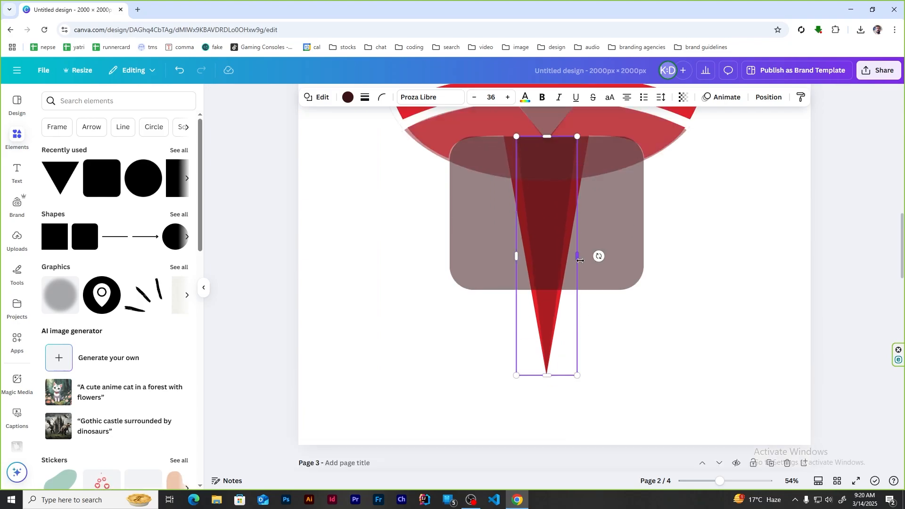
pyautogui.moveTo(581, 370); pyautogui.dragTo(593, 370)
pyautogui.click(753, 275)
pyautogui.scroll(-3, 721, 297)
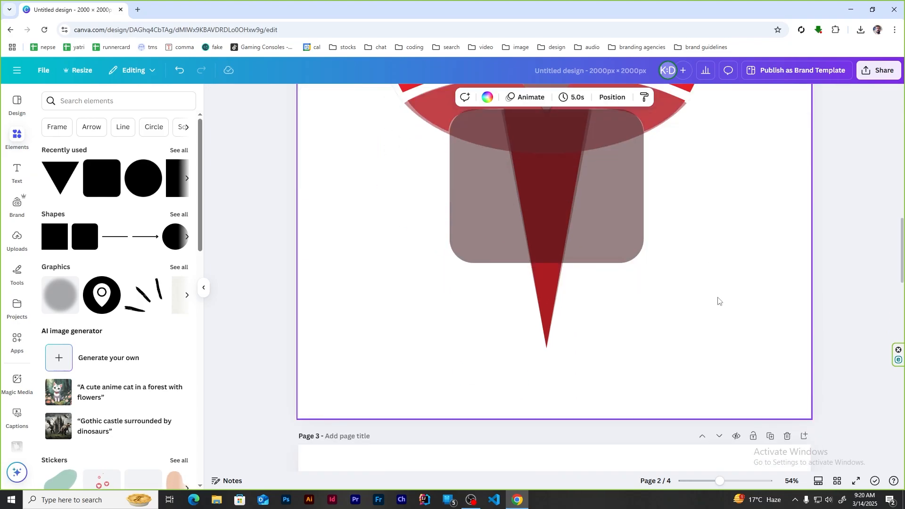
pyautogui.scroll(3, 717, 299)
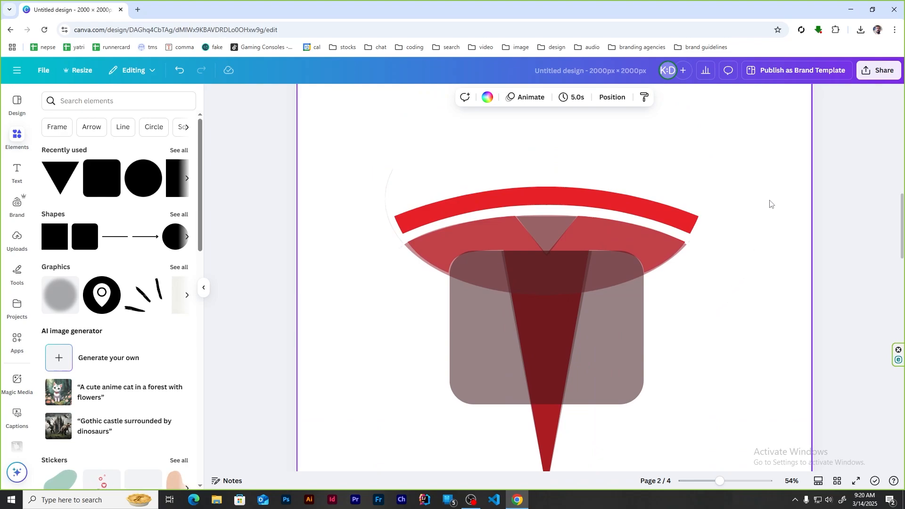
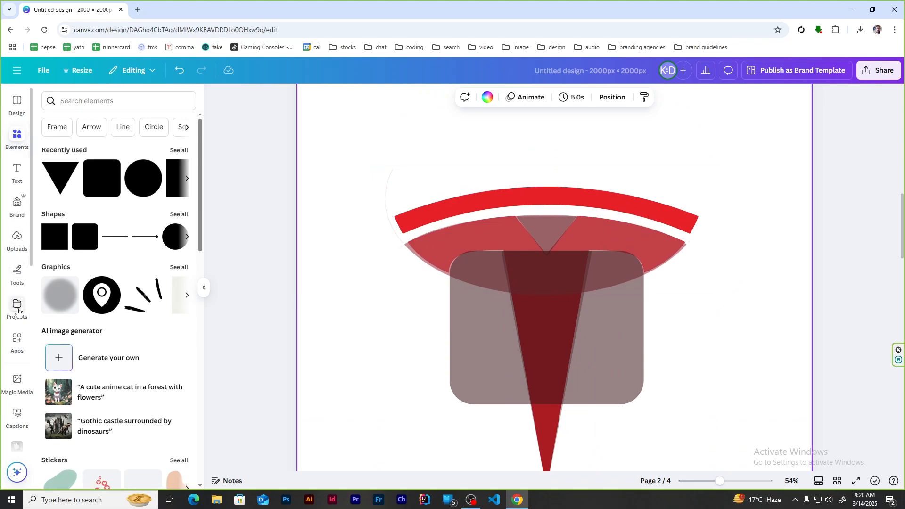
# - Draw a curved line over the emblem's top bar and increase its thickness
pyautogui.click(18, 273)
pyautogui.click(49, 284)
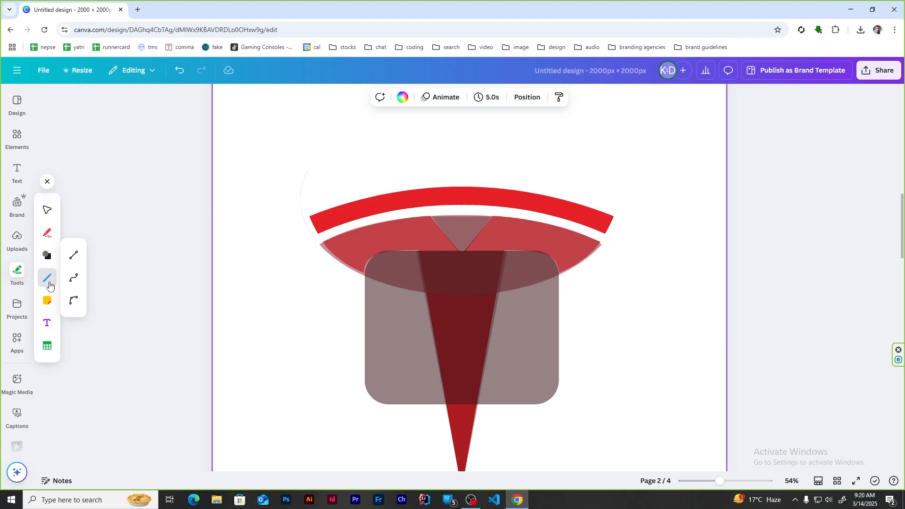
pyautogui.click(73, 303)
pyautogui.moveTo(471, 309); pyautogui.dragTo(495, 222)
pyautogui.click(386, 97)
pyautogui.moveTo(324, 181); pyautogui.dragTo(395, 186)
# - Set the curved line's color to black
pyautogui.click(362, 97)
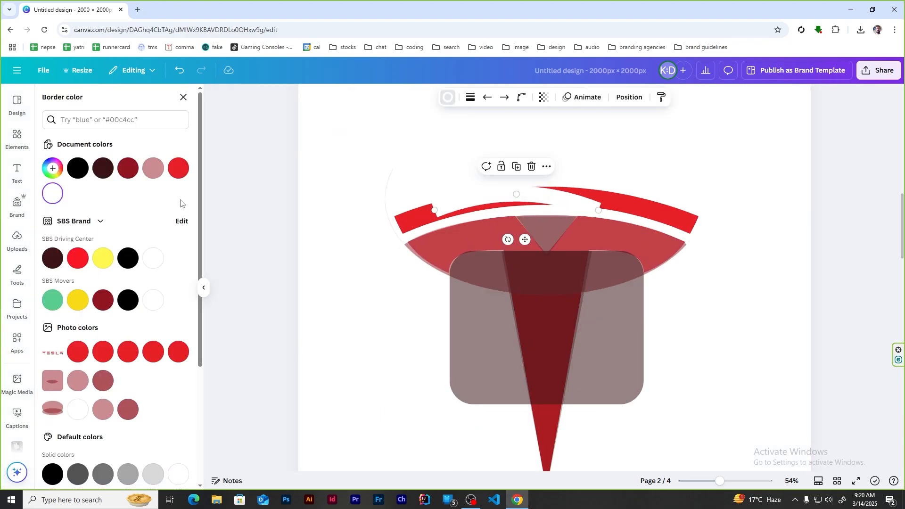
pyautogui.click(103, 168)
pyautogui.click(810, 200)
pyautogui.scroll(2, 374, 177)
# - Stretch the black line between both ends of the top bar and bend it to the bar's curvature
pyautogui.click(340, 216)
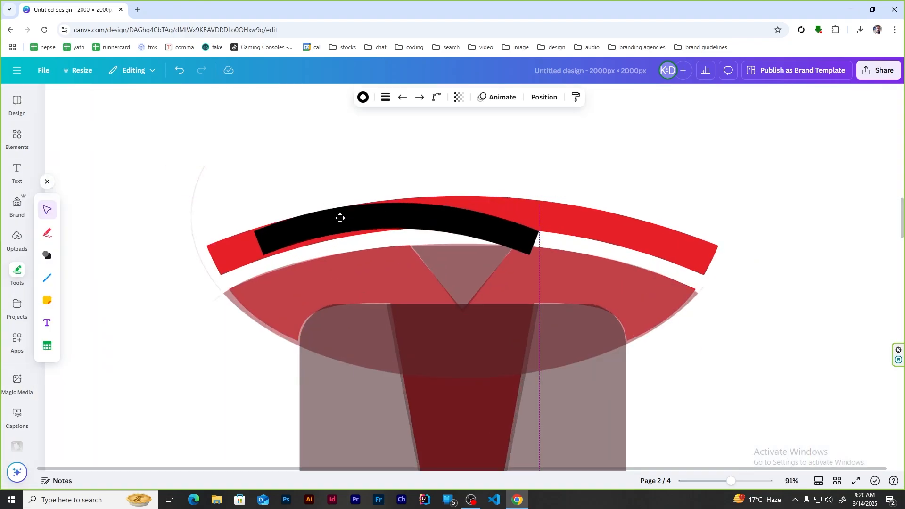
pyautogui.moveTo(339, 216); pyautogui.dragTo(297, 234)
pyautogui.moveTo(493, 261); pyautogui.dragTo(713, 263)
pyautogui.moveTo(470, 230); pyautogui.dragTo(453, 214)
pyautogui.moveTo(712, 260); pyautogui.dragTo(710, 259)
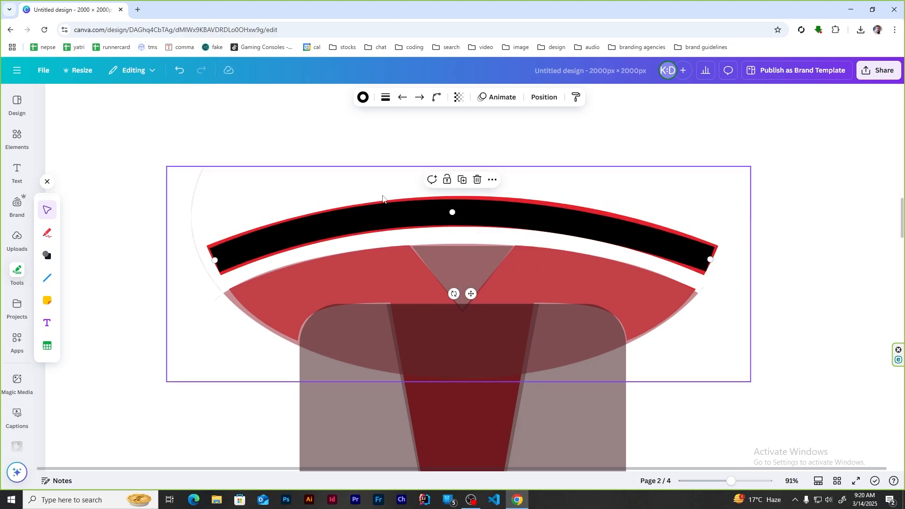
# - Increase the black line's thickness to cover the full height of the emblem's top bar
pyautogui.click(385, 98)
pyautogui.moveTo(382, 184); pyautogui.dragTo(393, 181)
pyautogui.scroll(-5, 432, 273)
pyautogui.click(576, 287)
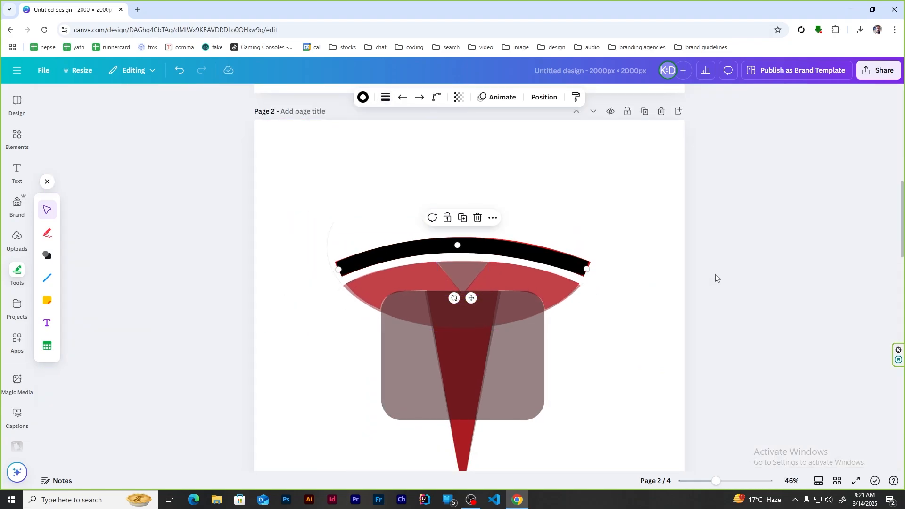
# - Move the red reference emblem off the traced shapes to the lower right corner of page 2
pyautogui.scroll(-3, 603, 326)
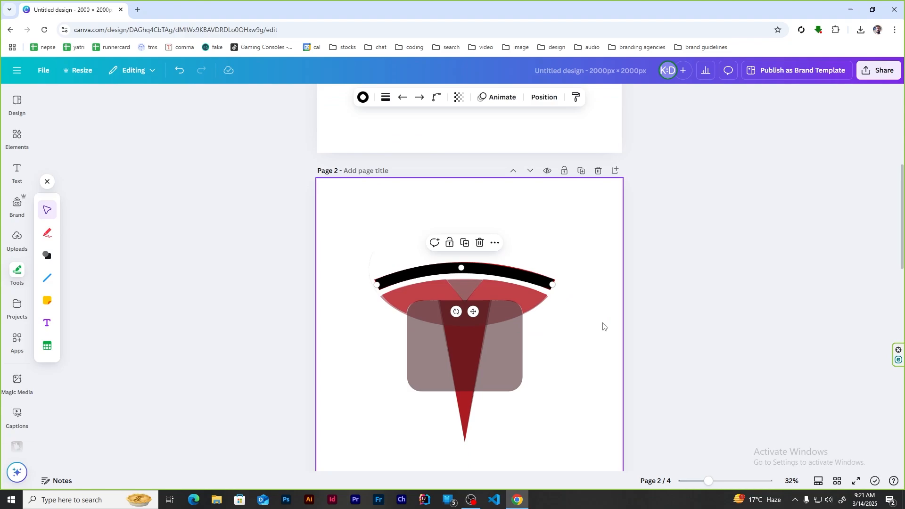
pyautogui.moveTo(450, 459); pyautogui.dragTo(611, 507)
pyautogui.moveTo(612, 344); pyautogui.dragTo(599, 384)
# - Set the transparency of the lens image under the curved bar to 100
pyautogui.scroll(2, 486, 307)
pyautogui.scroll(2, 485, 307)
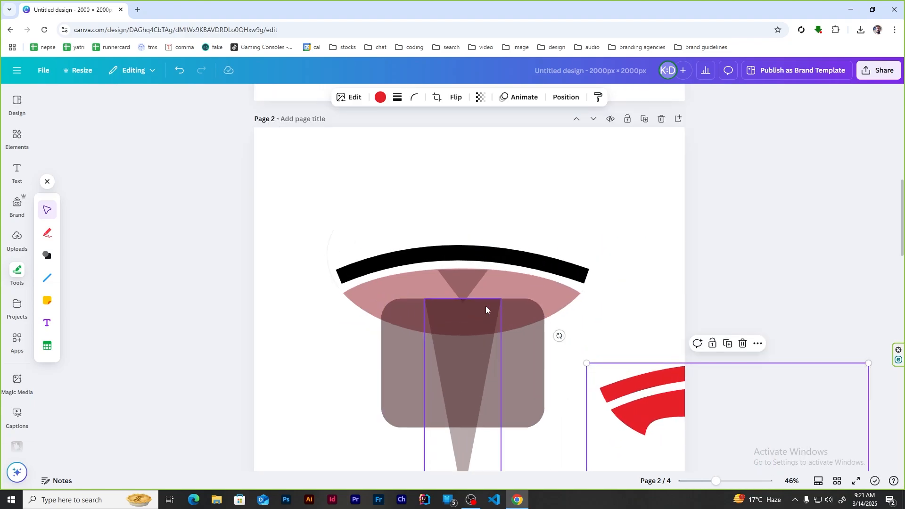
pyautogui.click(556, 300)
pyautogui.click(505, 97)
pyautogui.moveTo(504, 136); pyautogui.dragTo(560, 144)
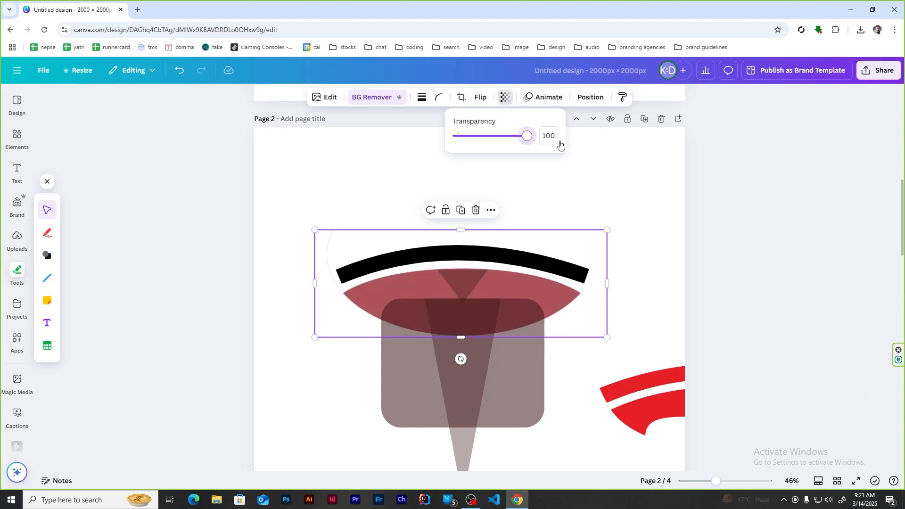
# - Apply the Fuchsia duotone to the lens image, sampling the reference emblem's red for both highlights and shadows
pyautogui.click(325, 97)
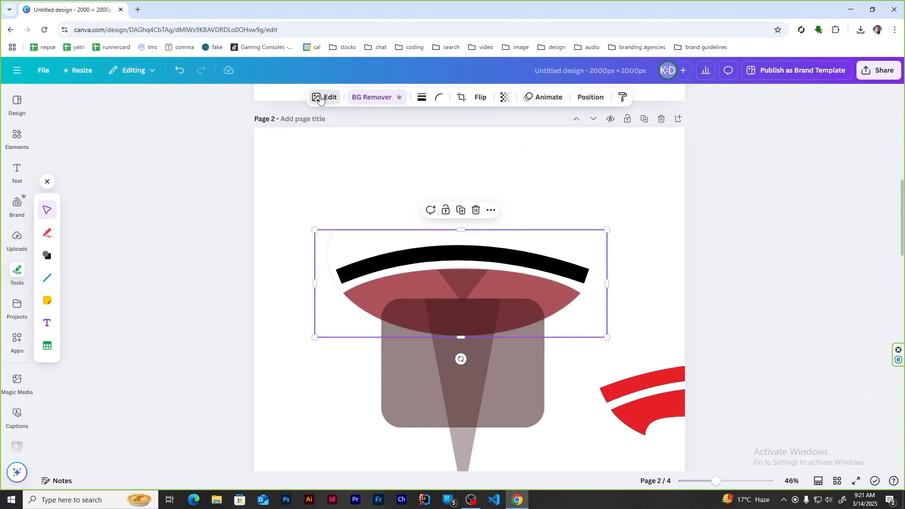
pyautogui.click(111, 358)
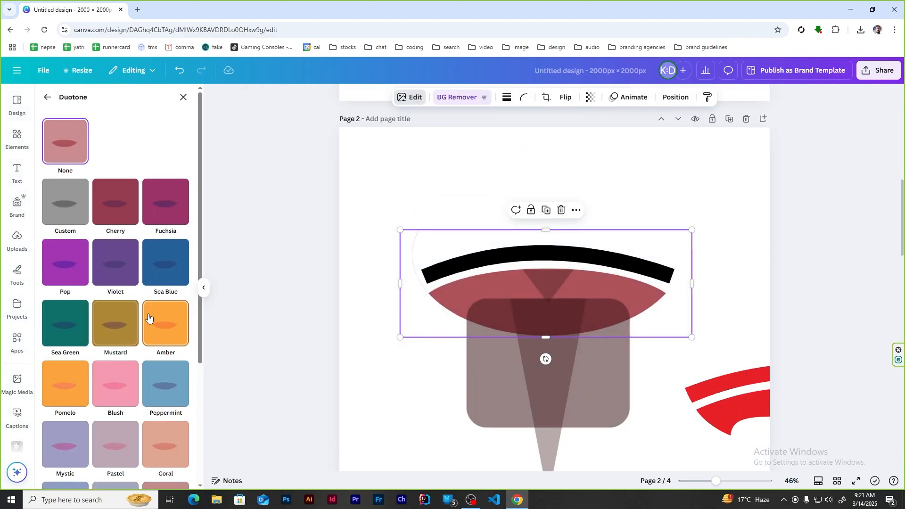
pyautogui.click(165, 200)
pyautogui.click(181, 250)
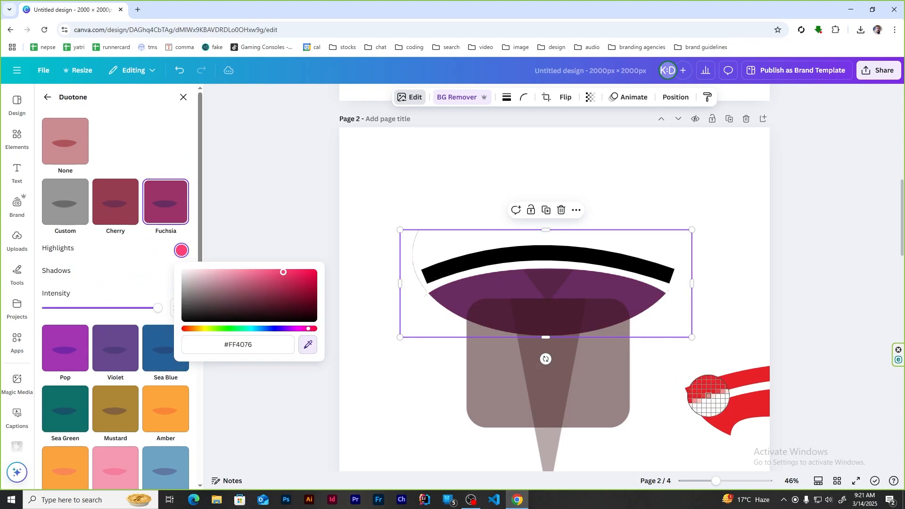
pyautogui.click(708, 396)
pyautogui.click(181, 273)
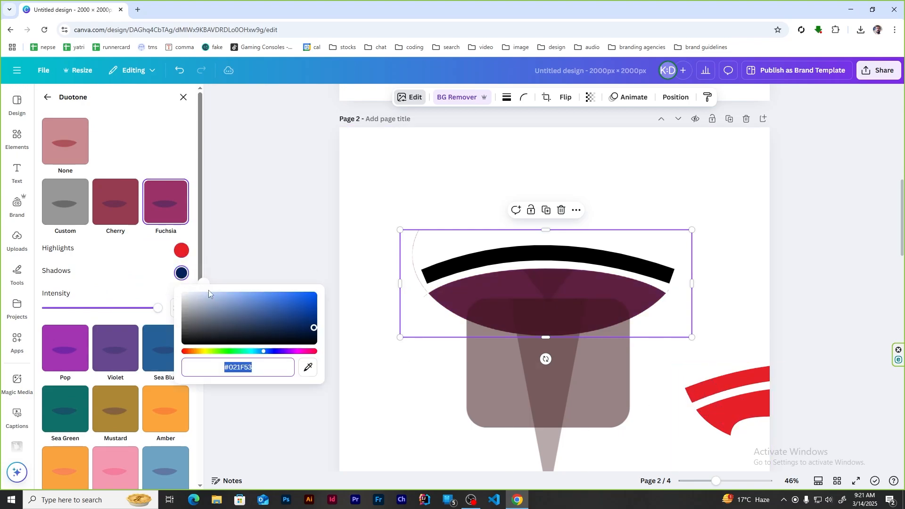
pyautogui.click(309, 369)
pyautogui.click(738, 353)
pyautogui.click(739, 245)
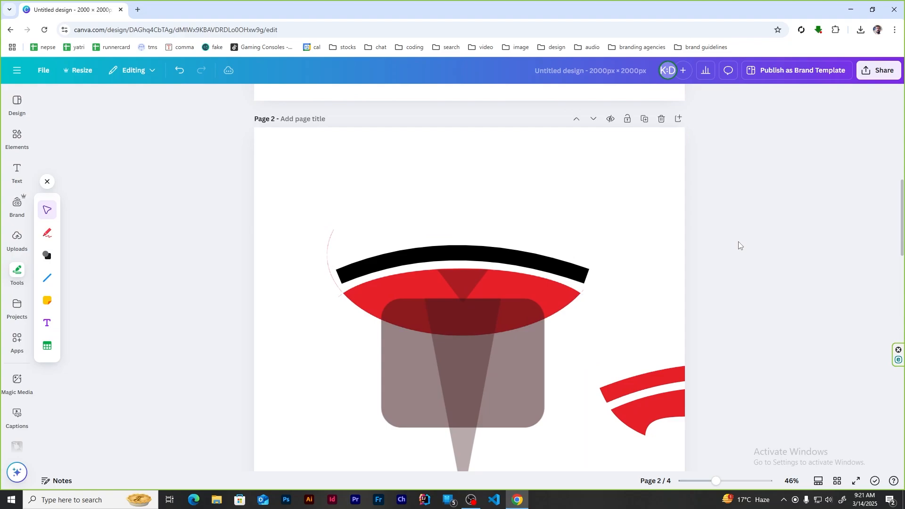
# - Recolor the black curved line with the emblem's red from the document colors
pyautogui.click(463, 287)
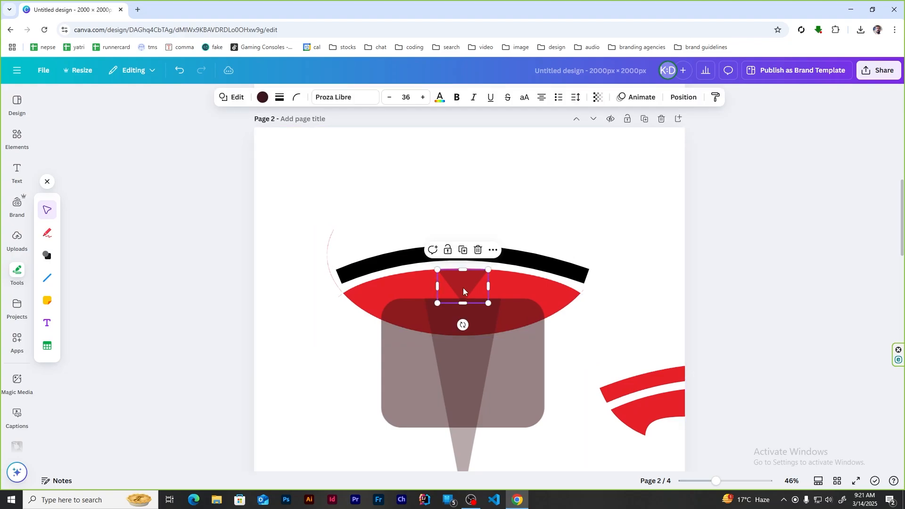
pyautogui.click(459, 257)
pyautogui.click(360, 98)
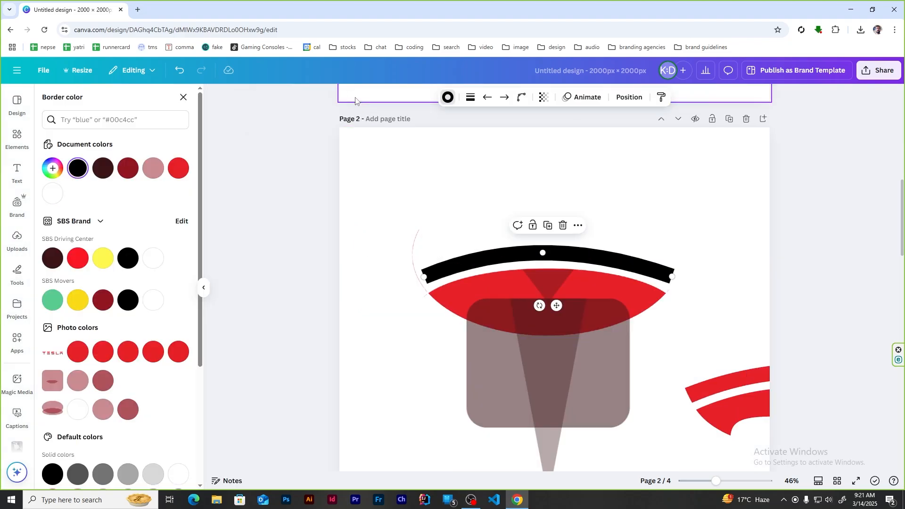
pyautogui.click(179, 169)
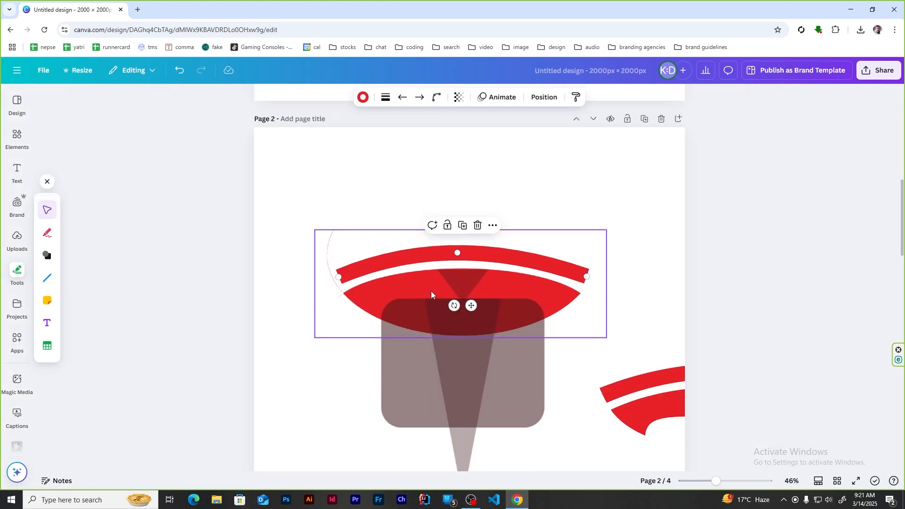
# - Set the small upper triangle's transparency to 100 and fill it with white
pyautogui.click(469, 284)
pyautogui.click(597, 97)
pyautogui.moveTo(590, 135); pyautogui.dragTo(702, 154)
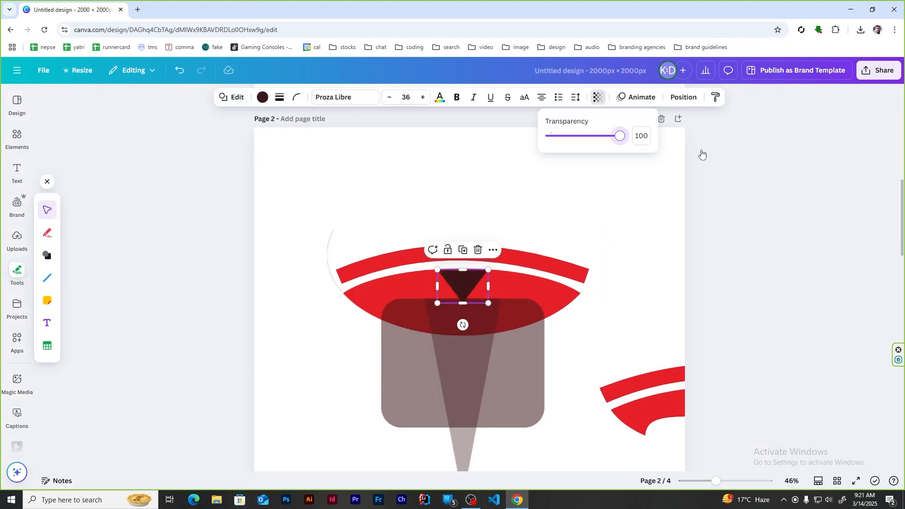
pyautogui.click(263, 98)
pyautogui.click(153, 258)
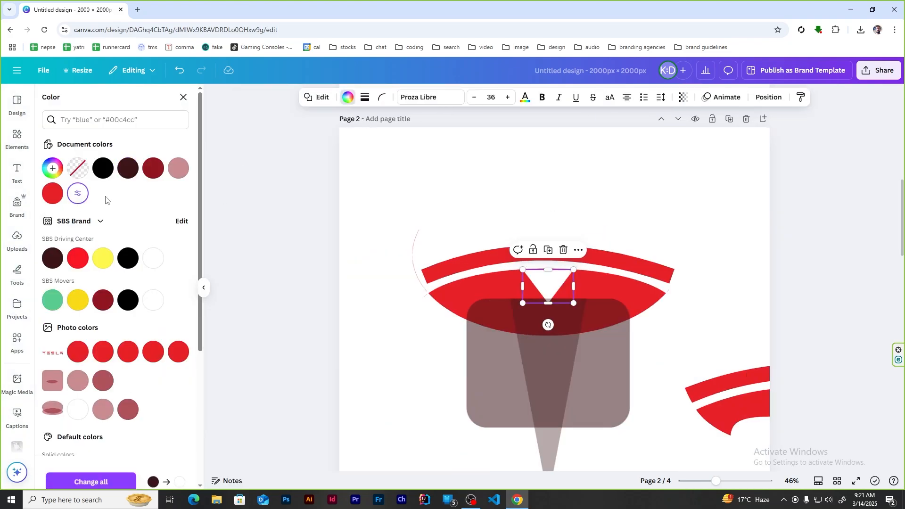
pyautogui.click(755, 247)
# - Set the rounded square's transparency to 100 and fill it with white
pyautogui.click(623, 361)
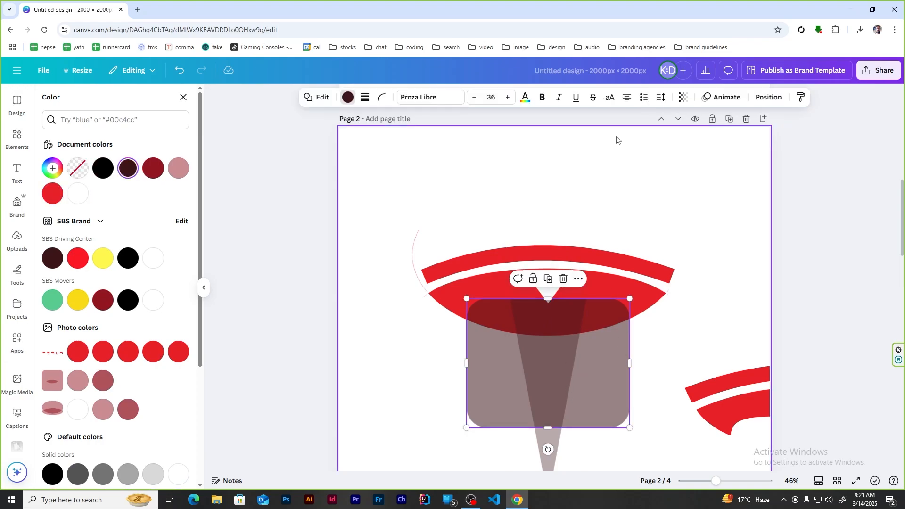
pyautogui.click(683, 97)
pyautogui.moveTo(672, 136); pyautogui.dragTo(888, 166)
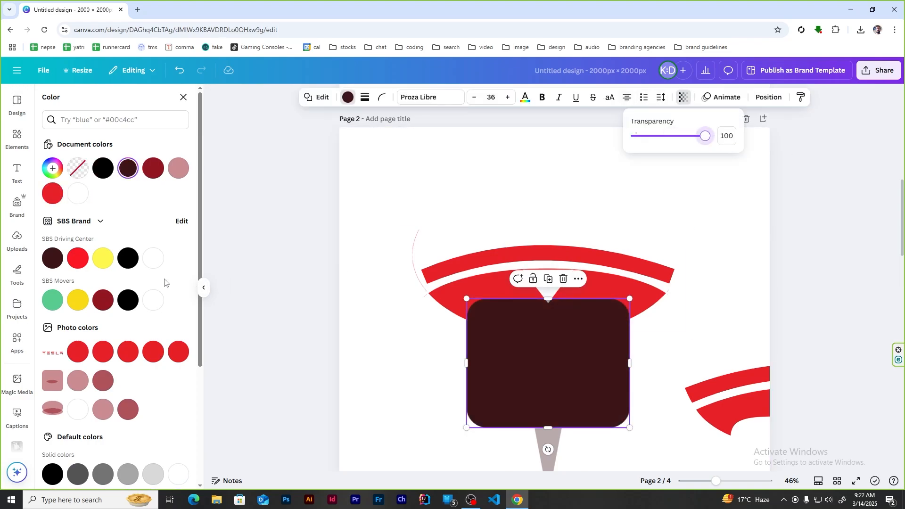
pyautogui.click(154, 258)
# - Set the long stem triangle's transparency to 100 and fill it with the emblem's red
pyautogui.click(538, 405)
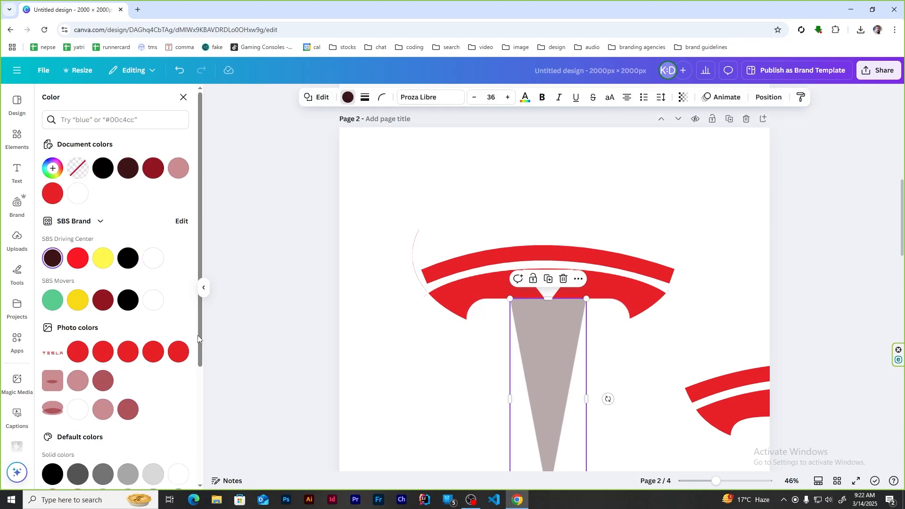
pyautogui.click(683, 97)
pyautogui.moveTo(661, 137); pyautogui.dragTo(876, 160)
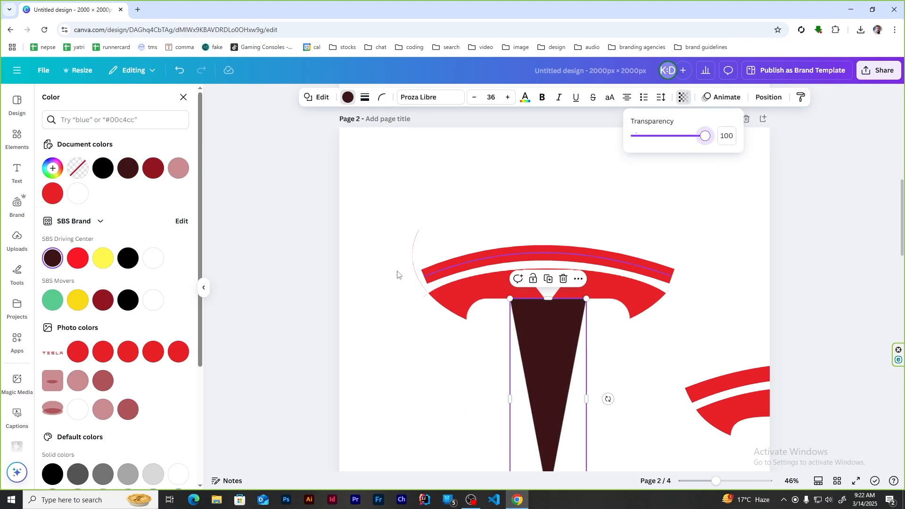
pyautogui.click(52, 193)
pyautogui.click(765, 280)
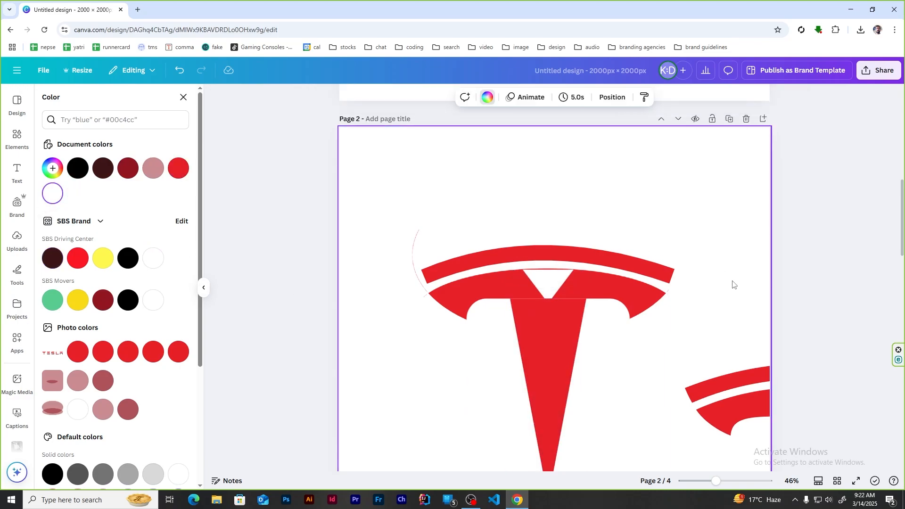
# - Shift the reference emblem further onto the page and bring the small white triangle to the front
pyautogui.scroll(-3, 551, 332)
pyautogui.moveTo(641, 361); pyautogui.dragTo(595, 362)
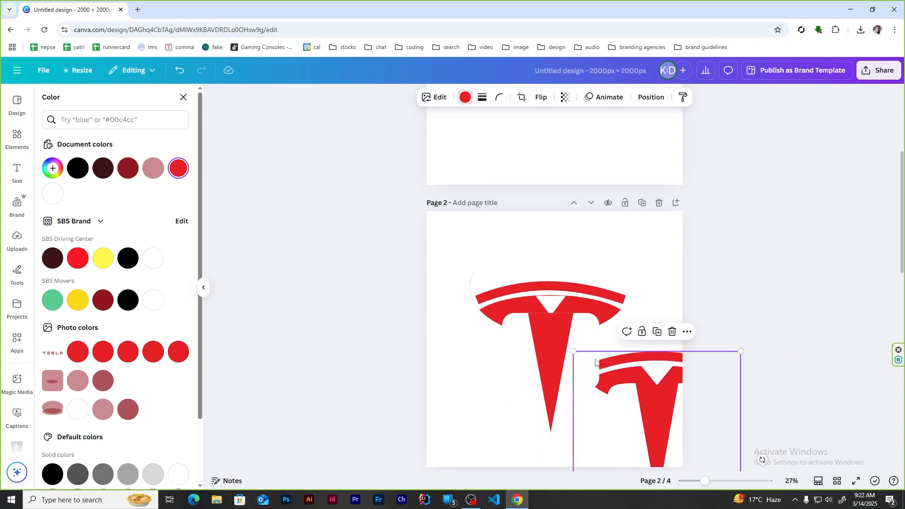
pyautogui.click(551, 309)
pyautogui.rightClick(551, 309)
pyautogui.moveTo(631, 330)
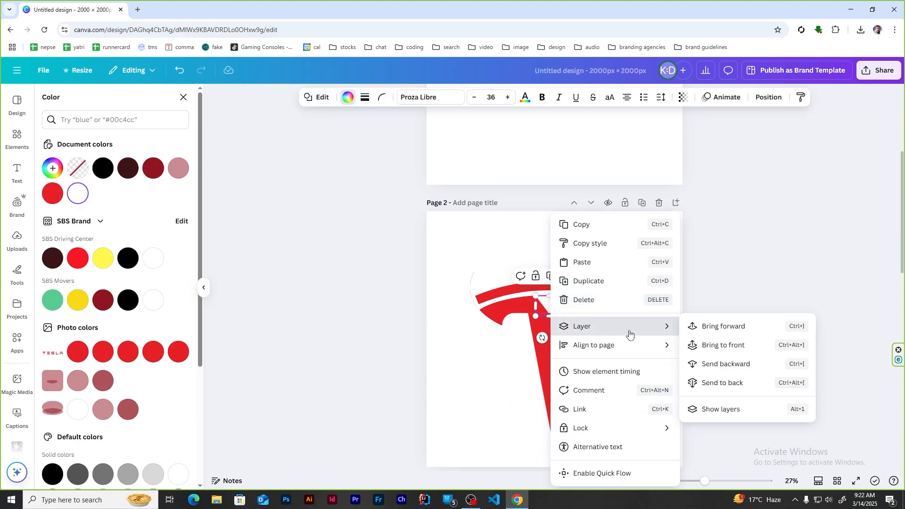
pyautogui.click(744, 345)
pyautogui.click(615, 255)
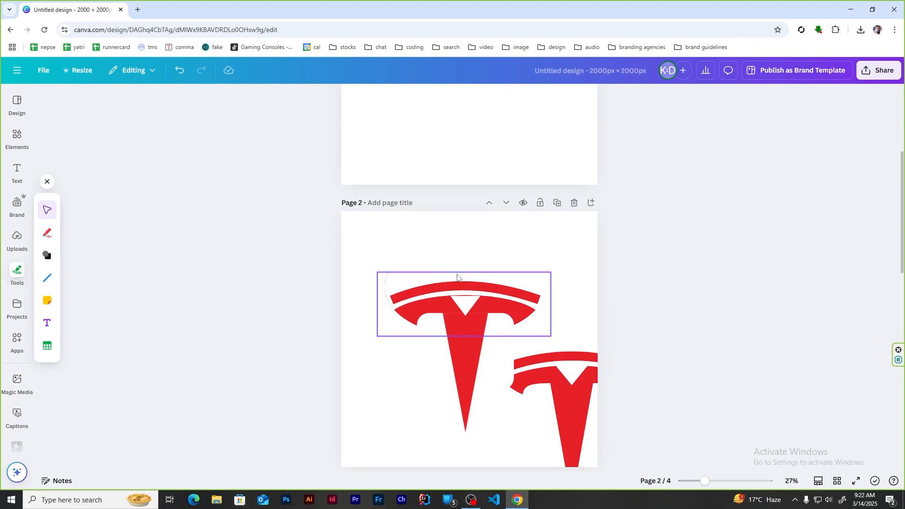
# - Extend the white triangle's top edge slightly upward to cover the thin red line above the notch
pyautogui.scroll(5, 457, 278)
pyautogui.click(464, 325)
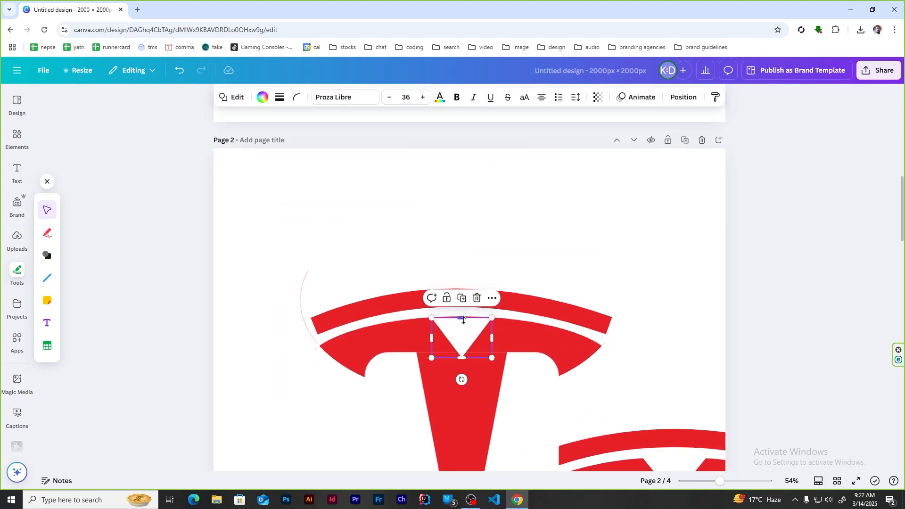
pyautogui.click(701, 226)
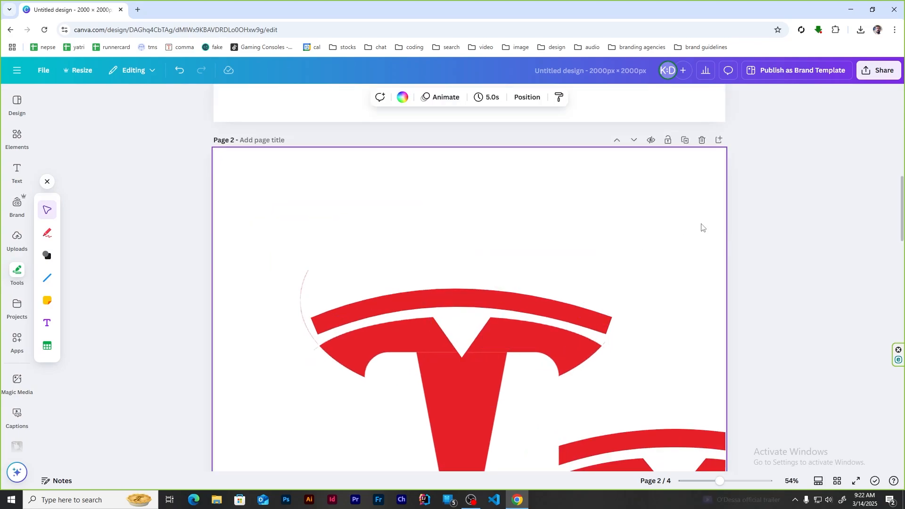
# - Bring the reference emblem one layer forward
pyautogui.scroll(-3, 702, 227)
pyautogui.click(591, 426)
pyautogui.rightClick(591, 426)
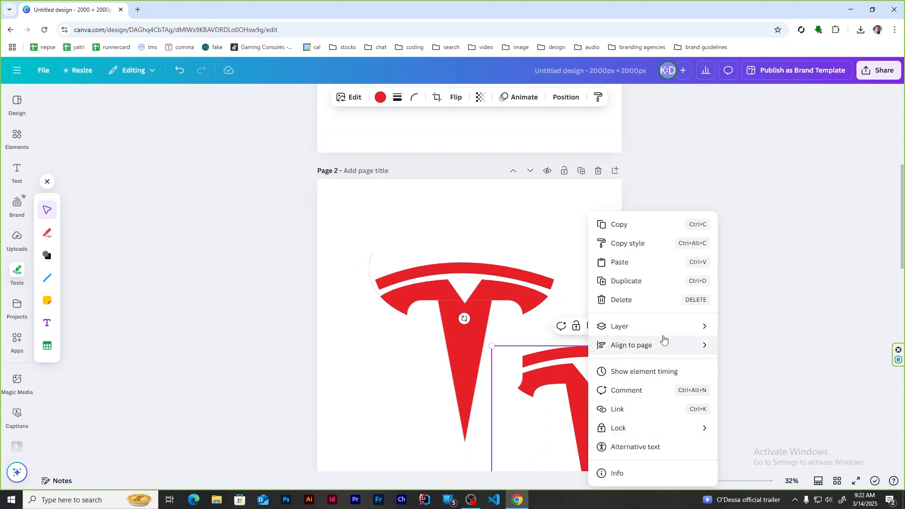
pyautogui.moveTo(688, 326)
pyautogui.click(769, 326)
# - Delete the two lens construction pages that follow page 2
pyautogui.scroll(-8, 643, 348)
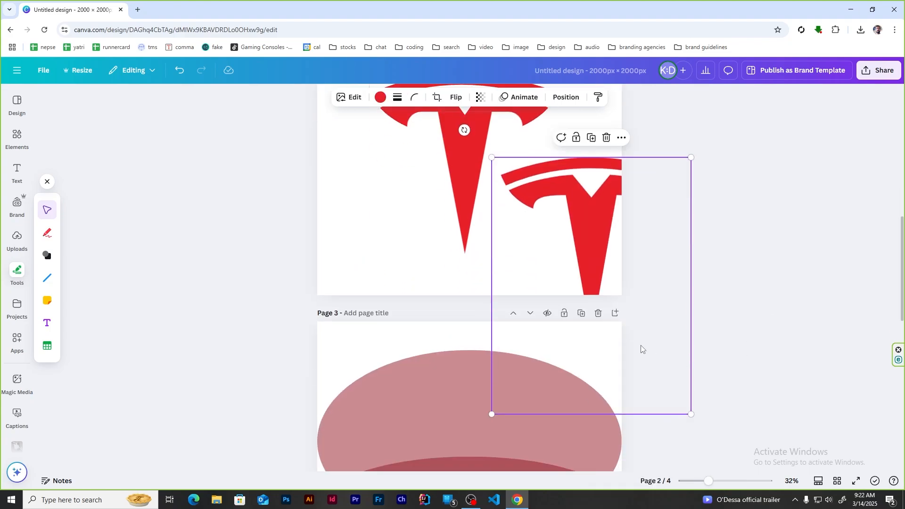
pyautogui.scroll(3, 449, 267)
pyautogui.click(580, 285)
pyautogui.click(597, 267)
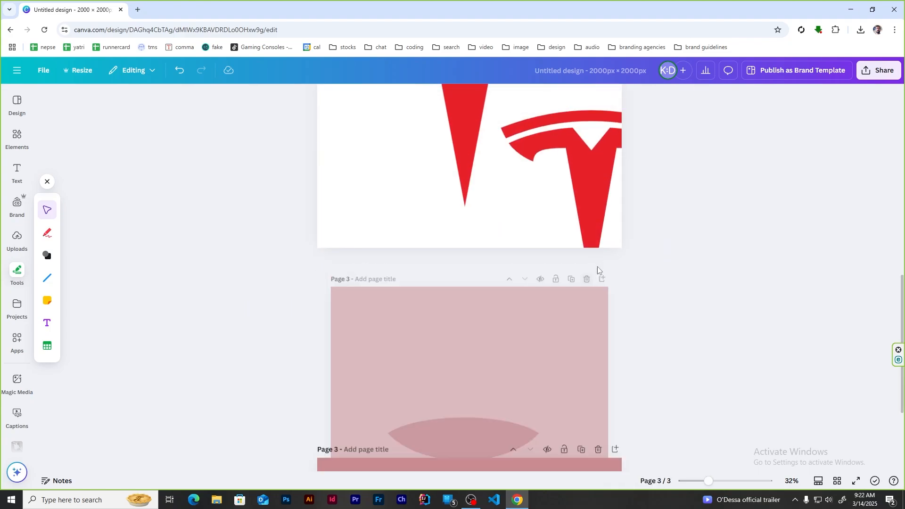
pyautogui.click(597, 271)
# - Move the reference emblem from page 2 onto a newly added page
pyautogui.click(589, 313)
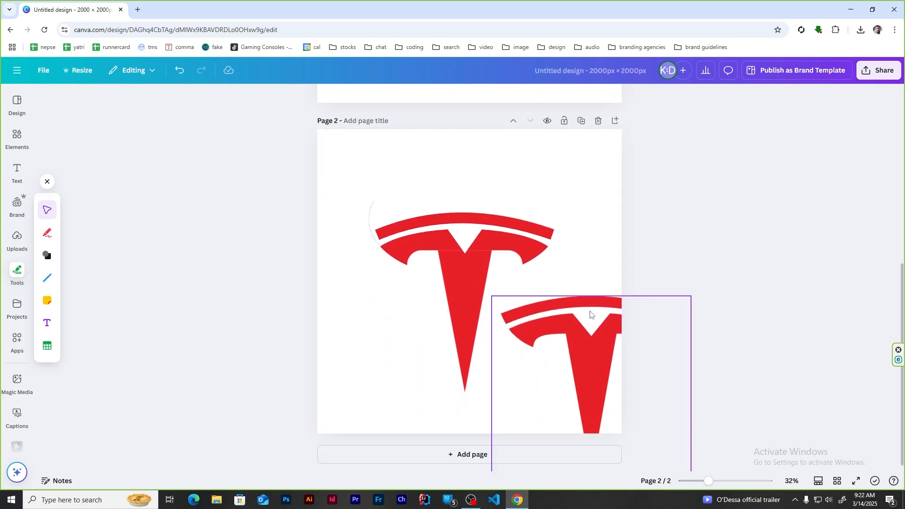
pyautogui.press('Delete')
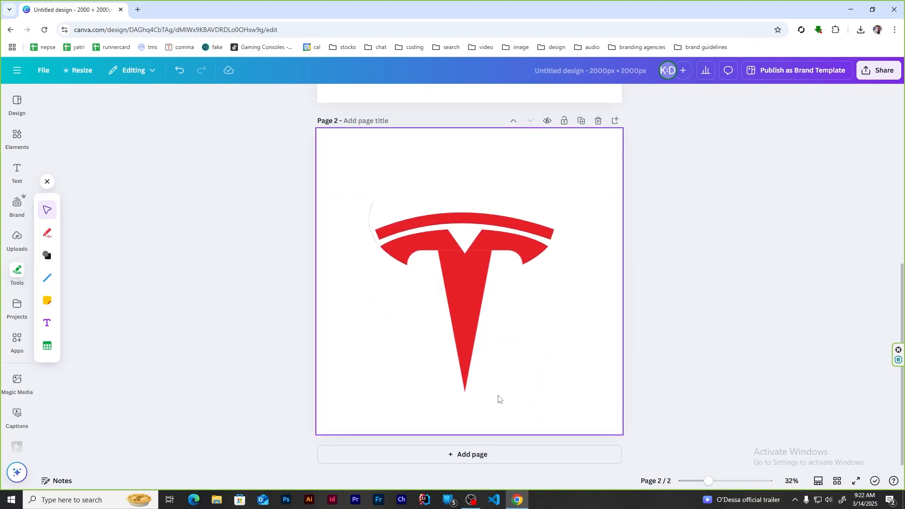
pyautogui.click(485, 455)
pyautogui.hotkey('ctrl', 'z')
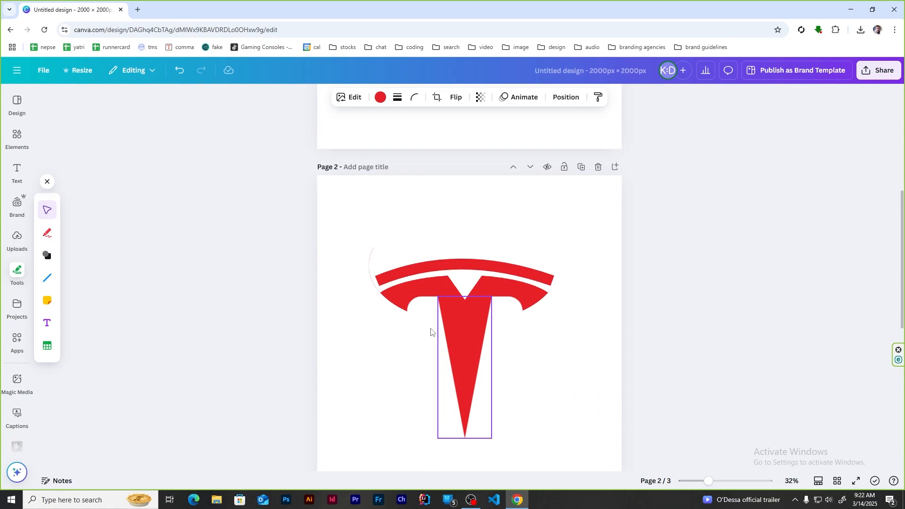
# - Duplicate the white notch triangle and place the rotated copy over the stray arc at the emblem's left end
pyautogui.scroll(3, 453, 283)
pyautogui.click(255, 226)
pyautogui.scroll(3, 245, 228)
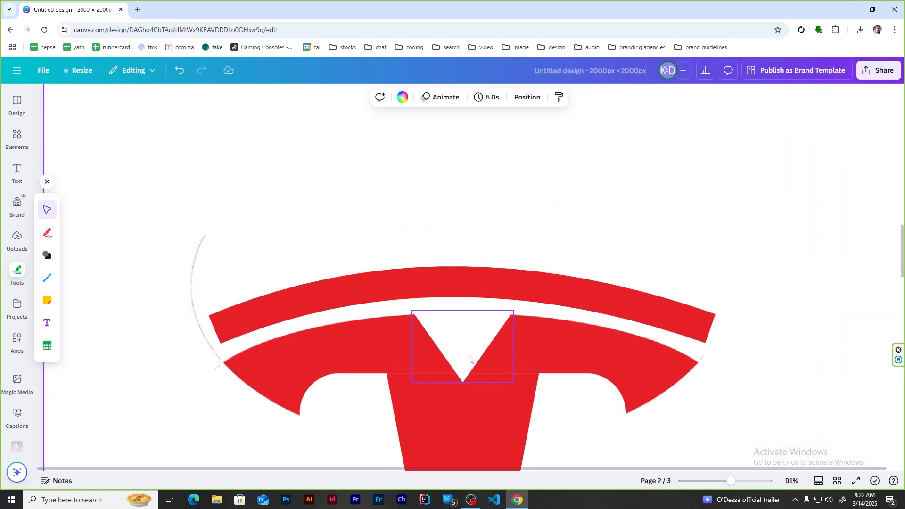
pyautogui.moveTo(469, 359); pyautogui.dragTo(169, 352)
pyautogui.moveTo(176, 421); pyautogui.dragTo(233, 430)
pyautogui.moveTo(180, 386); pyautogui.dragTo(203, 372)
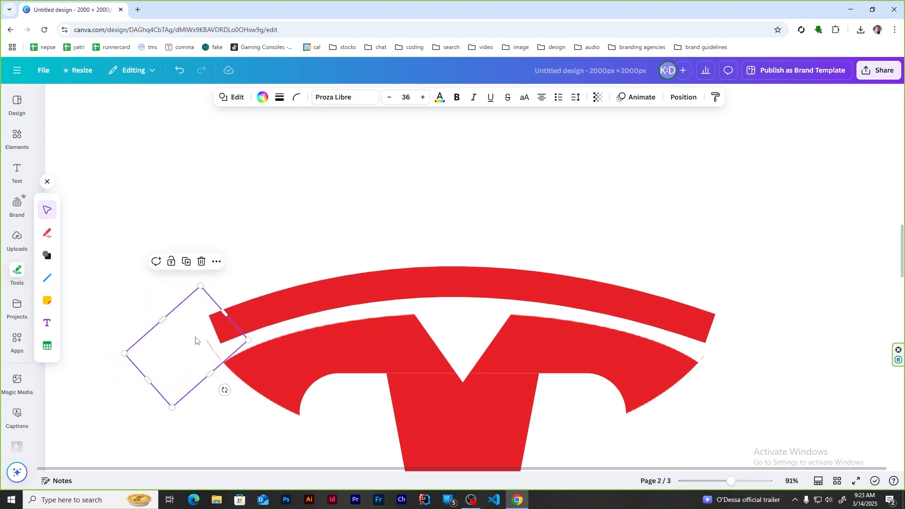
# - Adjust the white triangle copy's rotation and position so it hides the stray arc without covering the red shapes
pyautogui.moveTo(184, 342); pyautogui.dragTo(204, 374)
pyautogui.moveTo(236, 424); pyautogui.dragTo(264, 396)
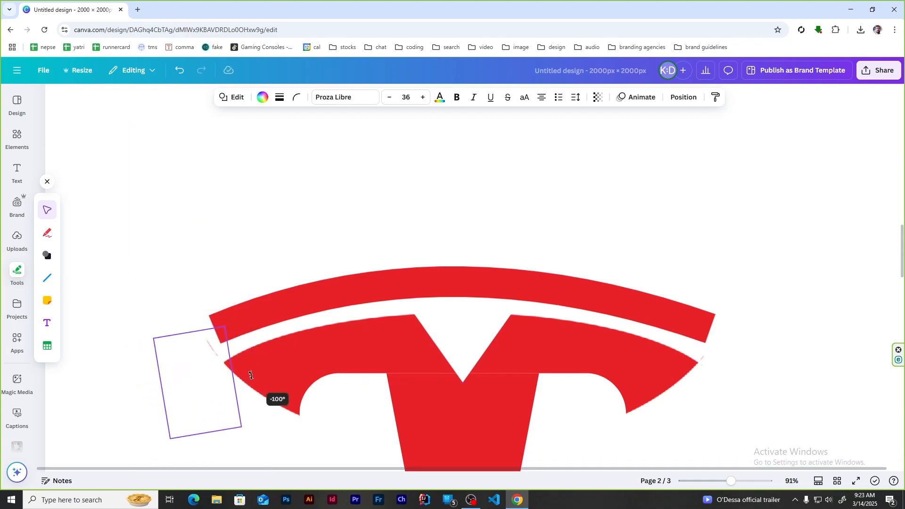
pyautogui.moveTo(206, 398); pyautogui.dragTo(186, 352)
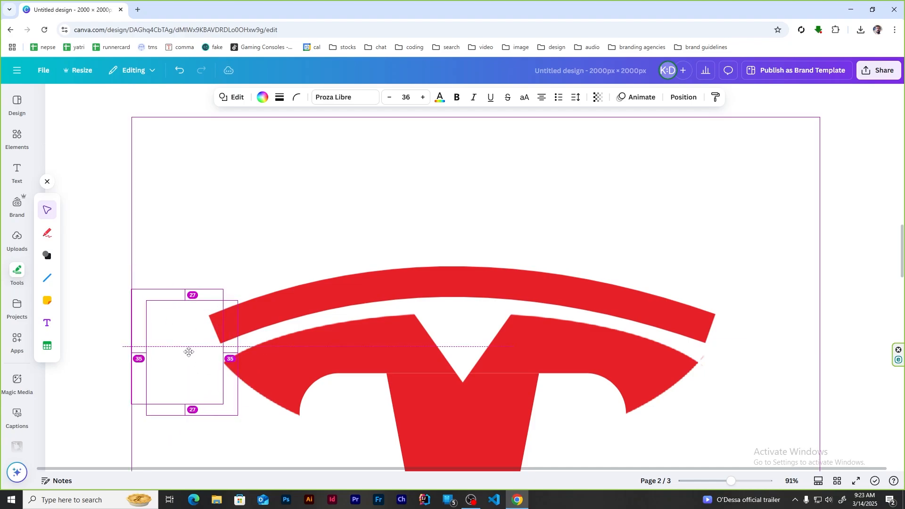
pyautogui.click(432, 214)
pyautogui.scroll(2, 249, 291)
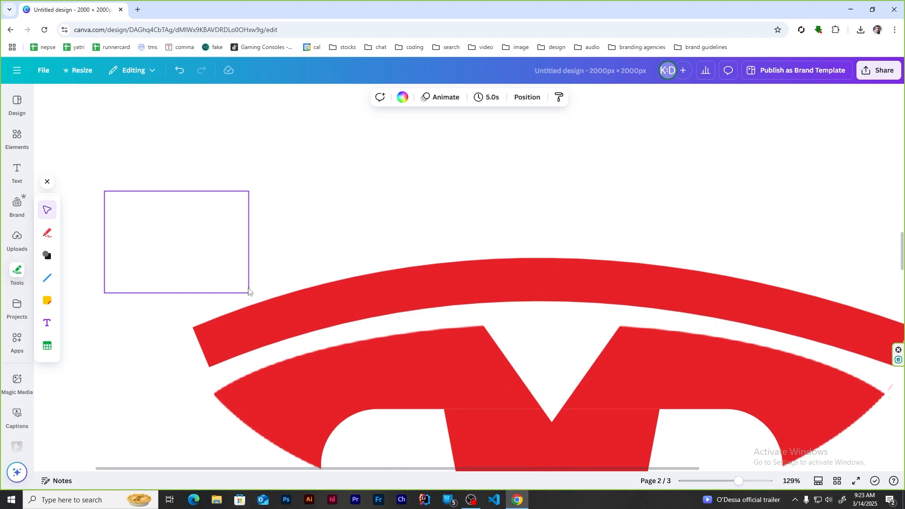
pyautogui.scroll(-3, 468, 269)
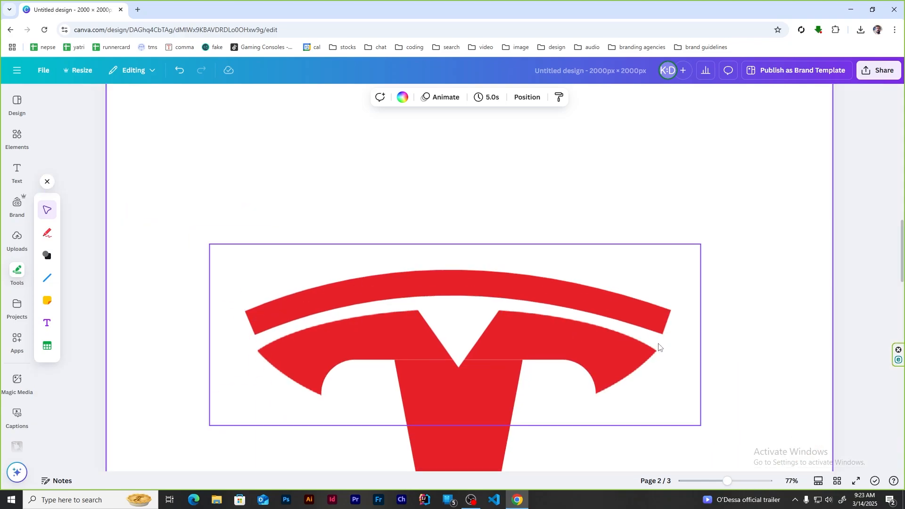
# - Duplicate the white triangle mask to the emblem's right end, adjusting its rotation and position to hide the stray edge
pyautogui.moveTo(254, 342); pyautogui.dragTo(713, 390)
pyautogui.scroll(3, 747, 394)
pyautogui.scroll(-1, 747, 394)
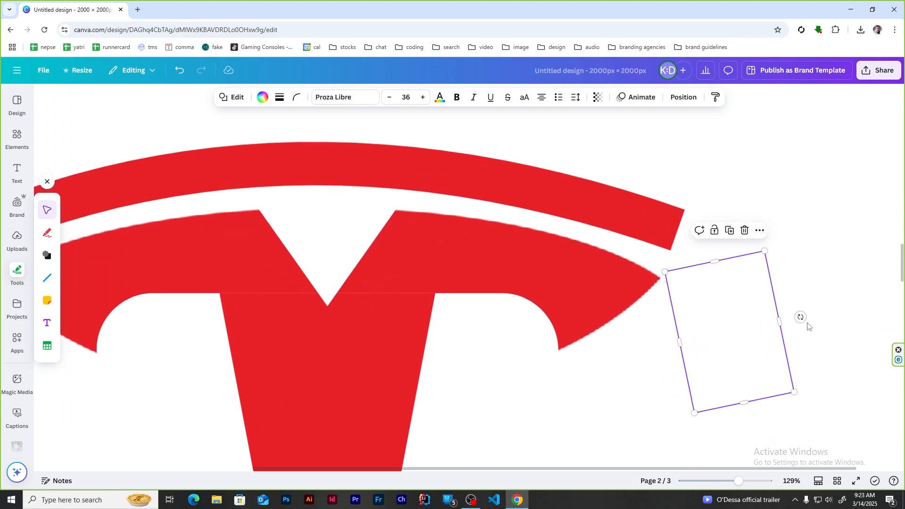
pyautogui.moveTo(800, 318)
pyautogui.mouseDown()
pyautogui.moveTo(790, 296)
pyautogui.moveTo(798, 307)
pyautogui.mouseUp()
pyautogui.moveTo(735, 342); pyautogui.dragTo(742, 322)
pyautogui.click(680, 389)
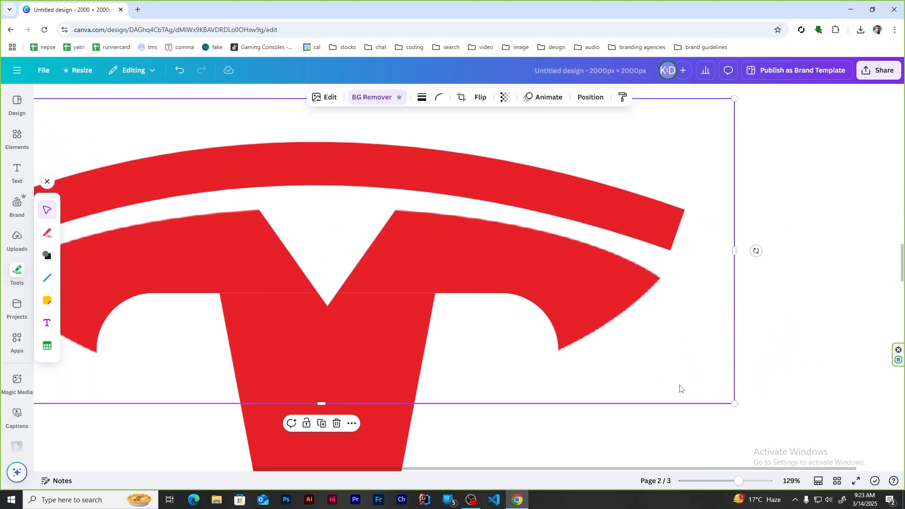
pyautogui.click(844, 205)
# - Inspect the emblem's outer tips, stem and notch up close and at full-page size for remaining stray edges
pyautogui.scroll(-5, 844, 204)
pyautogui.scroll(-1, 570, 343)
pyautogui.scroll(3, 570, 343)
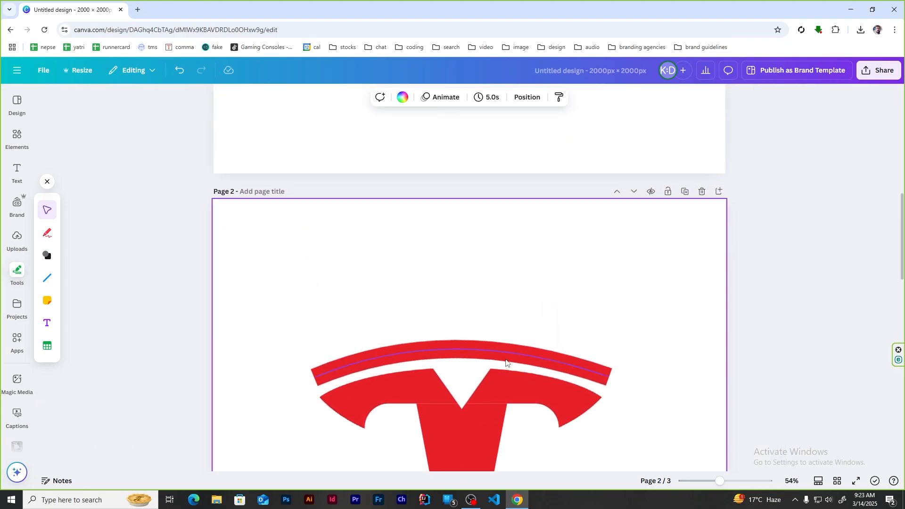
pyautogui.scroll(2, 457, 423)
pyautogui.scroll(1, 472, 281)
pyautogui.scroll(-3, 473, 282)
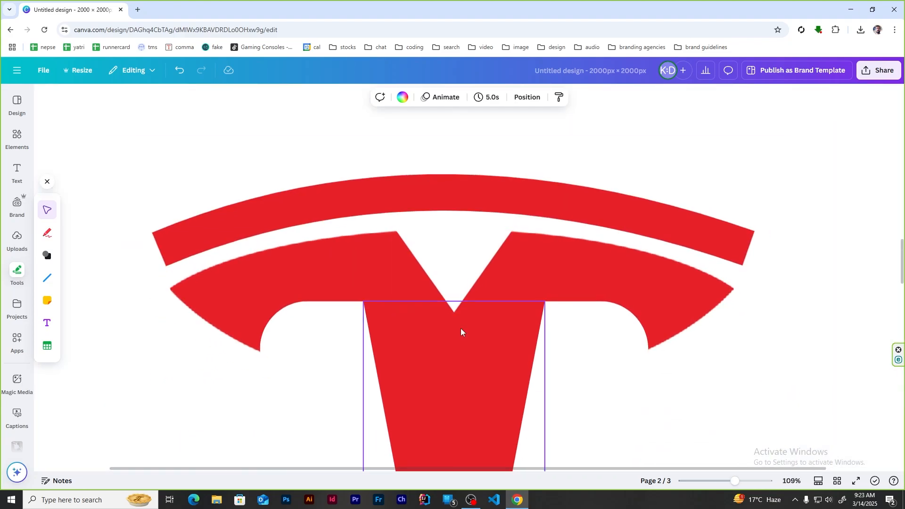
pyautogui.click(466, 374)
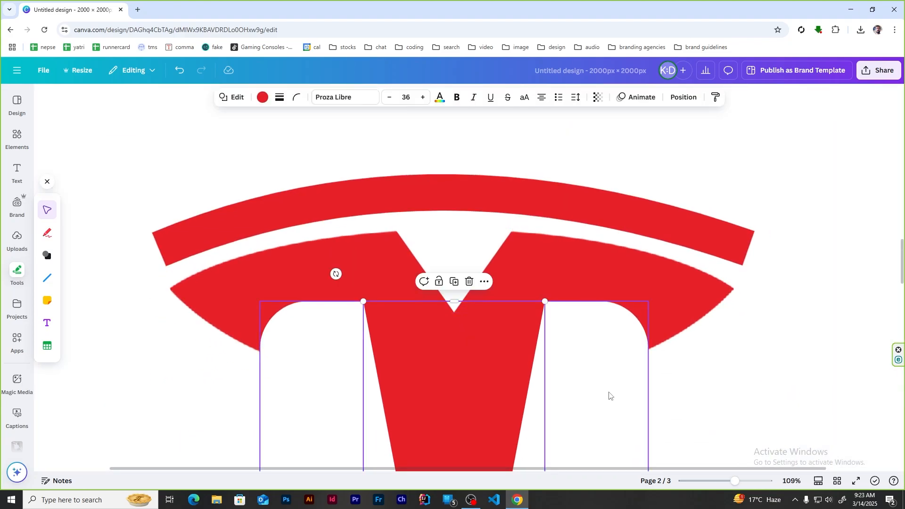
pyautogui.click(163, 301)
pyautogui.scroll(-5, 482, 299)
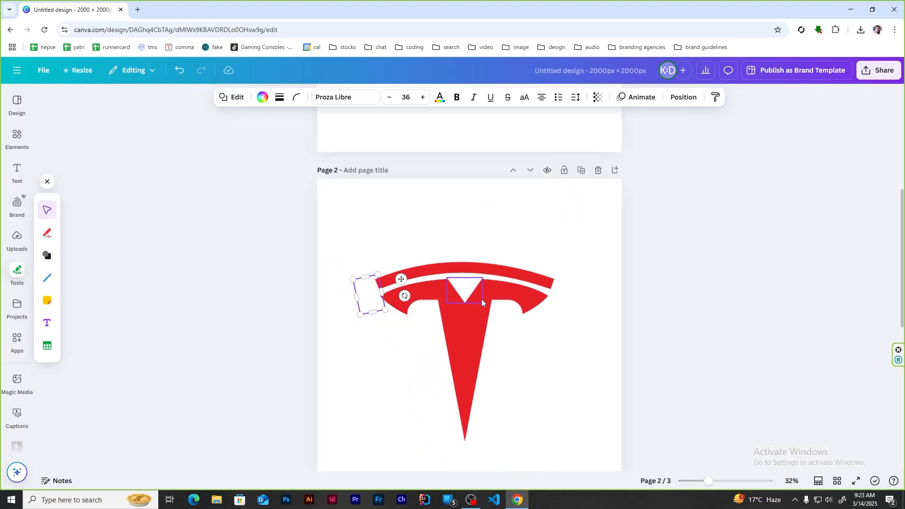
pyautogui.click(701, 299)
pyautogui.scroll(-2, 701, 299)
pyautogui.scroll(2, 701, 299)
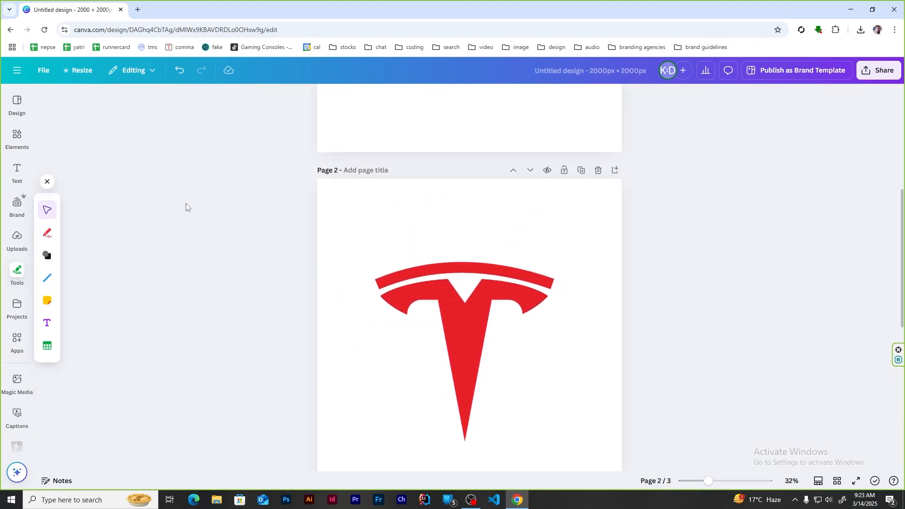
# - Download only page 2 as a PNG
pyautogui.click(47, 70)
pyautogui.click(95, 282)
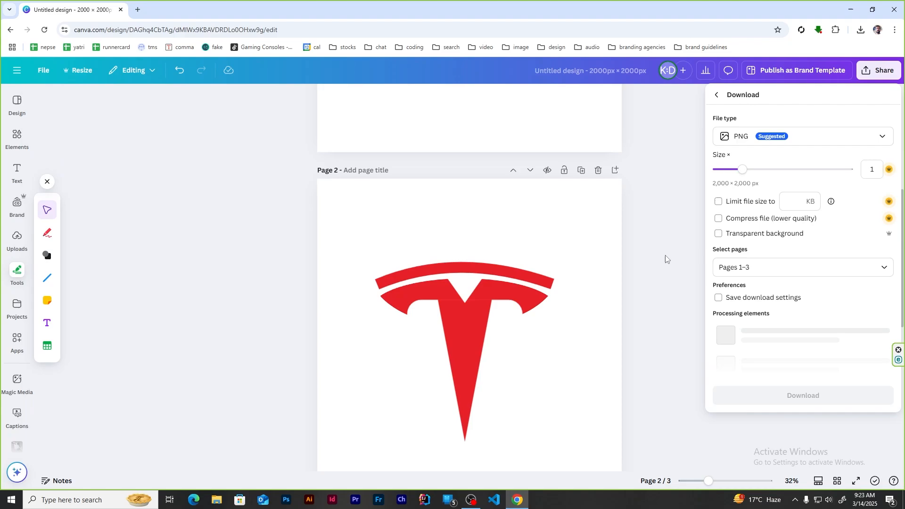
pyautogui.click(891, 269)
pyautogui.click(726, 330)
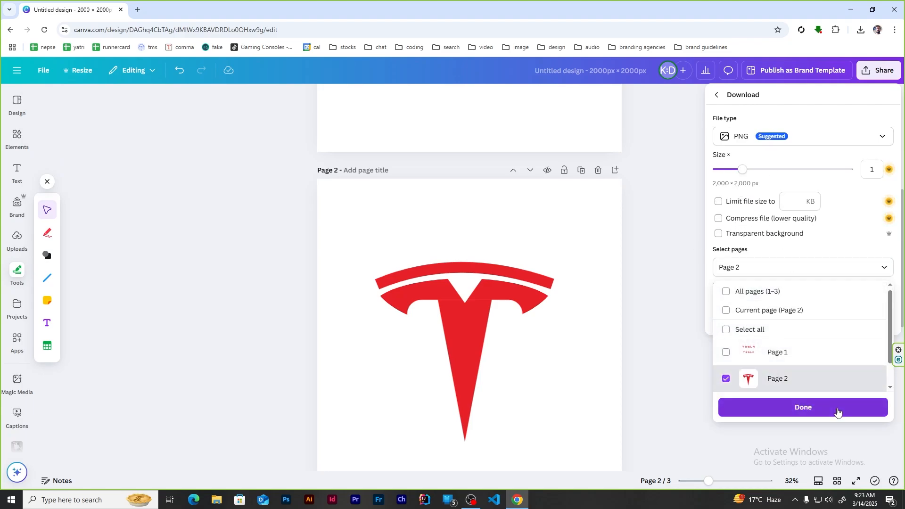
pyautogui.click(803, 407)
pyautogui.click(801, 317)
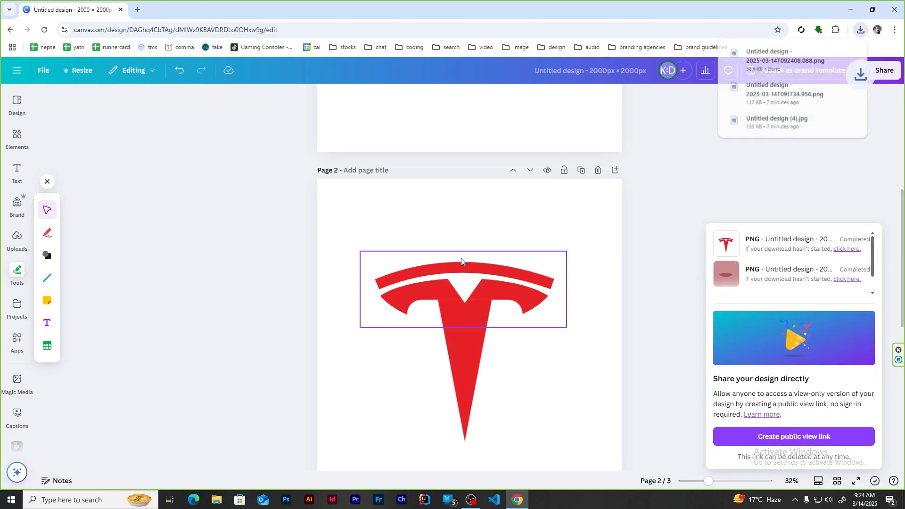
# - Delete the page with the constructed emblem, and shrink the reference logo so its T emblem sits in the lower half of the remaining page
pyautogui.click(600, 172)
pyautogui.moveTo(581, 373); pyautogui.dragTo(441, 325)
pyautogui.moveTo(550, 297); pyautogui.dragTo(440, 367)
pyautogui.moveTo(410, 446); pyautogui.dragTo(463, 263)
pyautogui.scroll(-1, 505, 278)
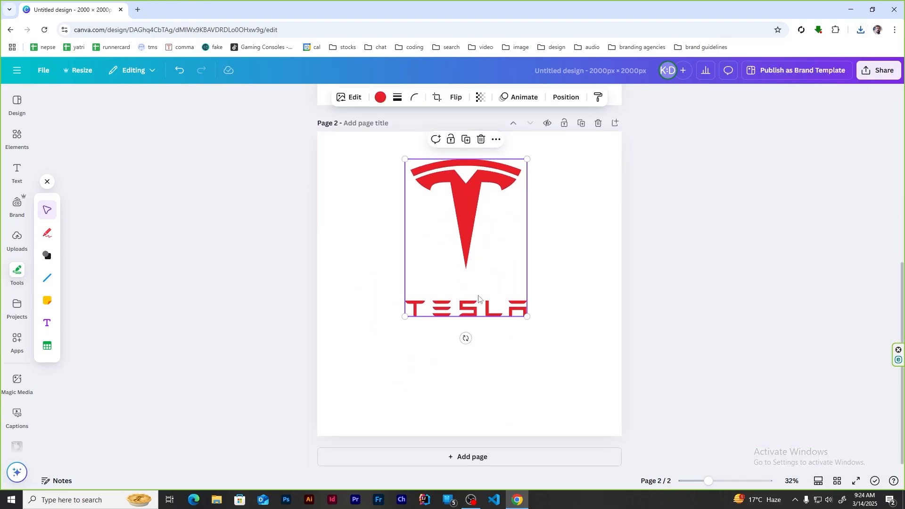
pyautogui.moveTo(478, 298); pyautogui.dragTo(462, 346)
pyautogui.click(540, 218)
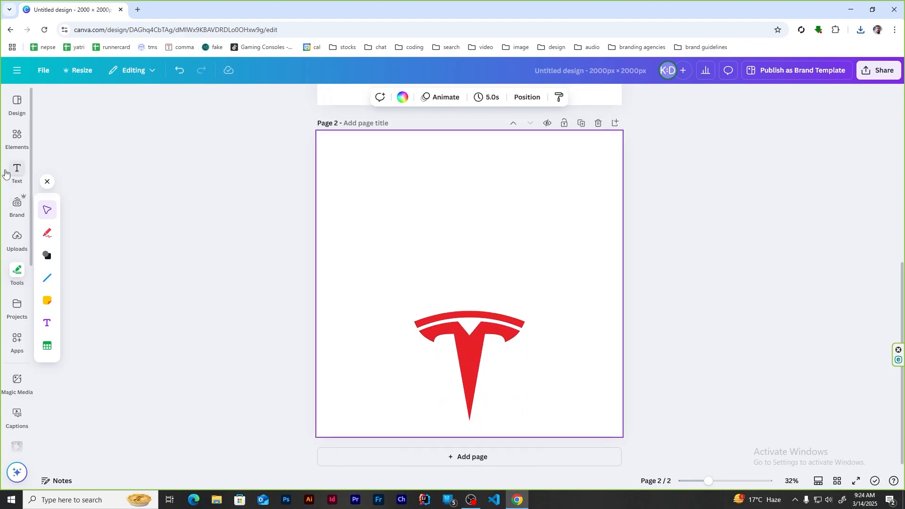
# - Upload the exported emblem PNG and place it above the reference emblem with its background removed
pyautogui.click(17, 240)
pyautogui.click(131, 117)
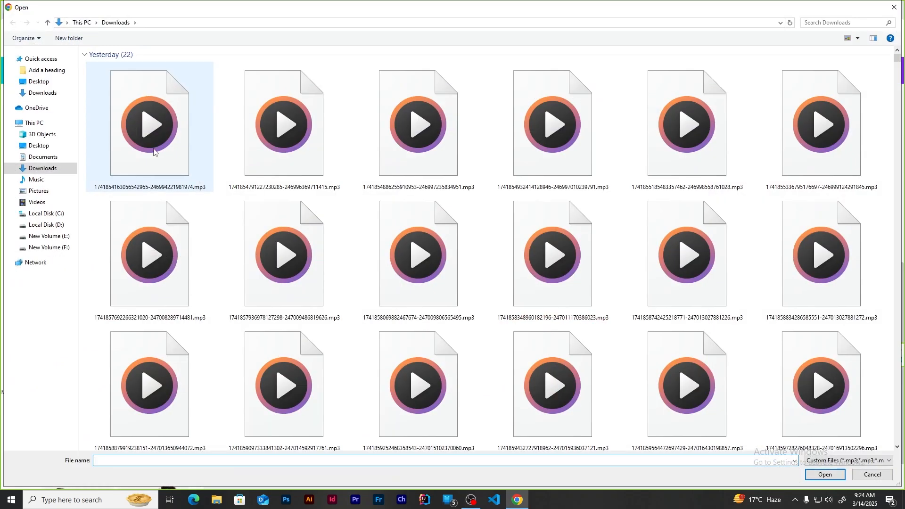
pyautogui.doubleClick(159, 133)
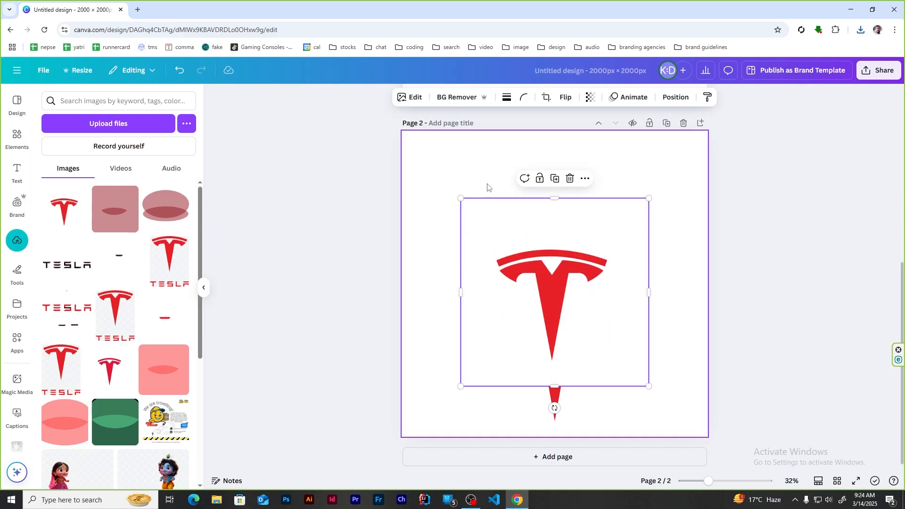
pyautogui.click(459, 97)
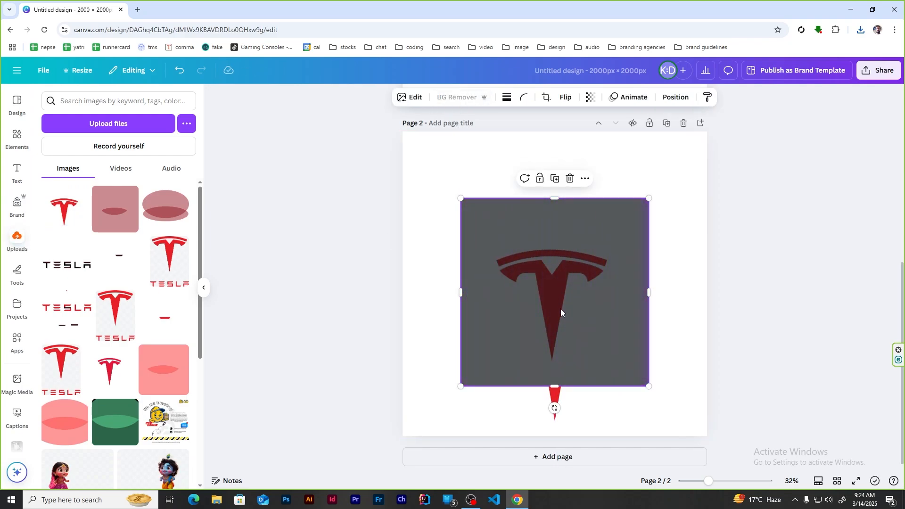
pyautogui.moveTo(561, 309); pyautogui.dragTo(561, 226)
# - Set the emblem comparison page's background to the dark maroon SBS Driving Center brand color
pyautogui.click(688, 169)
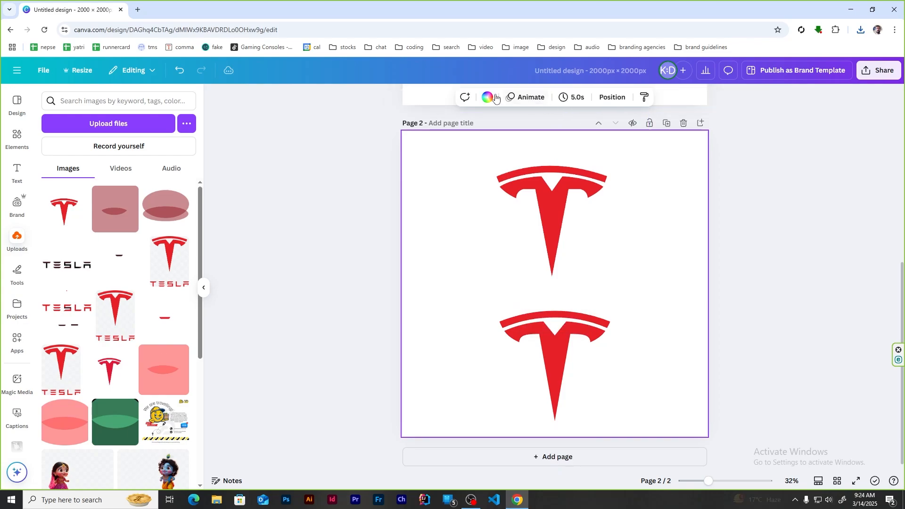
pyautogui.click(487, 97)
pyautogui.click(52, 233)
pyautogui.press('Escape')
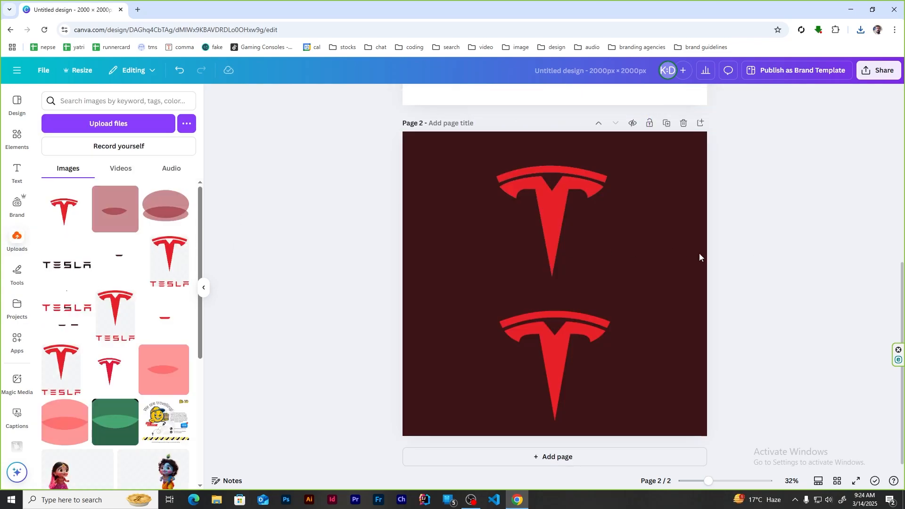
pyautogui.click(551, 198)
# - Move the reference logo down on page 1 so its wordmark sits closer above the recreated wordmark
pyautogui.scroll(5, 765, 259)
pyautogui.scroll(1, 765, 259)
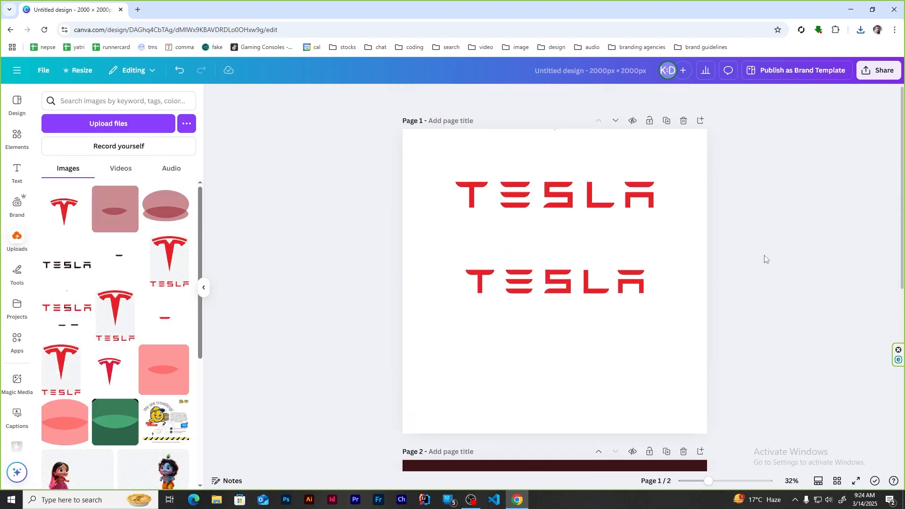
pyautogui.click(577, 329)
pyautogui.moveTo(553, 353); pyautogui.dragTo(553, 295)
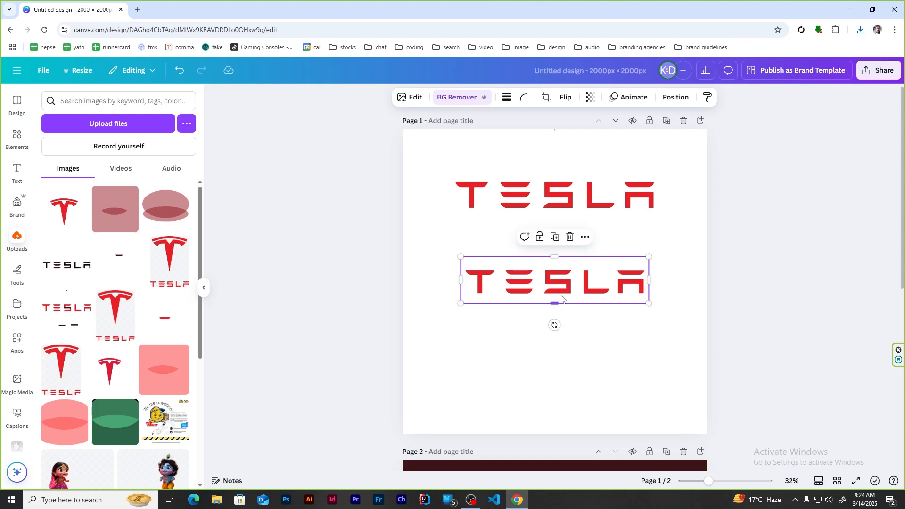
pyautogui.moveTo(556, 189); pyautogui.dragTo(557, 218)
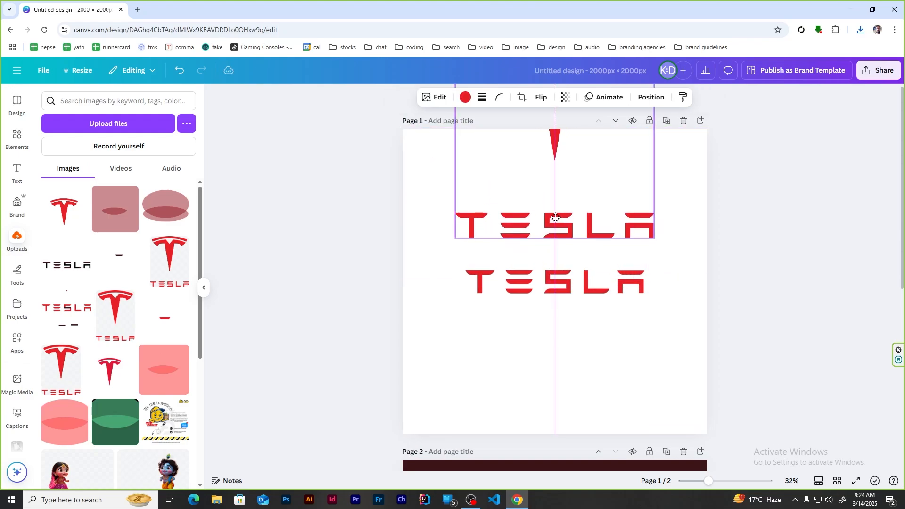
pyautogui.click(643, 353)
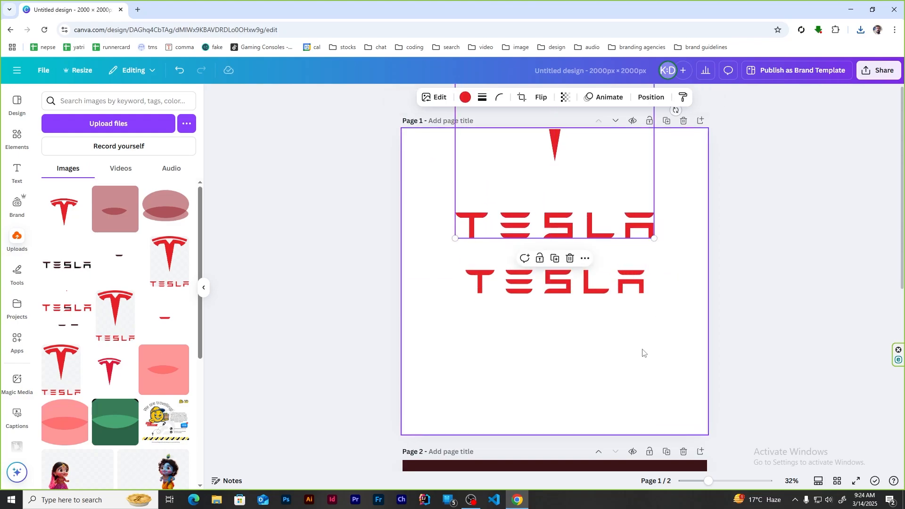
# - Add a blank page after page 1 and place a copy of the reference logo on it
pyautogui.click(701, 121)
pyautogui.scroll(5, 751, 235)
pyautogui.click(564, 179)
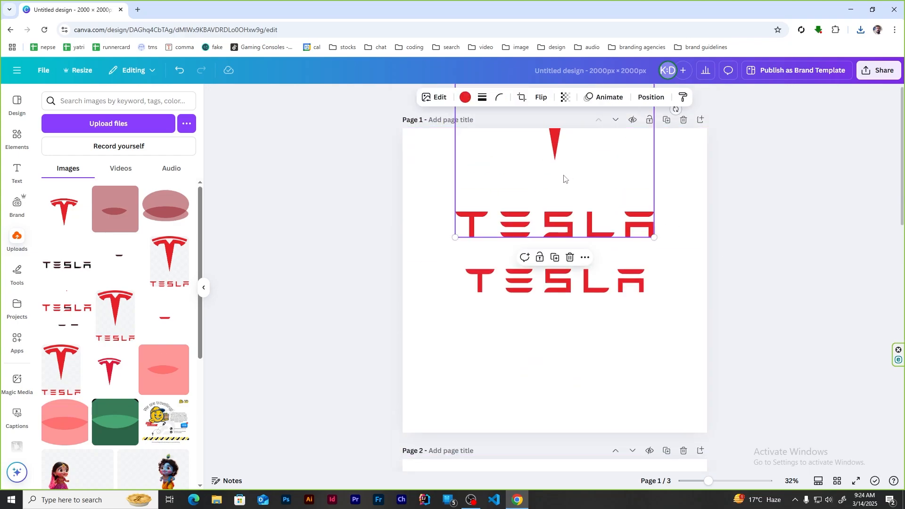
pyautogui.hotkey('ctrl', 'x')
pyautogui.scroll(-5, 565, 179)
pyautogui.hotkey('ctrl', 'v')
pyautogui.scroll(-2, 550, 192)
pyautogui.moveTo(549, 192); pyautogui.dragTo(560, 370)
pyautogui.scroll(-5, 666, 360)
pyautogui.scroll(-2, 559, 261)
# - Copy the recreated emblem from the maroon page onto page 2, and delete the reference logo copy there
pyautogui.click(558, 212)
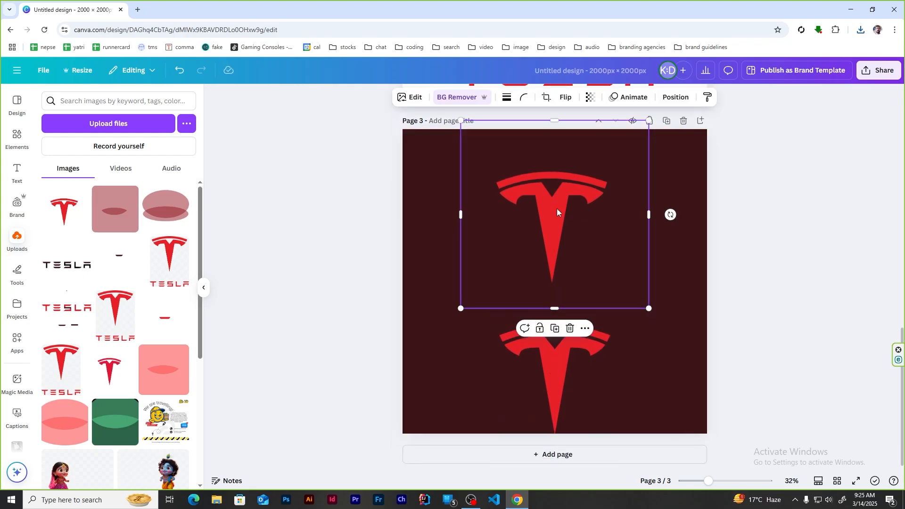
pyautogui.hotkey('ctrl', 'c')
pyautogui.scroll(5, 557, 207)
pyautogui.click(675, 285)
pyautogui.hotkey('ctrl', 'v')
pyautogui.moveTo(586, 236)
pyautogui.mouseDown()
pyautogui.moveTo(623, 281)
pyautogui.moveTo(588, 259)
pyautogui.moveTo(673, 283)
pyautogui.moveTo(582, 213)
pyautogui.moveTo(599, 198)
pyautogui.moveTo(611, 290)
pyautogui.moveTo(599, 247)
pyautogui.mouseUp()
pyautogui.click(527, 209)
pyautogui.press('Delete')
# - Copy the recreated TESLA wordmark from page 1 onto page 2 and place it below the emblem
pyautogui.click(689, 248)
pyautogui.scroll(5, 688, 247)
pyautogui.hotkey('ctrl', 'c')
pyautogui.scroll(-5, 585, 363)
pyautogui.hotkey('ctrl', 'v')
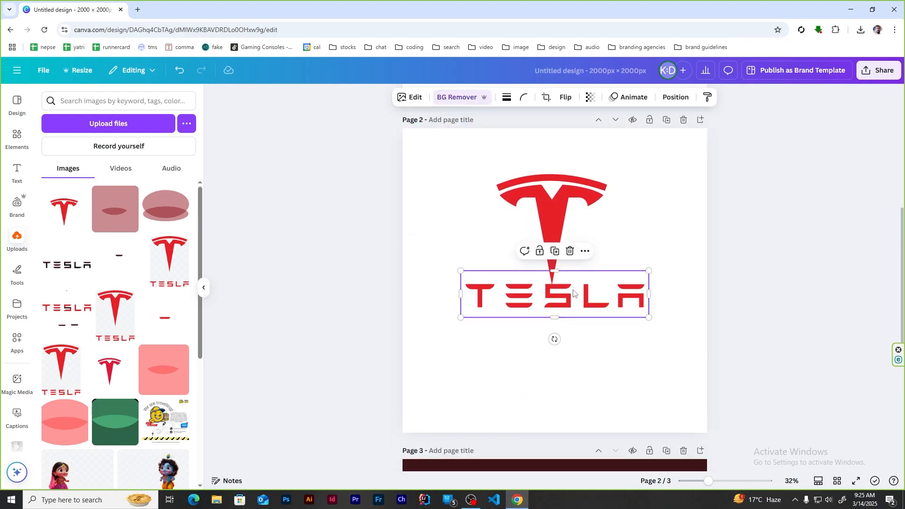
pyautogui.moveTo(574, 291); pyautogui.dragTo(573, 322)
# - Remove the recreated wordmark from page 1 and move the reference logo down so it fits fully on the page
pyautogui.scroll(7, 630, 288)
pyautogui.moveTo(586, 235); pyautogui.dragTo(584, 267)
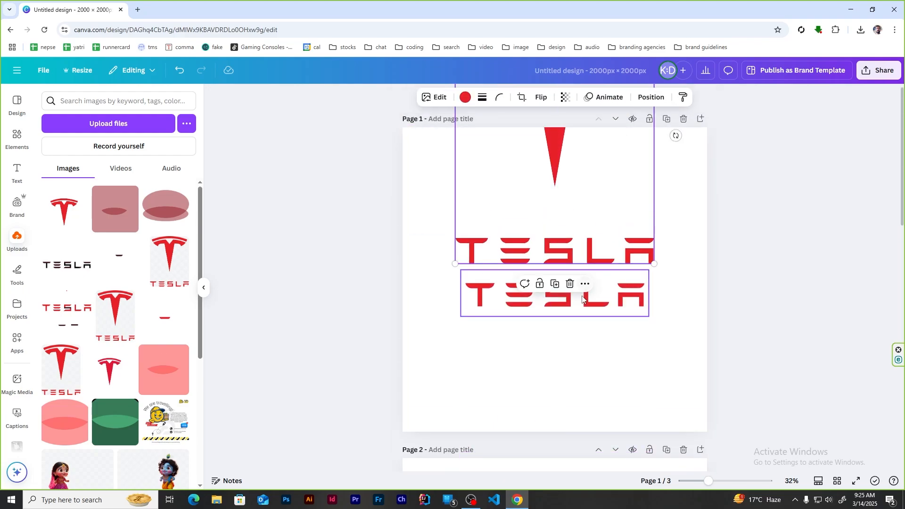
pyautogui.click(598, 309)
pyautogui.moveTo(550, 158); pyautogui.dragTo(545, 299)
# - Delete the maroon comparison page
pyautogui.scroll(-12, 544, 298)
pyautogui.click(684, 215)
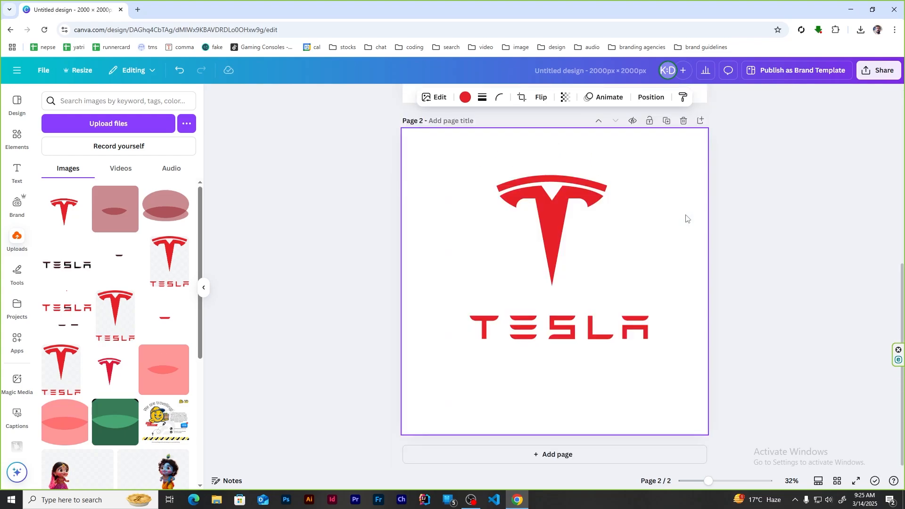
pyautogui.scroll(4, 660, 250)
pyautogui.scroll(-4, 638, 276)
# - Lower the recreated wordmark on page 2 to follow the reference logo's spacing on page 1
pyautogui.moveTo(567, 352); pyautogui.dragTo(568, 372)
pyautogui.scroll(7, 568, 367)
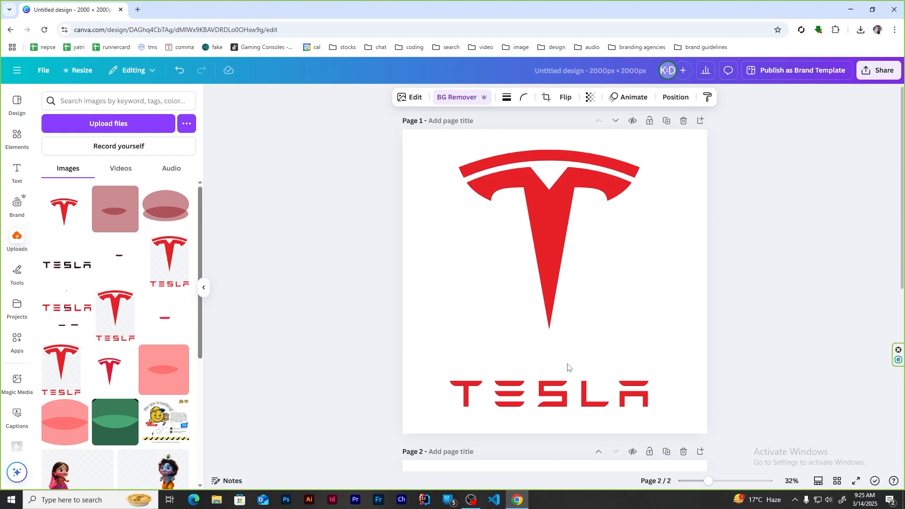
pyautogui.scroll(-6, 568, 367)
# - Enlarge the recreated emblem on page 2 and position it centrally above the wordmark
pyautogui.moveTo(564, 327); pyautogui.dragTo(579, 331)
pyautogui.moveTo(649, 377); pyautogui.dragTo(688, 421)
pyautogui.moveTo(620, 366); pyautogui.dragTo(615, 342)
pyautogui.click(767, 333)
pyautogui.moveTo(402, 255); pyautogui.dragTo(542, 396)
pyautogui.moveTo(561, 313)
pyautogui.mouseDown()
pyautogui.moveTo(560, 333)
pyautogui.moveTo(559, 317)
pyautogui.mouseUp()
pyautogui.click(781, 250)
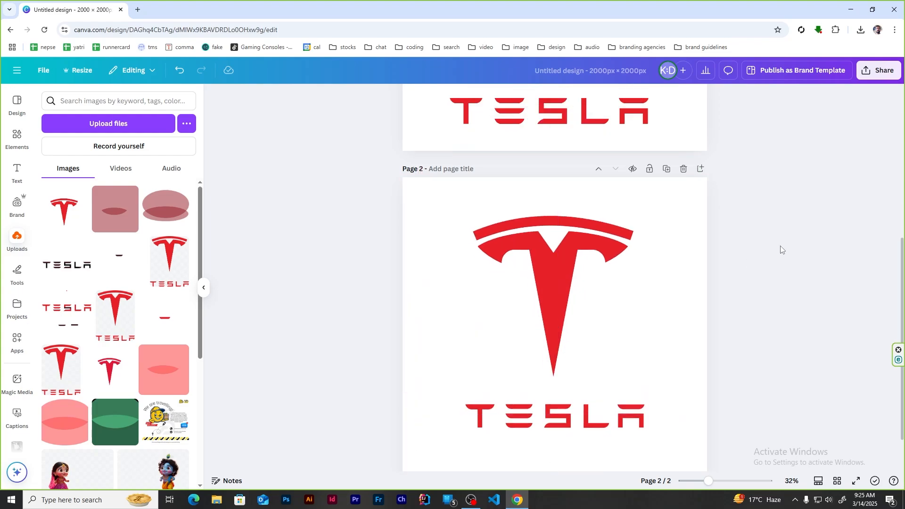
# - Duplicate the reference logo page and set the copy's background to black
pyautogui.scroll(5, 781, 250)
pyautogui.click(667, 121)
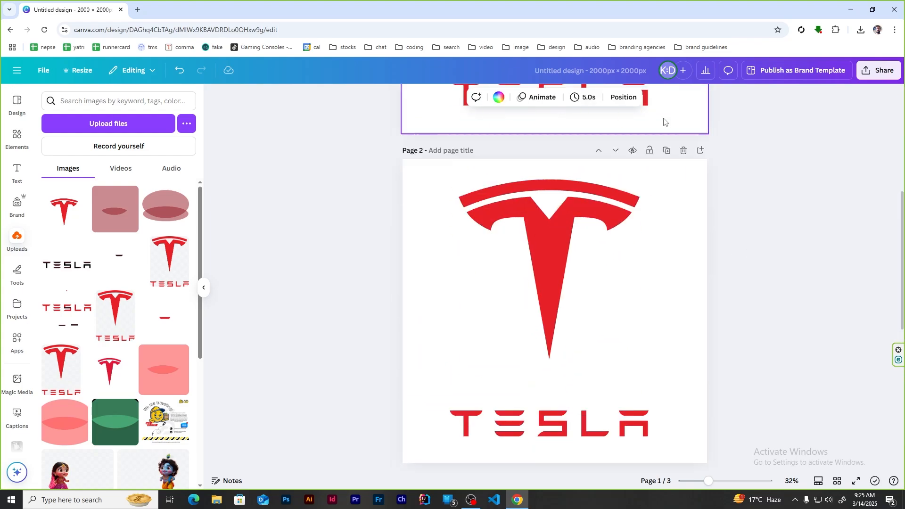
pyautogui.click(487, 95)
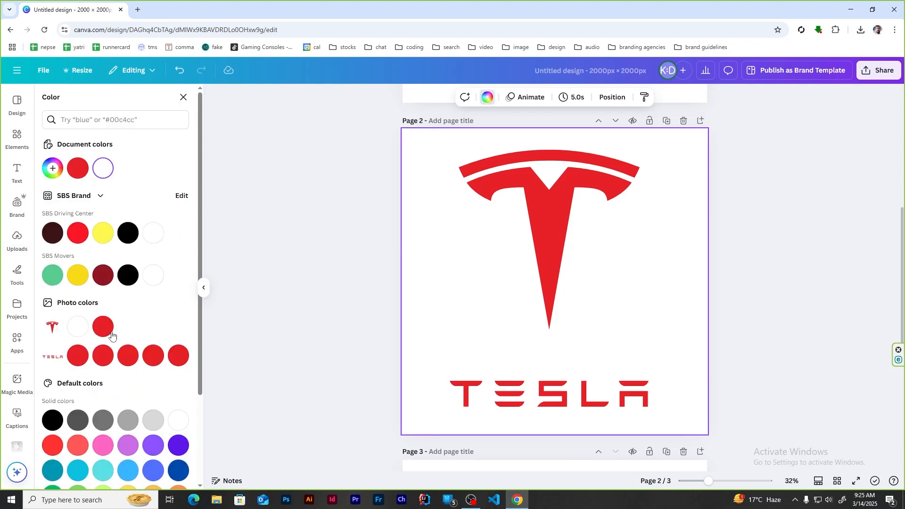
pyautogui.click(53, 420)
pyautogui.press('Escape')
# - Duplicate the recreated logo page and set the copy's background to black
pyautogui.scroll(-5, 803, 268)
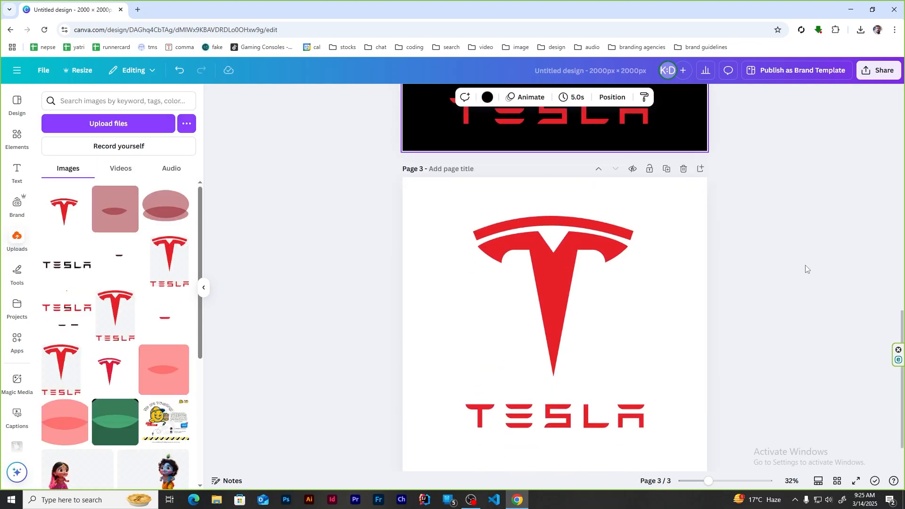
pyautogui.click(666, 169)
pyautogui.click(487, 98)
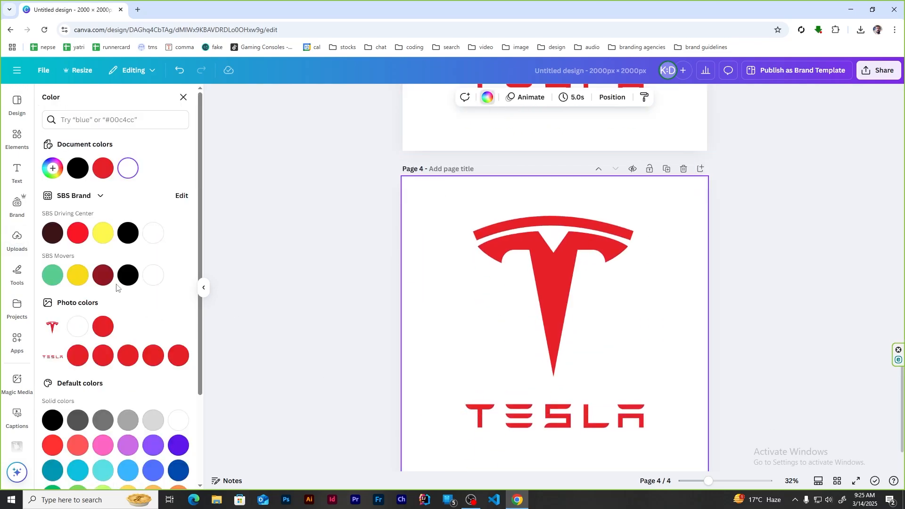
pyautogui.click(53, 420)
pyautogui.press('Escape')
pyautogui.scroll(-1, 804, 294)
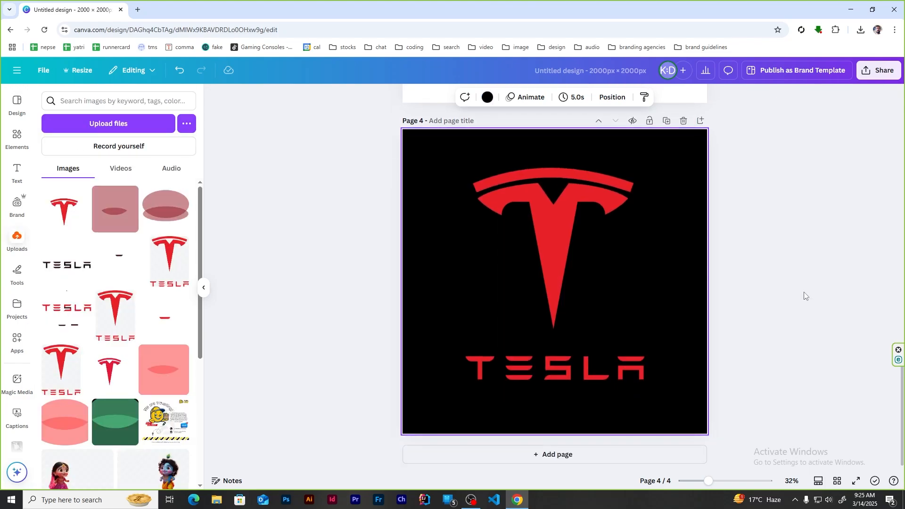
pyautogui.scroll(3, 805, 296)
pyautogui.scroll(10, 804, 296)
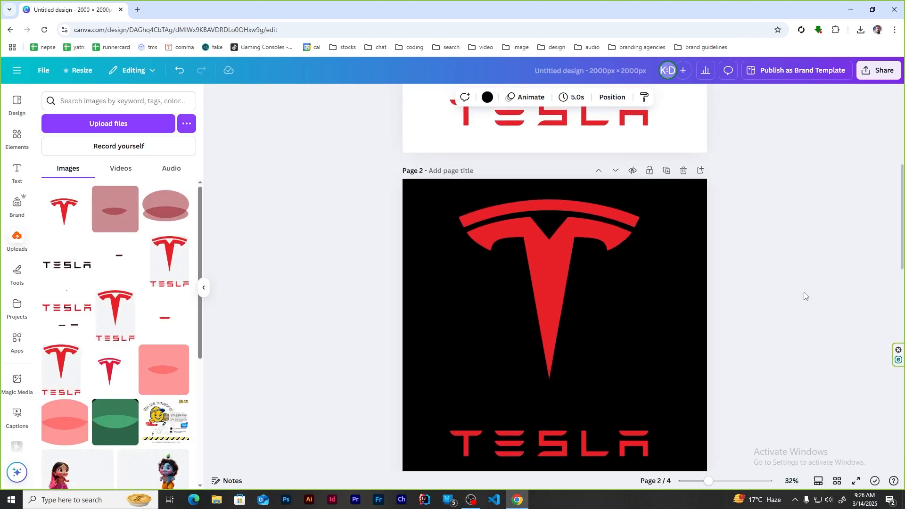
pyautogui.scroll(-10, 805, 296)
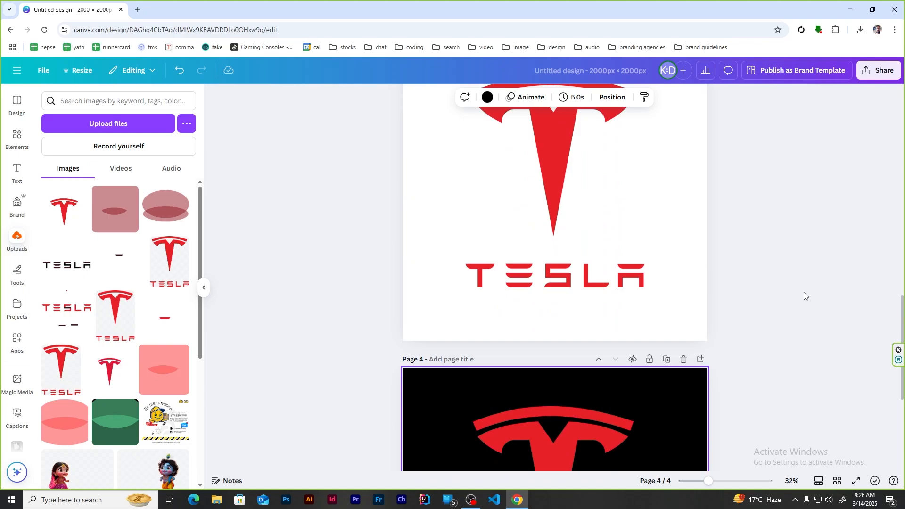
# - Look over the reference and recreated logo pages on their white and black backgrounds with the uploads list collapsed
pyautogui.scroll(3, 805, 295)
pyautogui.scroll(6, 804, 296)
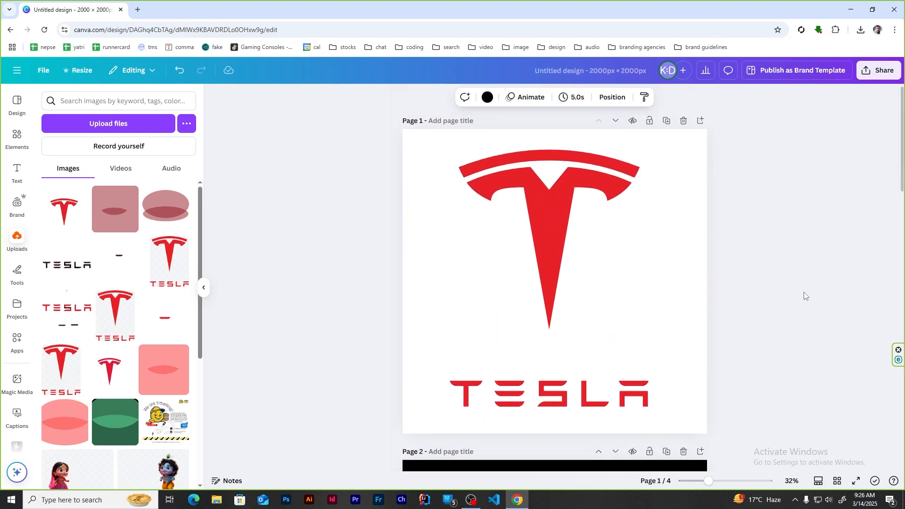
pyautogui.scroll(-4, 805, 295)
pyautogui.click(221, 258)
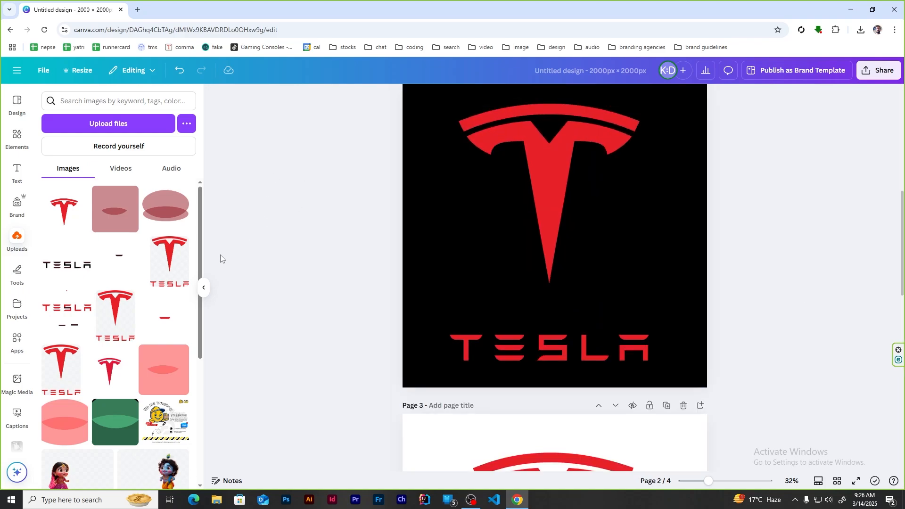
pyautogui.click(205, 287)
pyautogui.scroll(3, 454, 259)
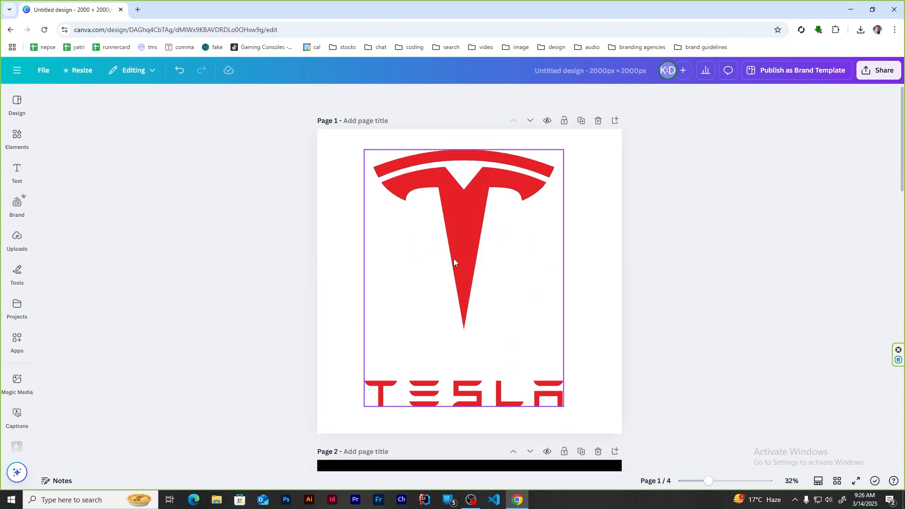
pyautogui.scroll(-5, 534, 243)
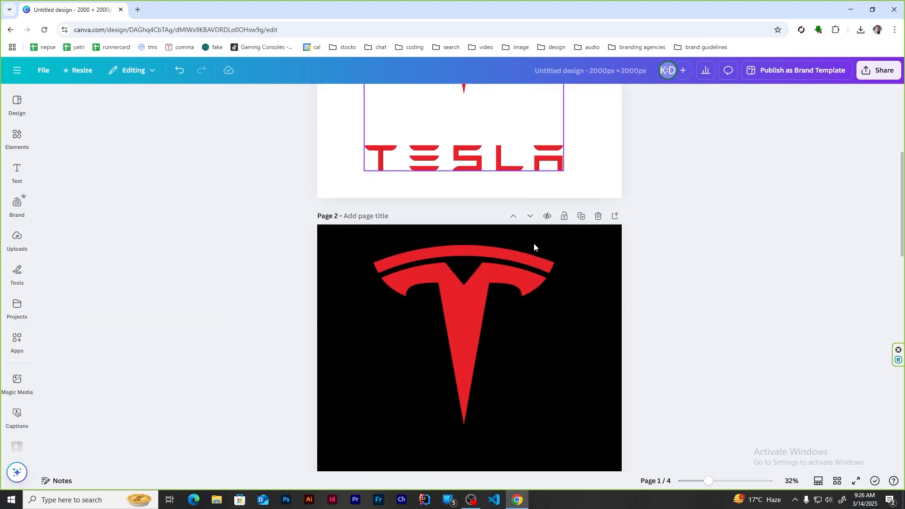
# - Delete the page holding the reference logo on a white background
pyautogui.scroll(3, 517, 271)
pyautogui.click(472, 208)
pyautogui.scroll(2, 556, 203)
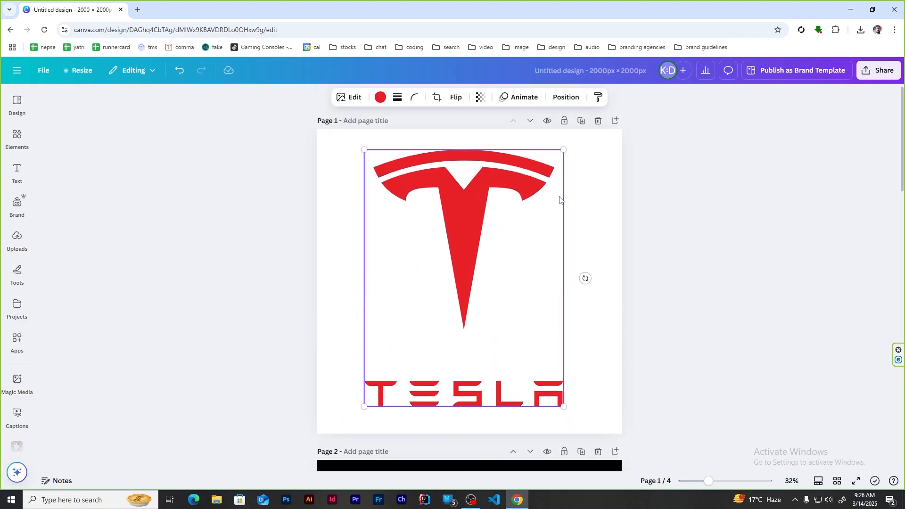
pyautogui.click(599, 121)
pyautogui.click(461, 260)
pyautogui.moveTo(466, 278); pyautogui.dragTo(479, 273)
pyautogui.hotkey('ctrl', 'z')
# - Delete the black reference page and the black copy of the recreated logo, keeping only the white recreated logo page
pyautogui.scroll(-5, 476, 274)
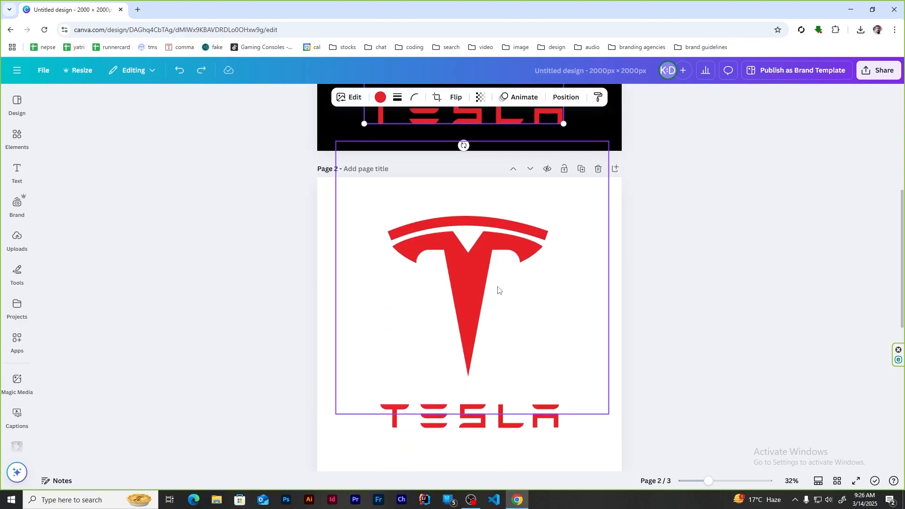
pyautogui.click(496, 307)
pyautogui.scroll(-5, 587, 283)
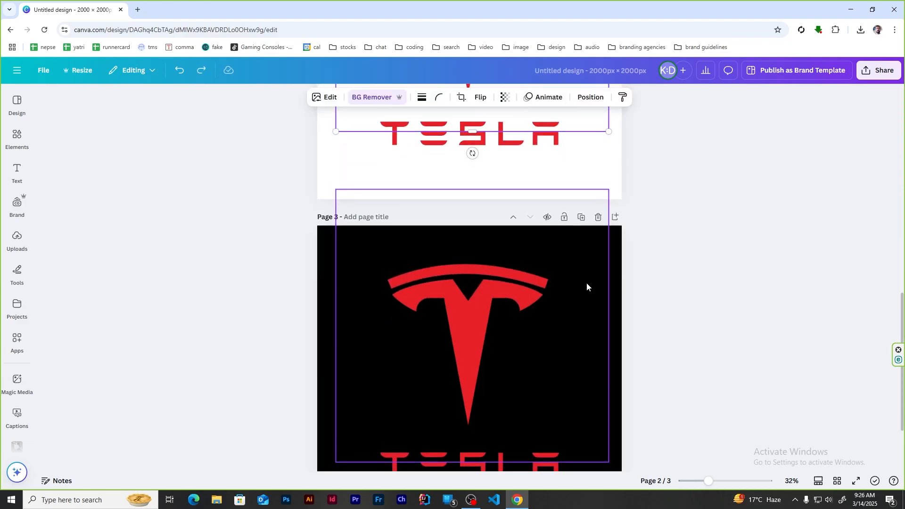
pyautogui.click(478, 356)
pyautogui.scroll(13, 495, 353)
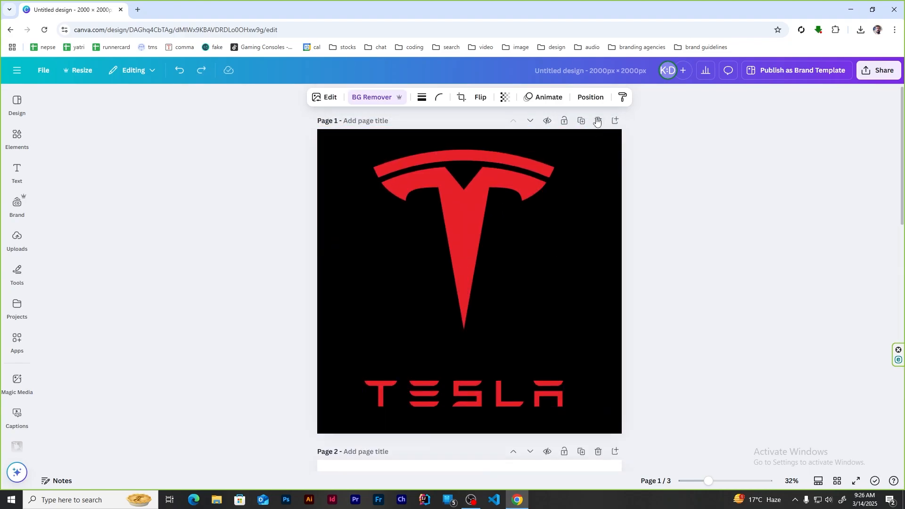
pyautogui.click(598, 121)
pyautogui.scroll(-6, 517, 353)
pyautogui.click(598, 168)
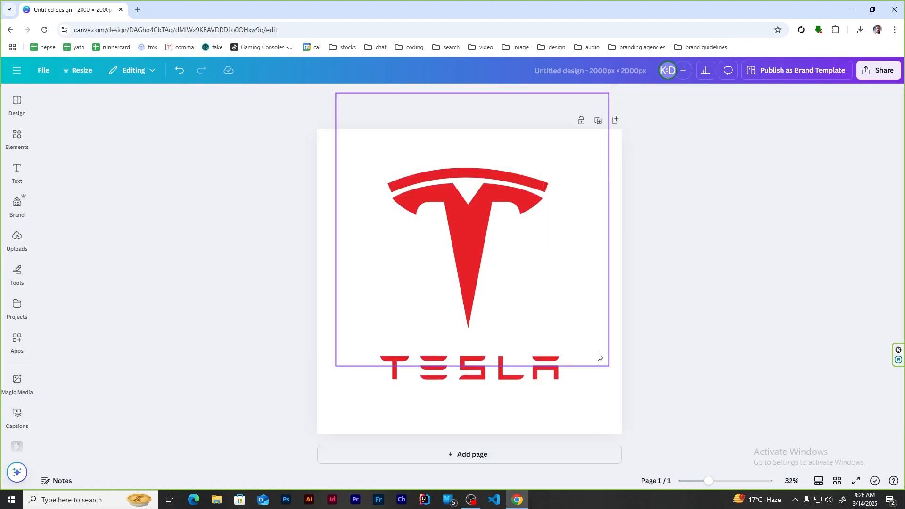
# - Align the emblem and the wordmark to each other on their horizontal centers
pyautogui.moveTo(470, 251); pyautogui.dragTo(488, 251)
pyautogui.hotkey('ctrl', 'z')
pyautogui.click(489, 377)
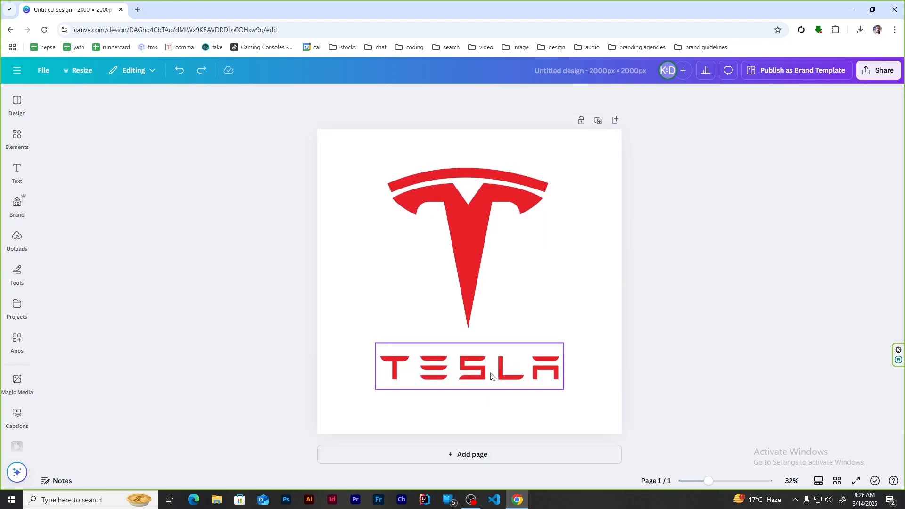
pyautogui.keyDown('shift'); pyautogui.click(464, 257); pyautogui.keyUp('shift')
pyautogui.click(549, 97)
pyautogui.click(159, 240)
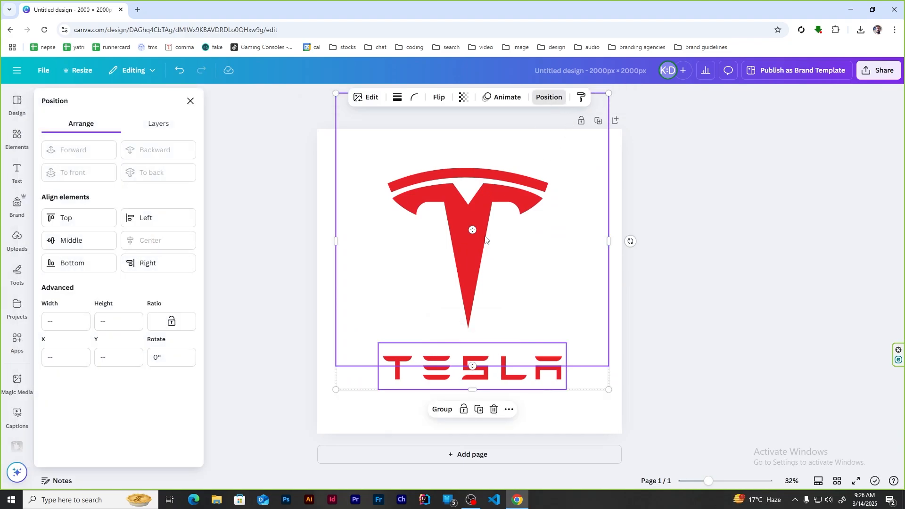
pyautogui.click(675, 239)
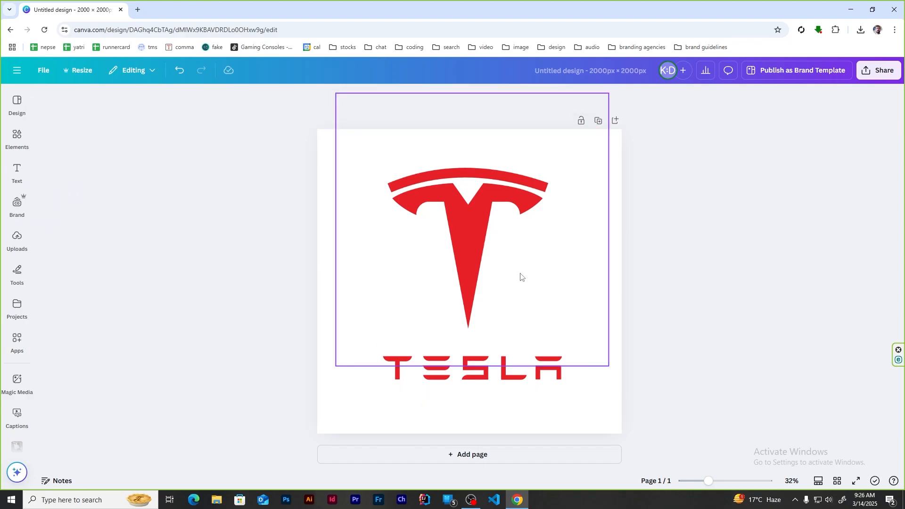
# - Crop a sliver off the wordmark image's left edge and center the emblem and wordmark together on the page
pyautogui.click(481, 383)
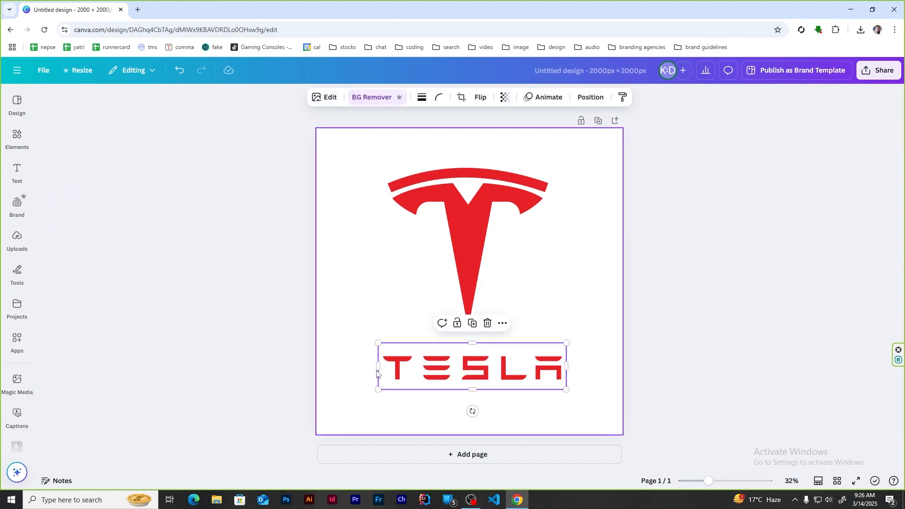
pyautogui.moveTo(379, 368); pyautogui.dragTo(381, 367)
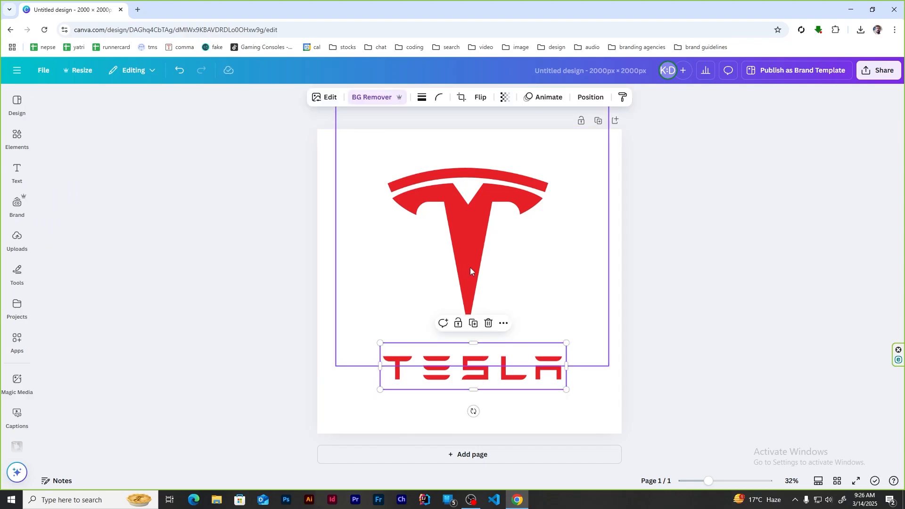
pyautogui.click(661, 272)
pyautogui.moveTo(289, 227); pyautogui.dragTo(478, 286)
pyautogui.click(161, 191)
# - Download the logo as a PNG with a transparent background and check the saved file in the image viewer
pyautogui.click(48, 77)
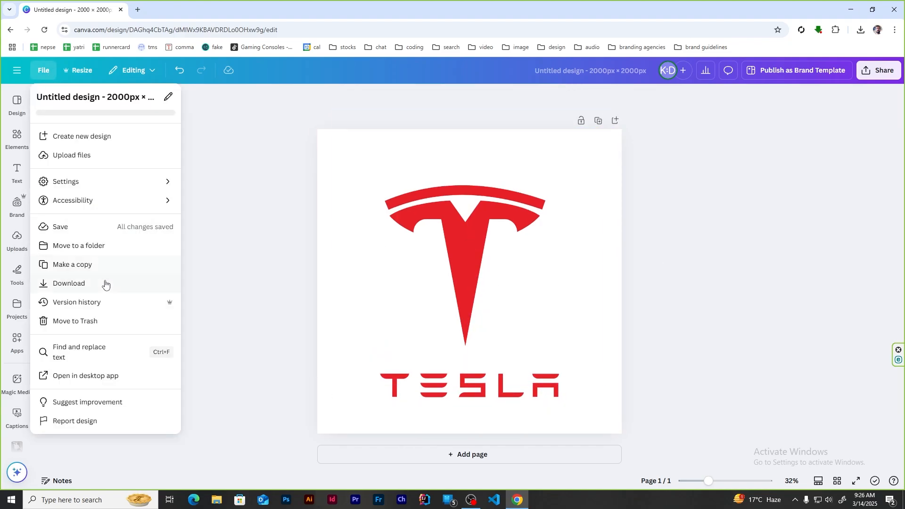
pyautogui.click(105, 283)
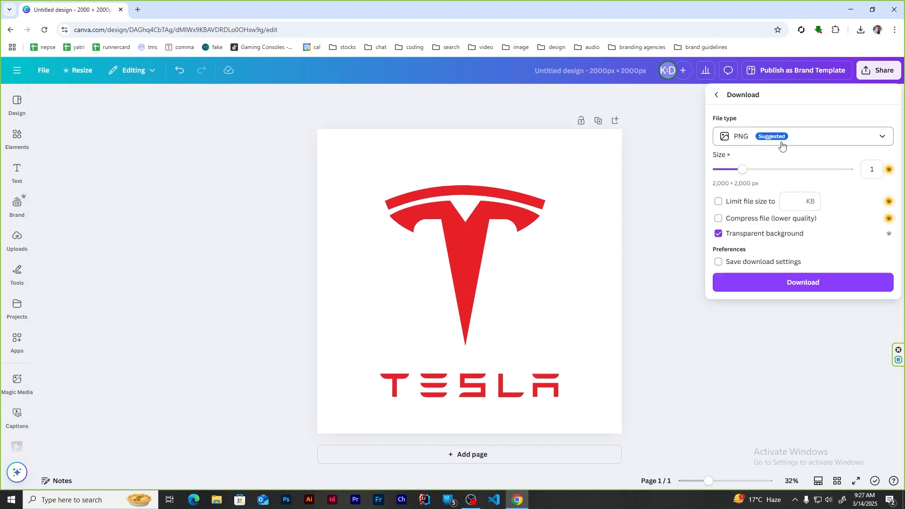
pyautogui.click(849, 286)
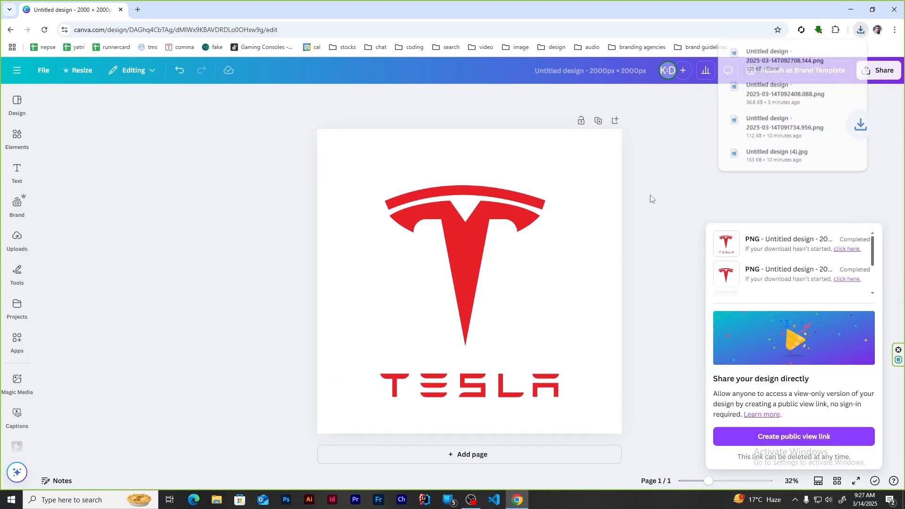
pyautogui.click(766, 61)
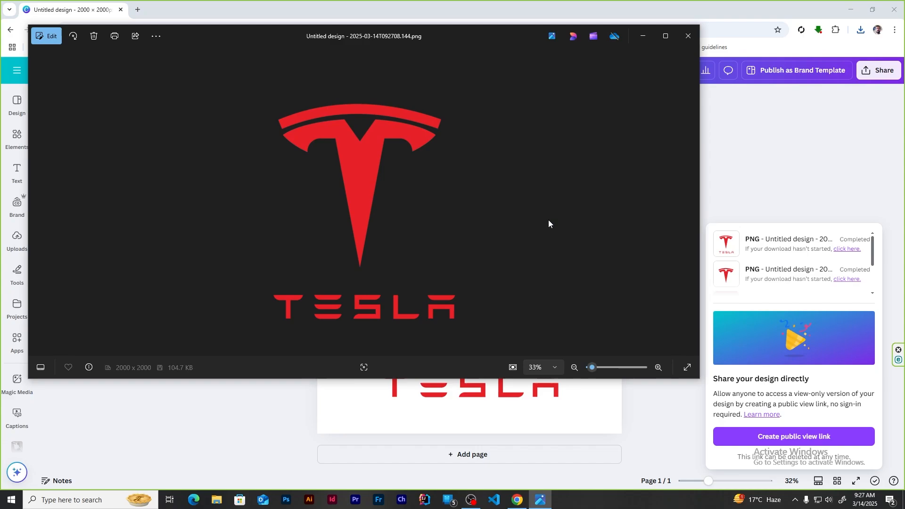
pyautogui.click(695, 38)
# - Add a blank second page and open the Mockups app for it
pyautogui.click(519, 456)
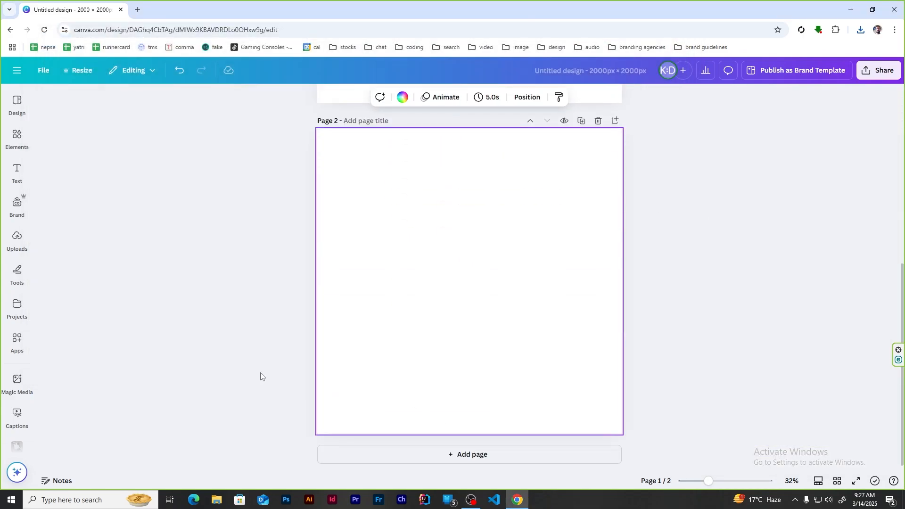
pyautogui.scroll(-3, 16, 403)
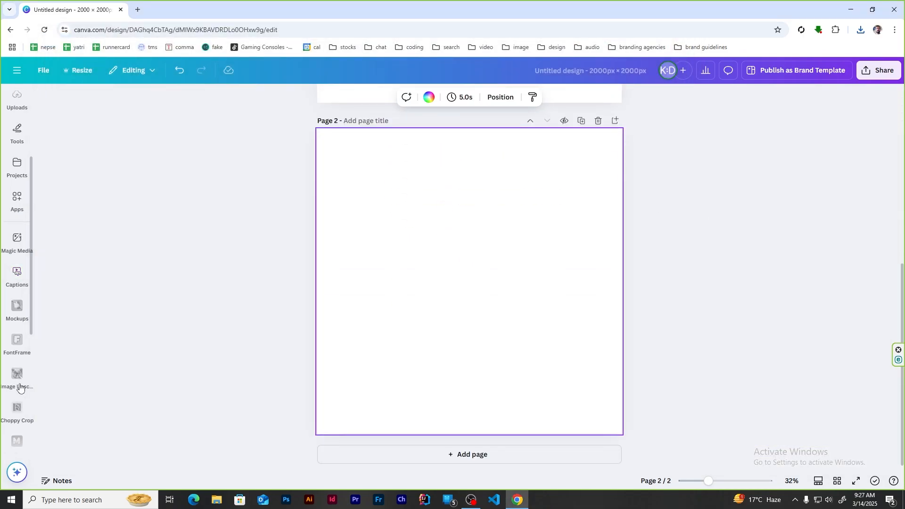
pyautogui.scroll(-3, 19, 388)
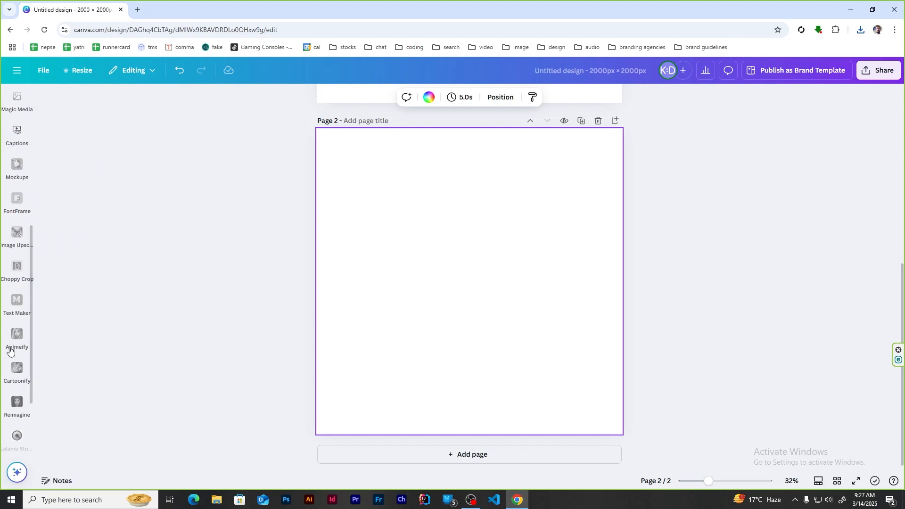
pyautogui.scroll(-2, 10, 352)
pyautogui.scroll(6, 8, 351)
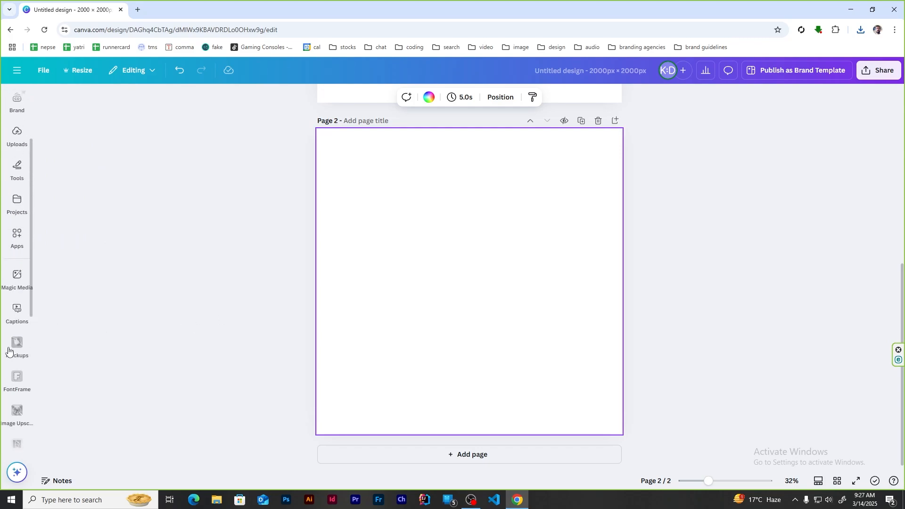
pyautogui.scroll(-4, 8, 351)
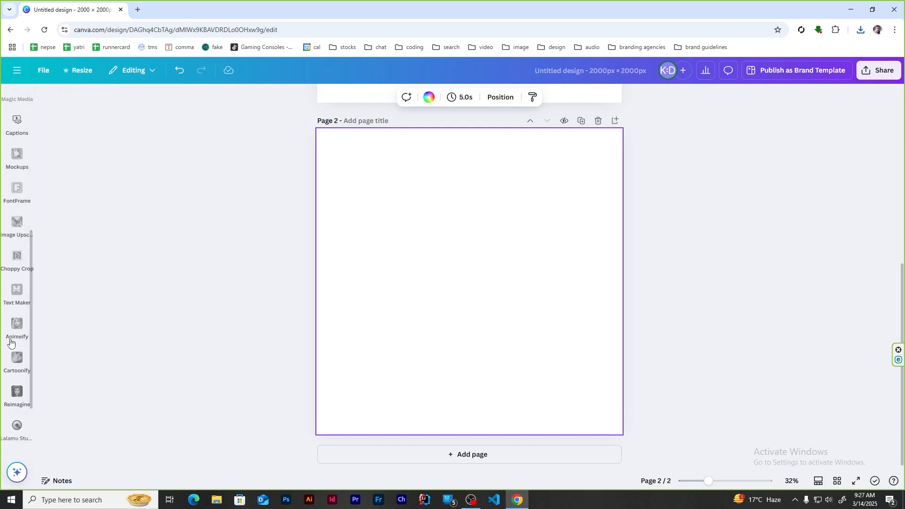
pyautogui.click(2, 168)
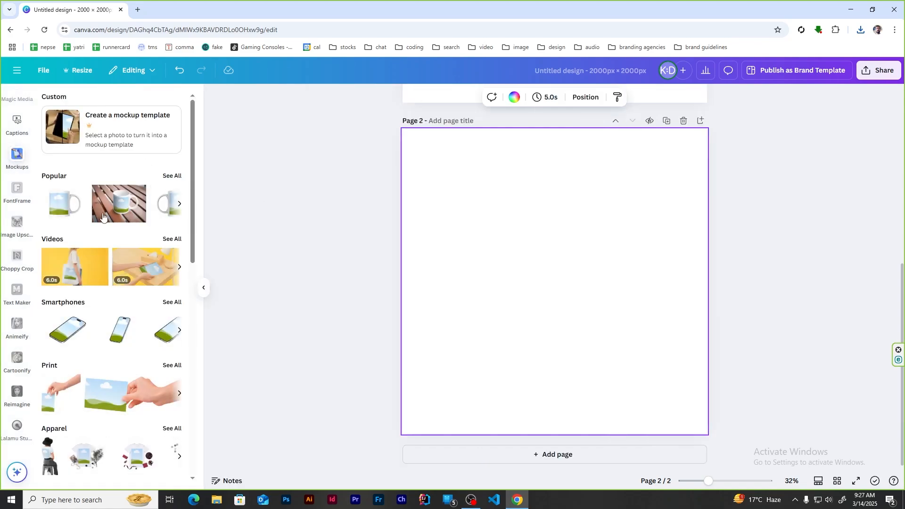
# - Insert the Graphics mockup of a turquoise desktop monitor on an orange background and enlarge it to the full page width
pyautogui.scroll(-5, 101, 231)
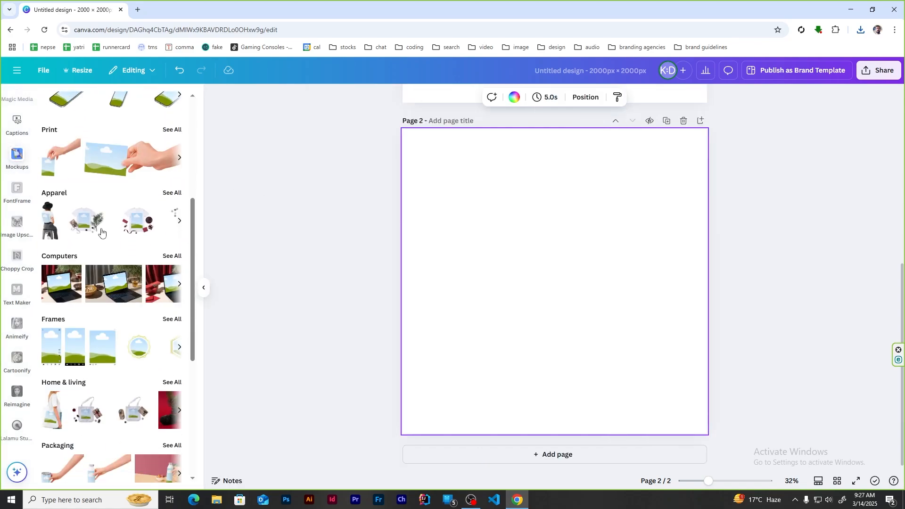
pyautogui.scroll(-6, 101, 231)
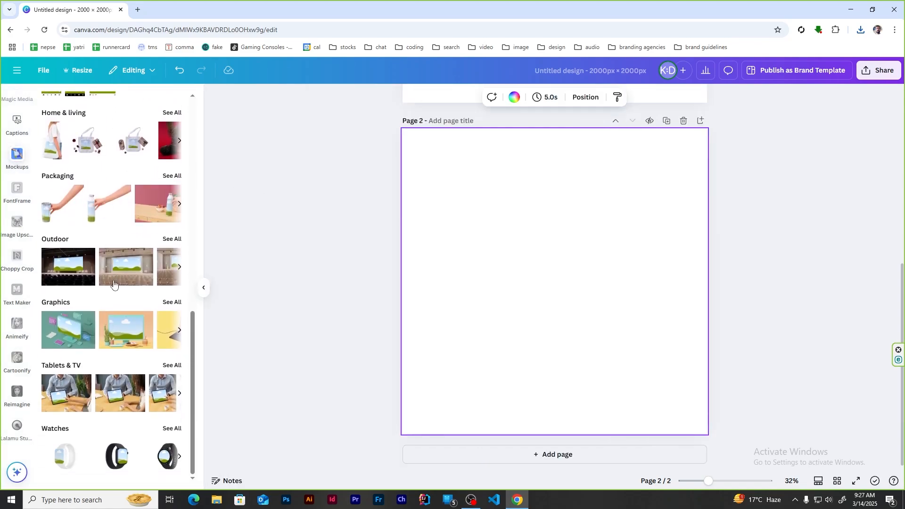
pyautogui.click(173, 303)
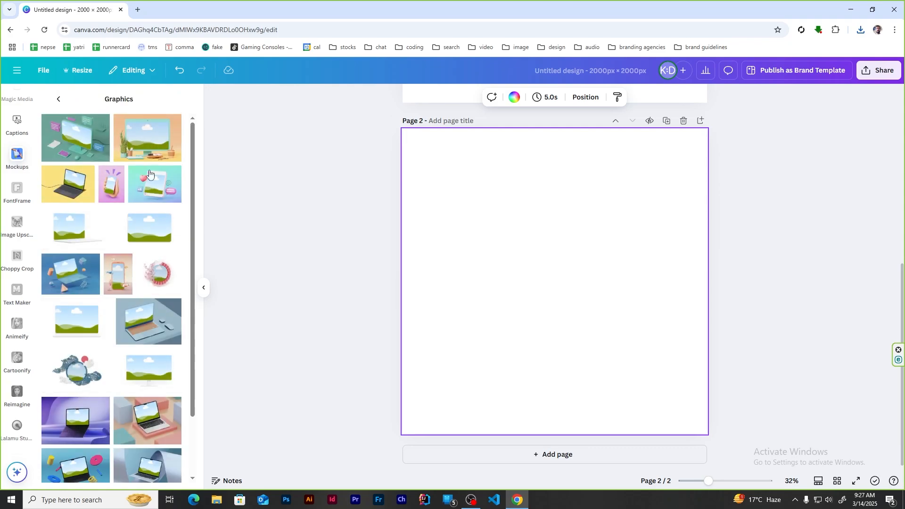
pyautogui.click(160, 156)
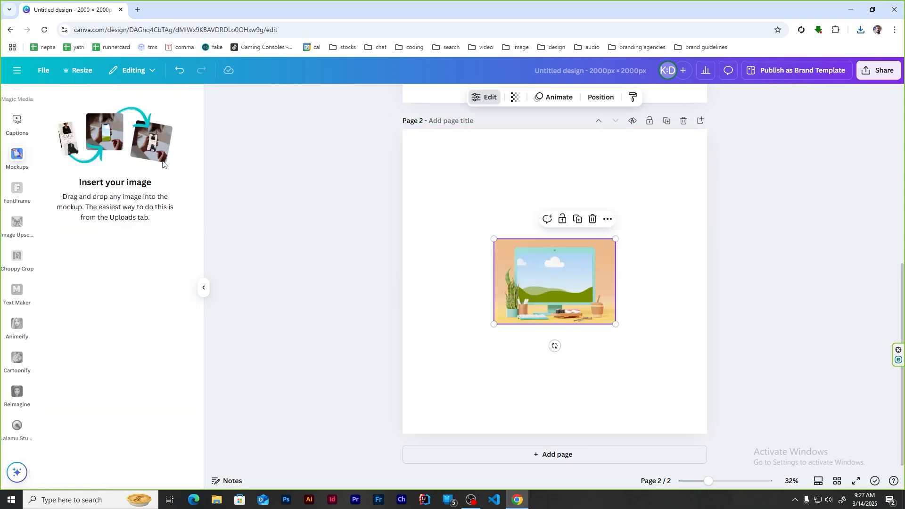
pyautogui.rightClick(605, 249)
pyautogui.click(605, 236)
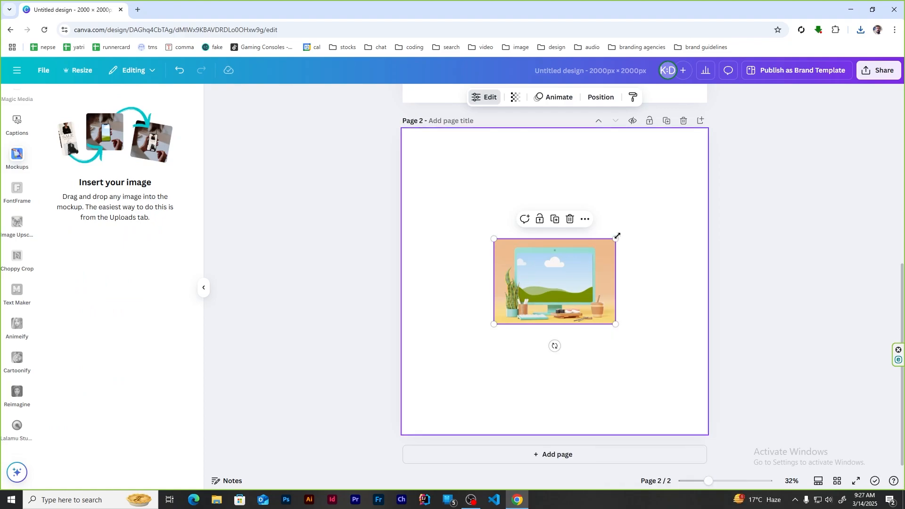
pyautogui.moveTo(617, 235); pyautogui.dragTo(731, 155)
pyautogui.click(310, 259)
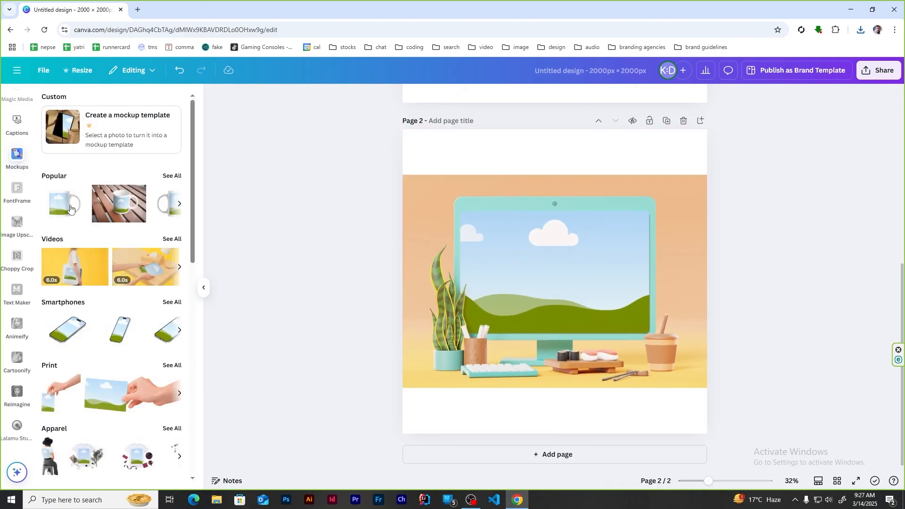
# - Upload the newly downloaded transparent logo PNG from the Downloads folder
pyautogui.scroll(5, 21, 161)
pyautogui.click(17, 240)
pyautogui.click(159, 122)
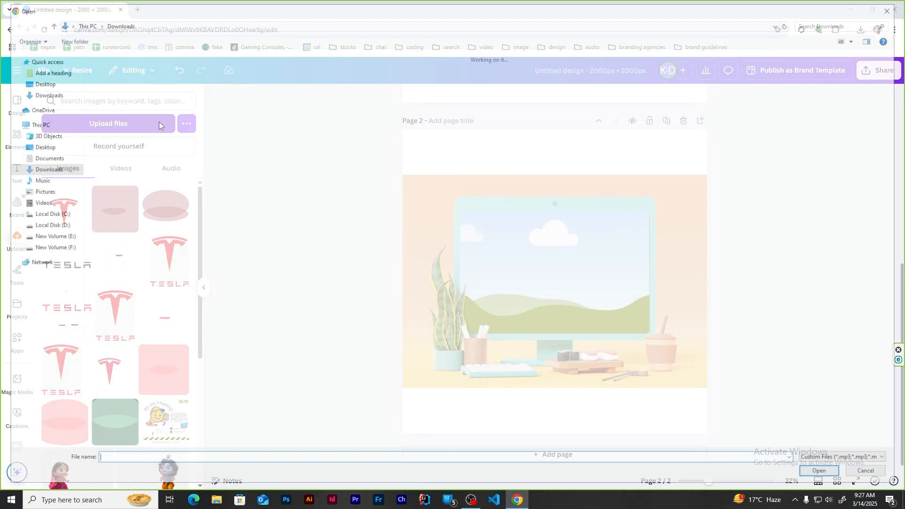
pyautogui.click(135, 120)
pyautogui.doubleClick(136, 124)
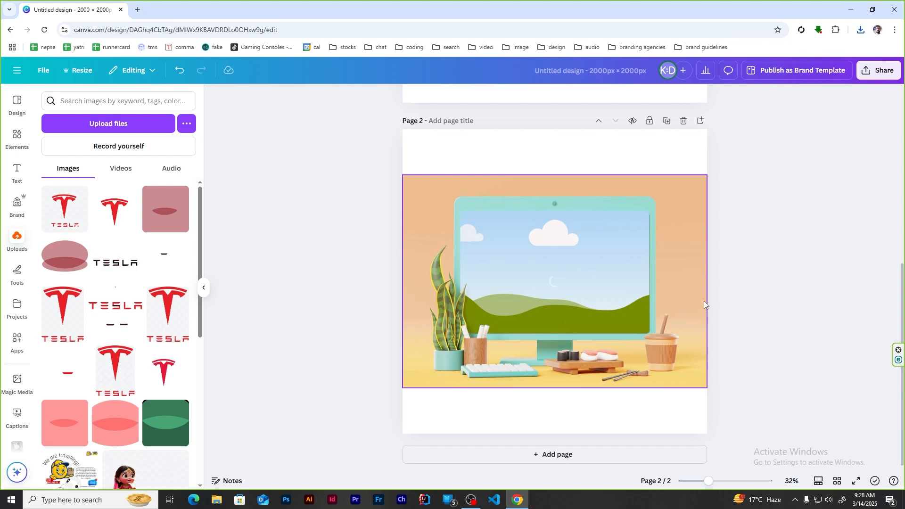
# - Place the uploaded Tesla logo on the mockup's monitor and shrink it so the emblem and wordmark fit within the screen
pyautogui.click(552, 271)
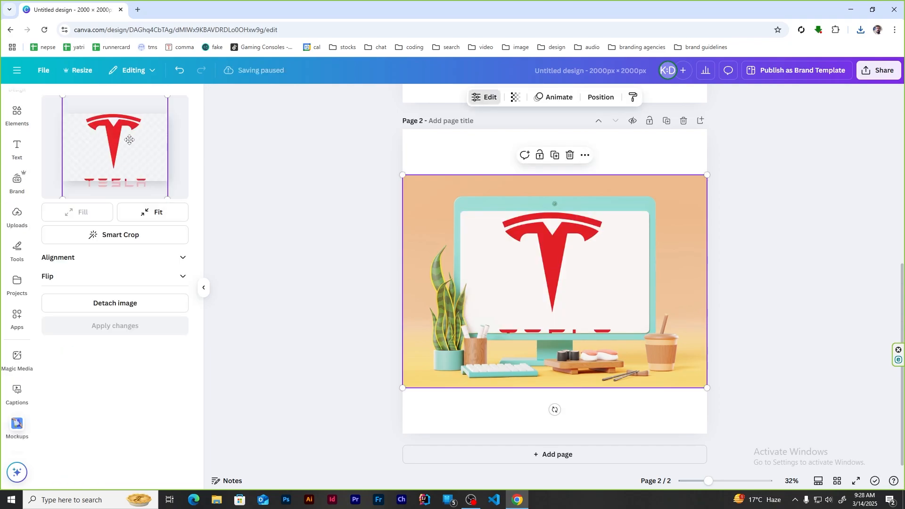
pyautogui.moveTo(164, 100); pyautogui.dragTo(150, 112)
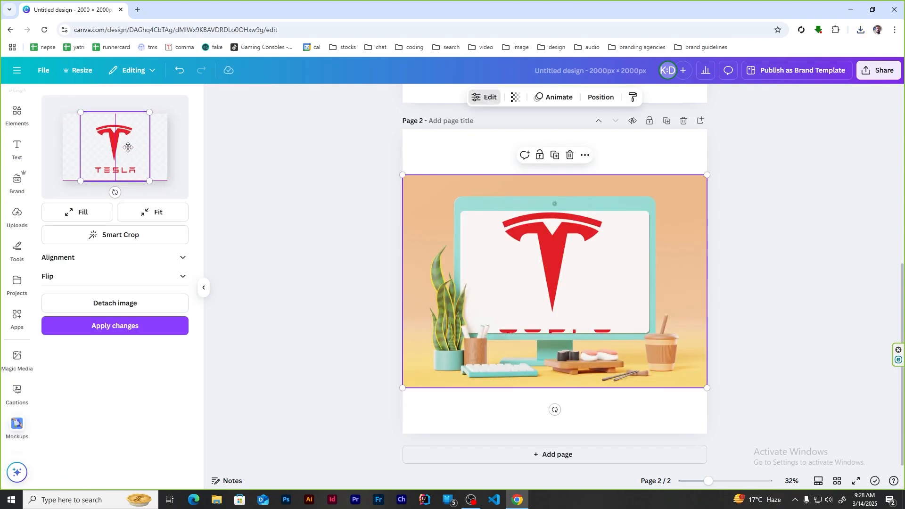
pyautogui.click(115, 325)
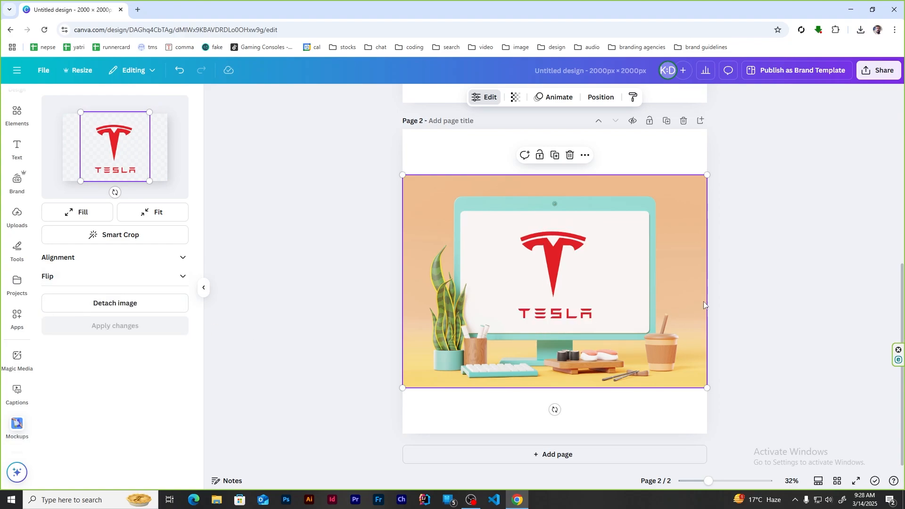
# - Move the monitor mockup up so it sits against the top edge of page 2
pyautogui.click(601, 97)
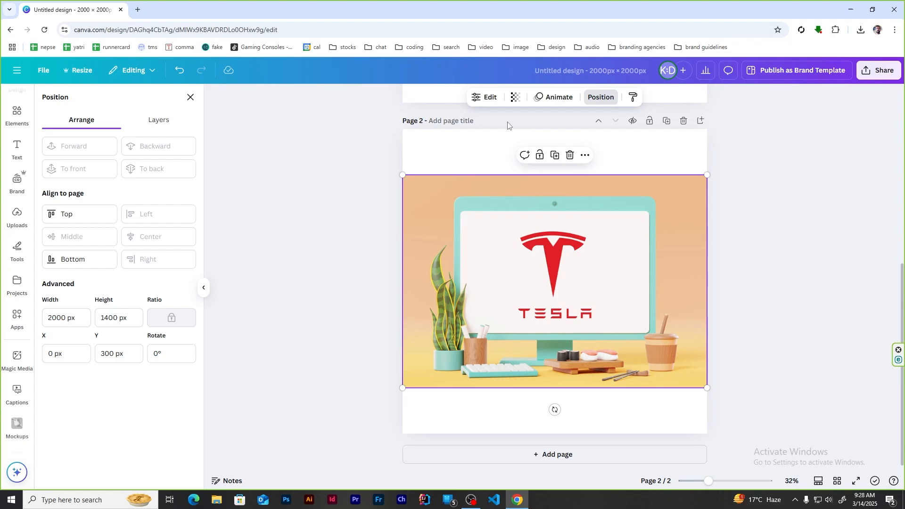
pyautogui.click(486, 97)
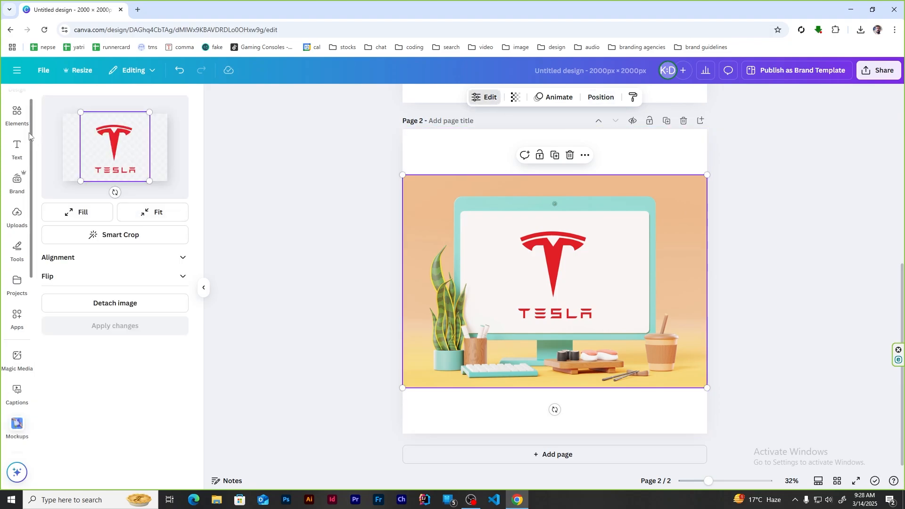
pyautogui.click(297, 168)
pyautogui.click(665, 181)
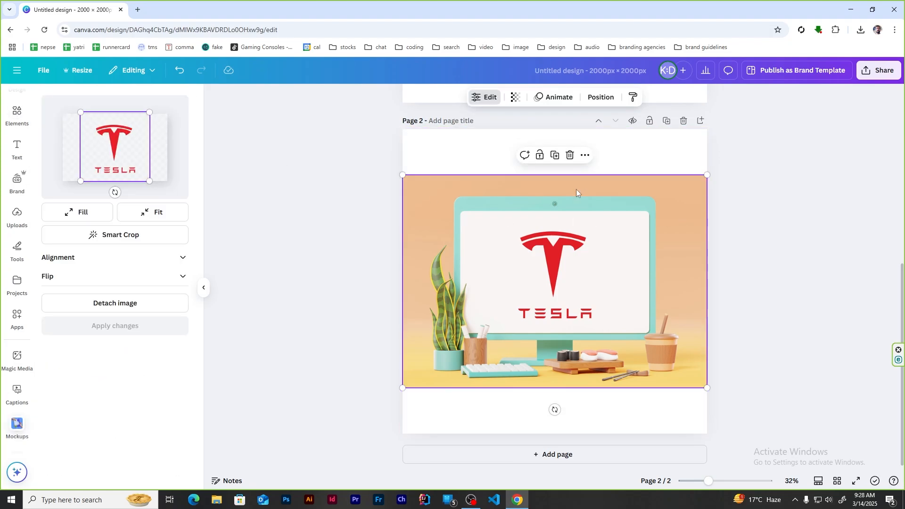
pyautogui.moveTo(576, 188); pyautogui.dragTo(574, 145)
pyautogui.click(775, 206)
# - Copy the red TESLA wordmark from page 1 onto page 2, into the white area below the mockup
pyautogui.scroll(5, 648, 198)
pyautogui.click(552, 201)
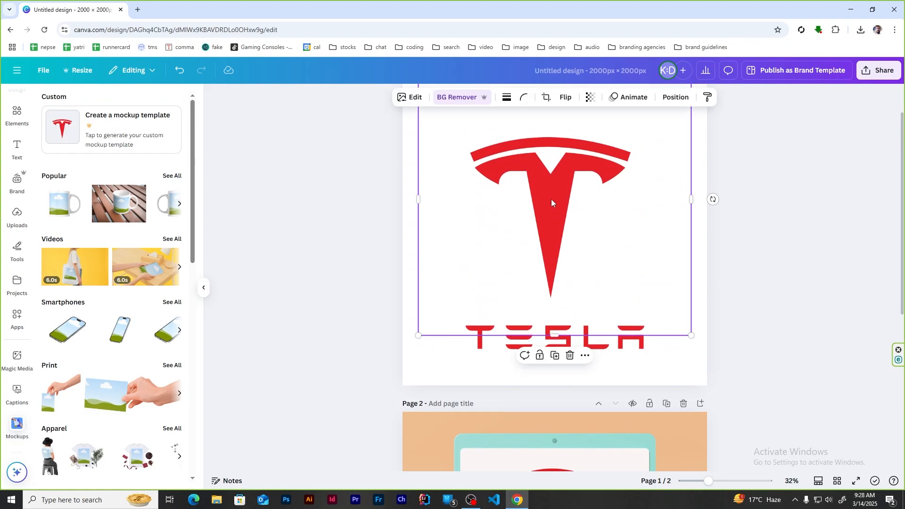
pyautogui.click(520, 337)
pyautogui.hotkey('ctrl', 'c')
pyautogui.scroll(-6, 517, 358)
pyautogui.hotkey('ctrl', 'v')
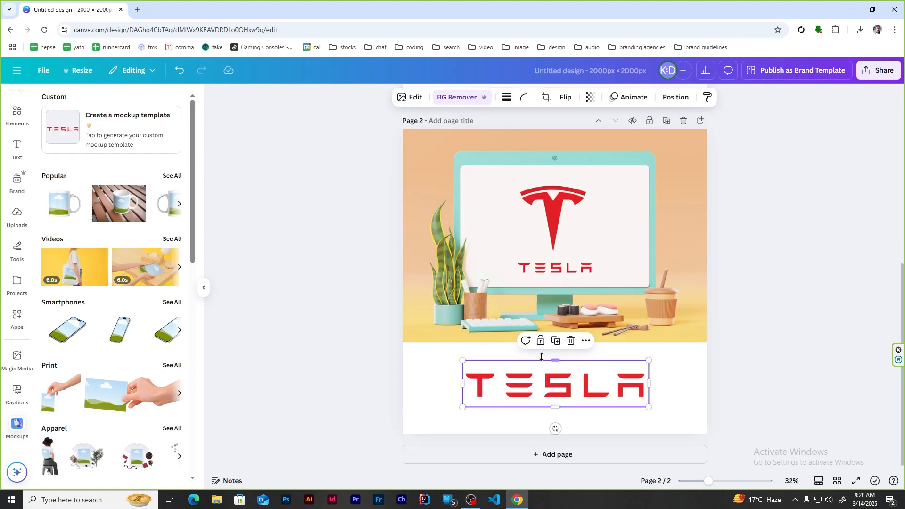
pyautogui.click(804, 287)
# - Collapse the Mockups side panel and review the mockup and wordmark on page 2
pyautogui.scroll(1, 222, 313)
pyautogui.click(204, 287)
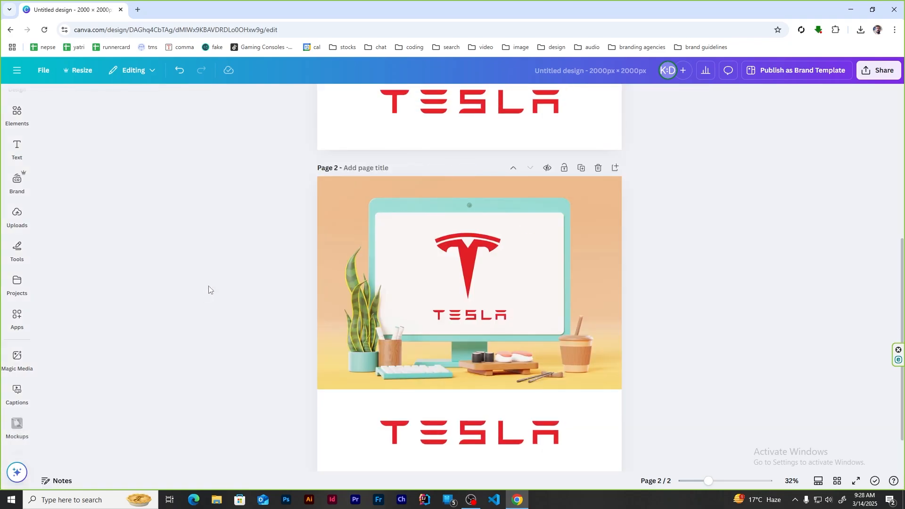
pyautogui.scroll(-1, 207, 289)
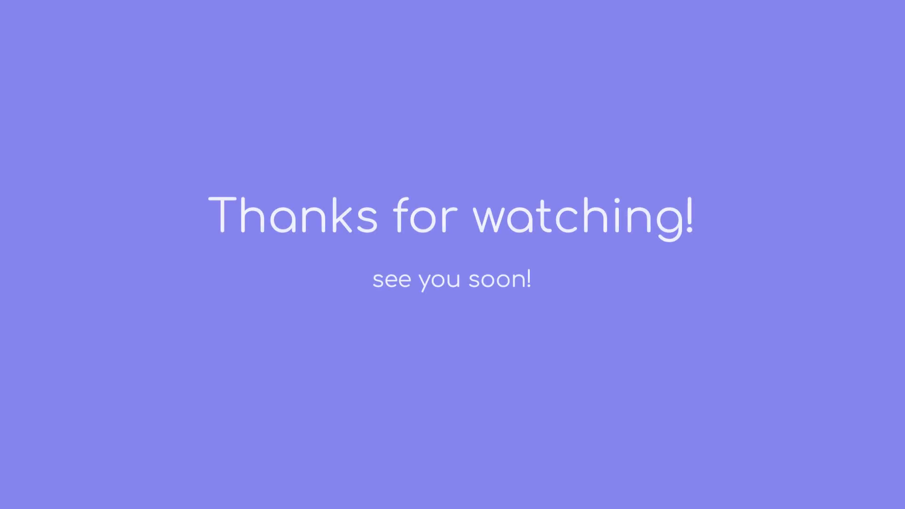